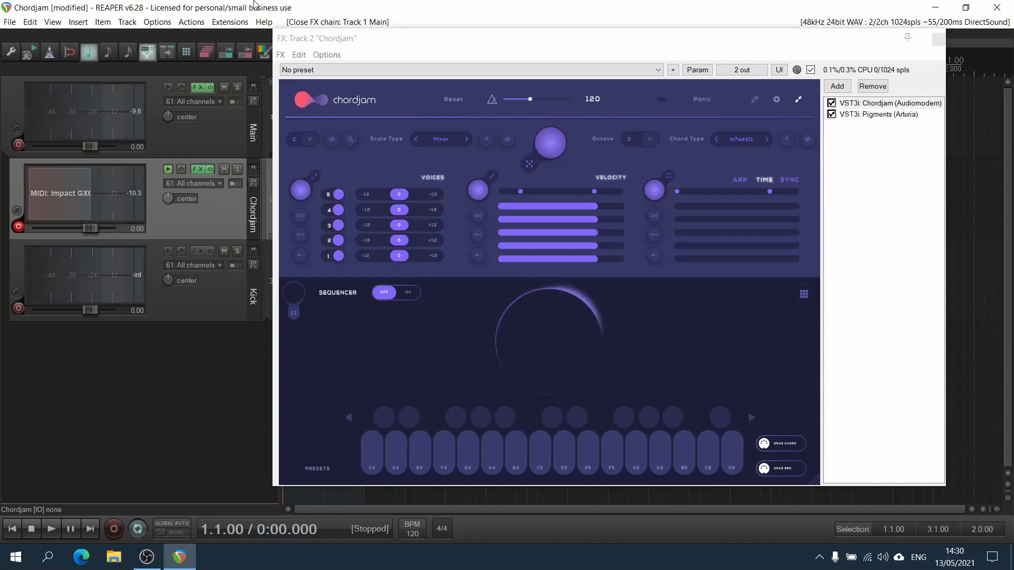
Open the pencil save panel for sessions, sequencer and pads, then close it.
click(886, 274)
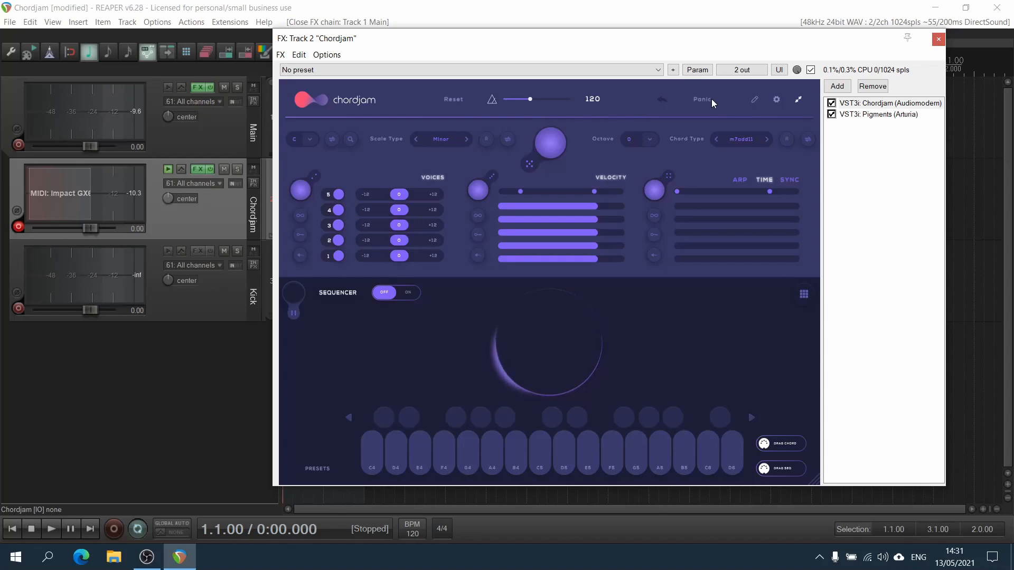
click(756, 97)
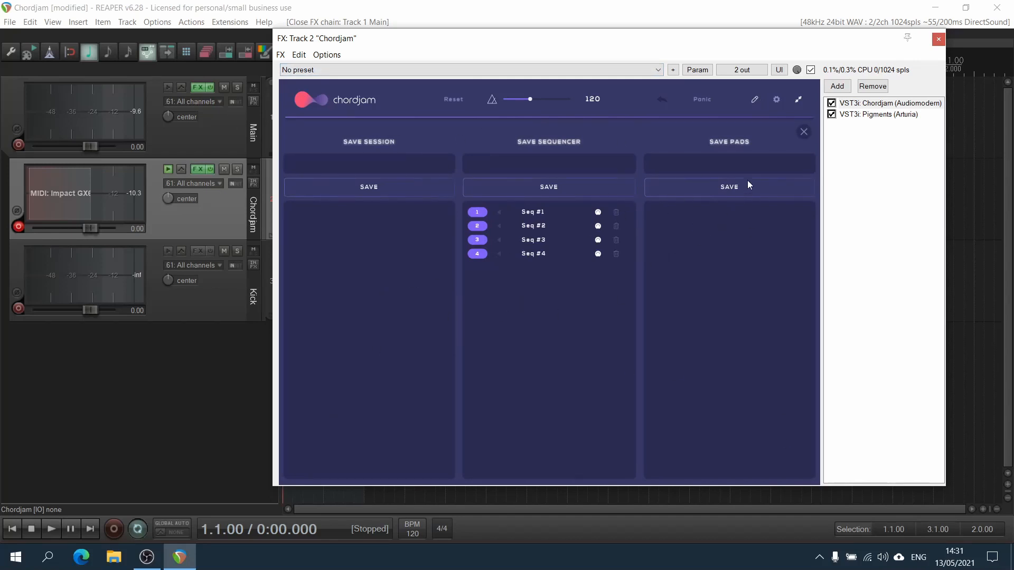
click(805, 132)
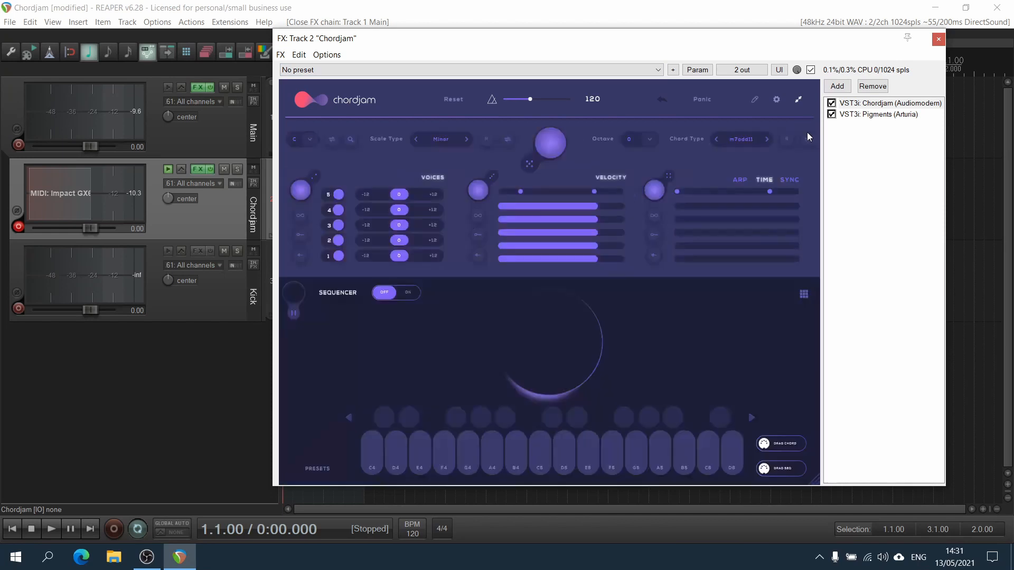
Open the Chordjam settings to review the MIDI CC channel, outputs and CC mappings, then close them.
click(777, 99)
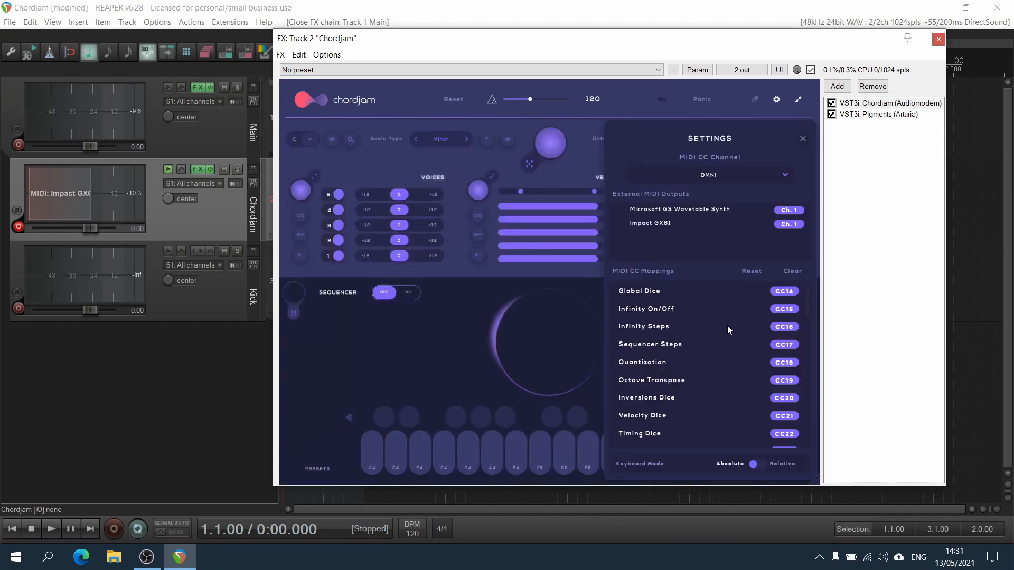
scroll(727, 325, down, 10)
scroll(728, 340, up, 10)
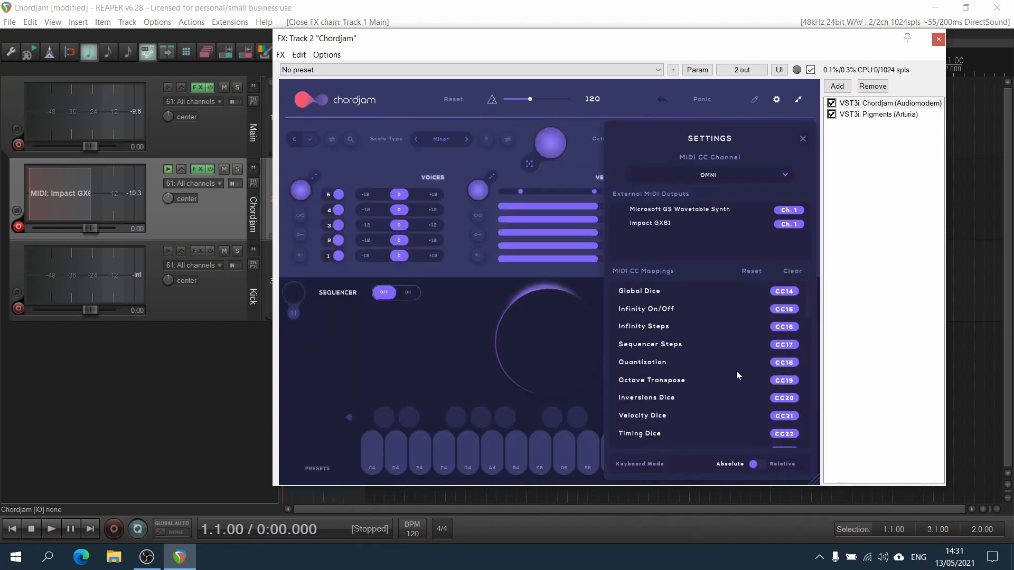
scroll(726, 337, down, 5)
scroll(726, 334, up, 8)
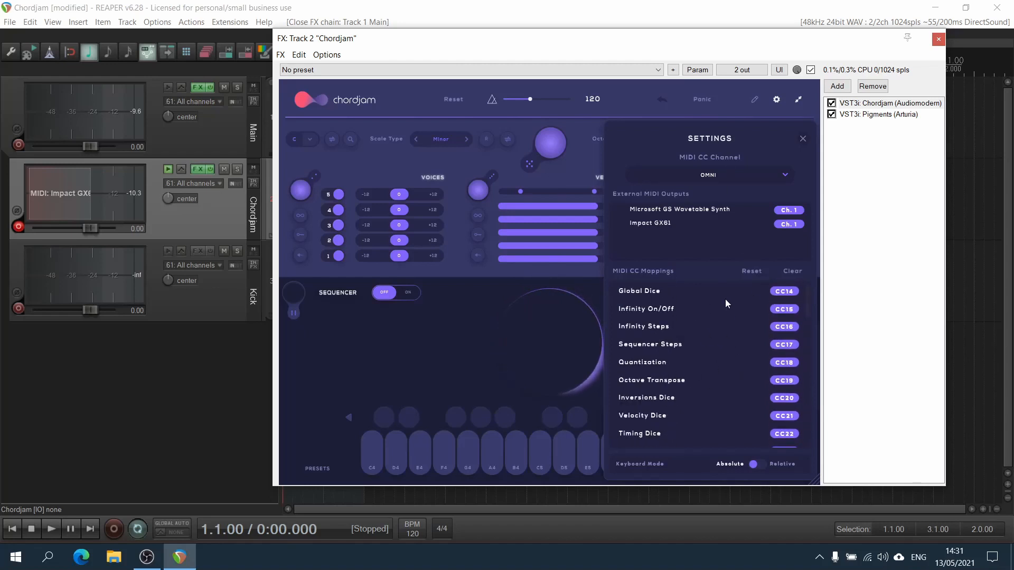
click(456, 337)
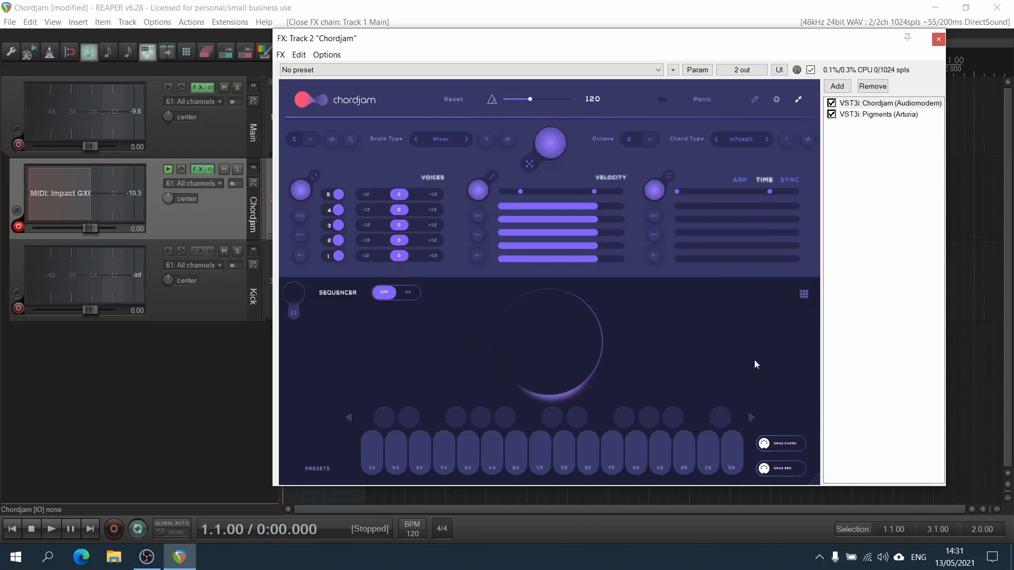
Toggle the plugin's expanded view and resize the FX window to a smaller size.
click(803, 294)
click(793, 294)
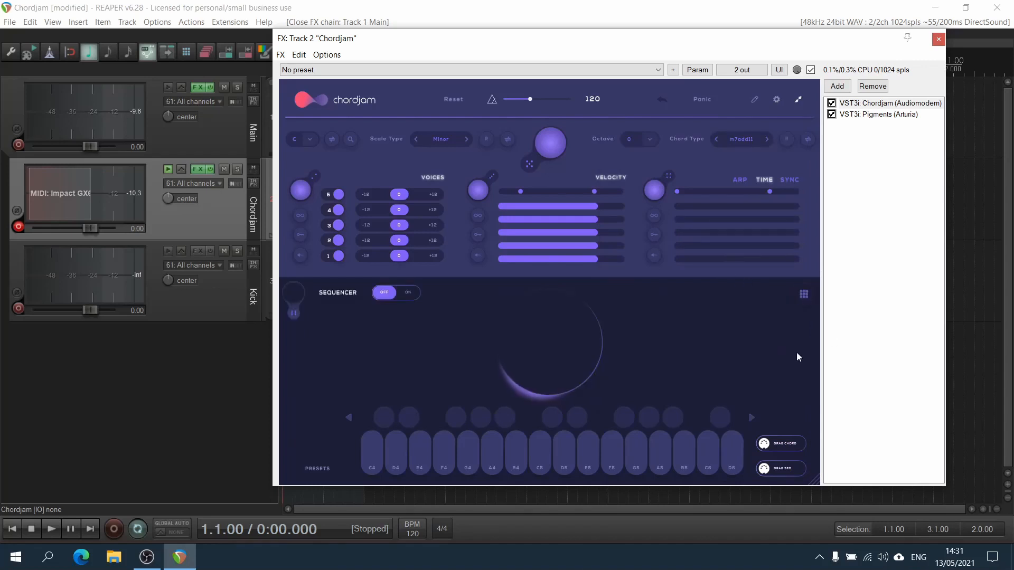
click(797, 100)
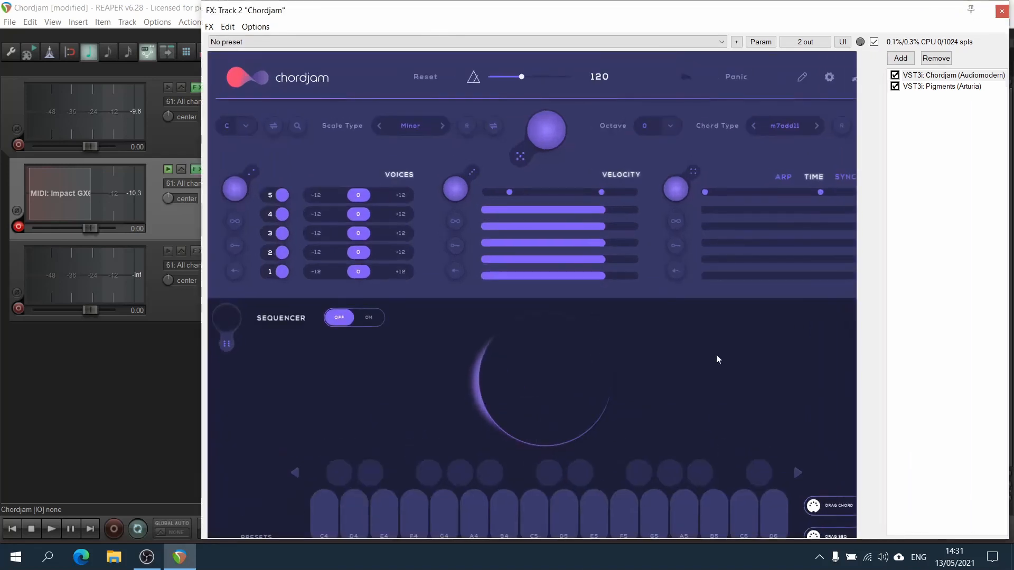
click(852, 78)
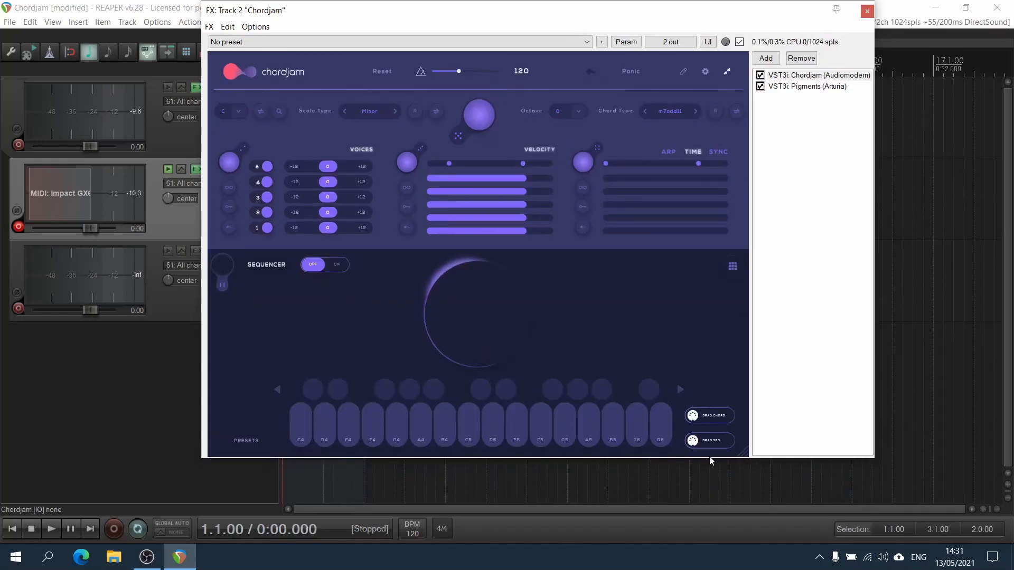
drag(743, 452, 724, 413)
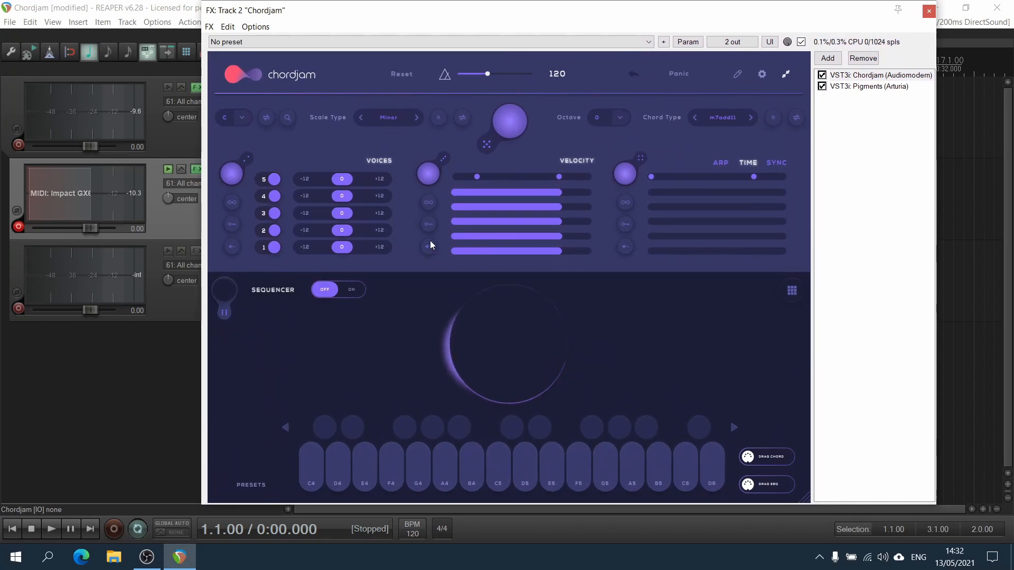
Set the root key to E from the key list.
click(242, 117)
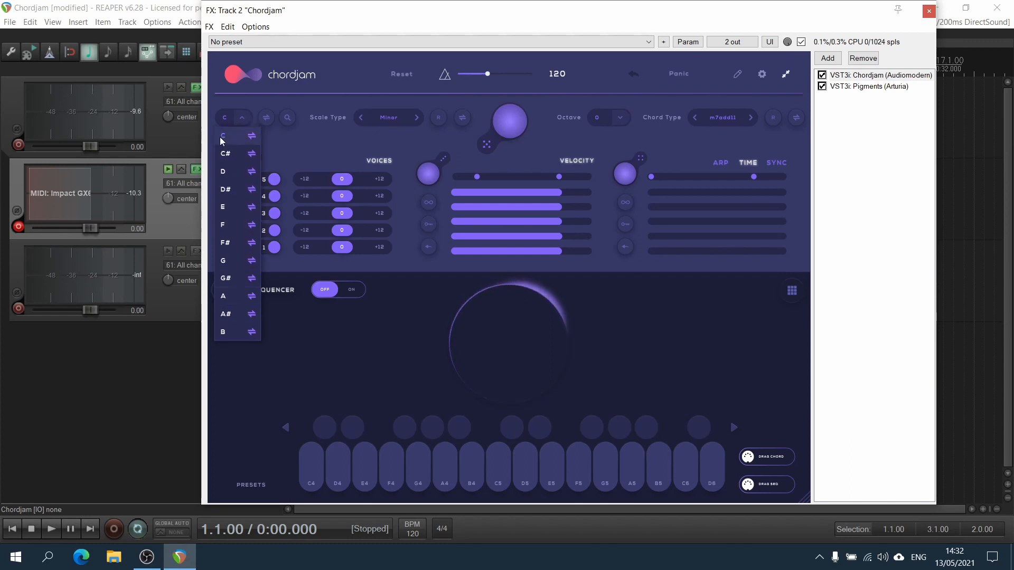
click(305, 141)
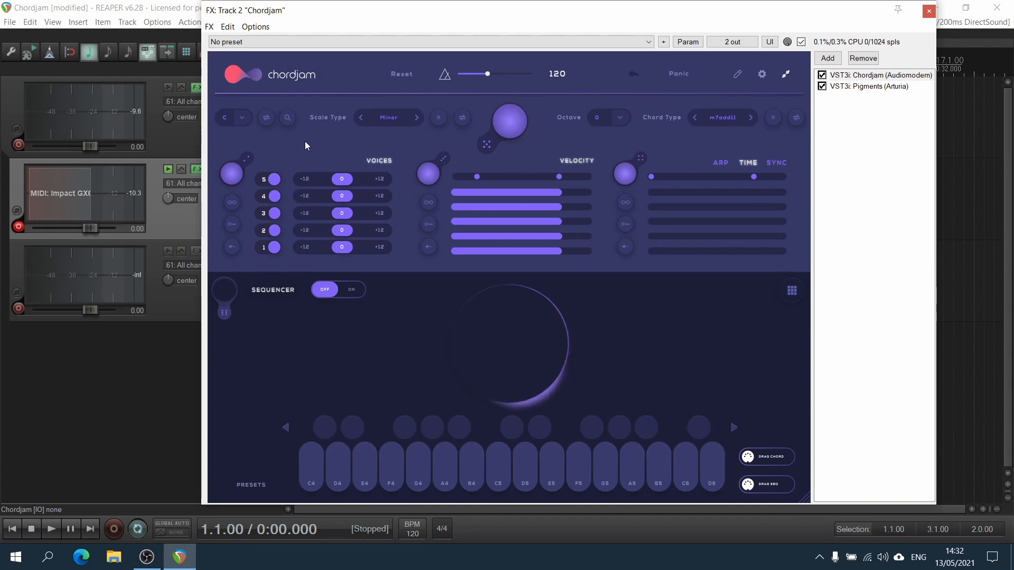
click(242, 117)
click(237, 205)
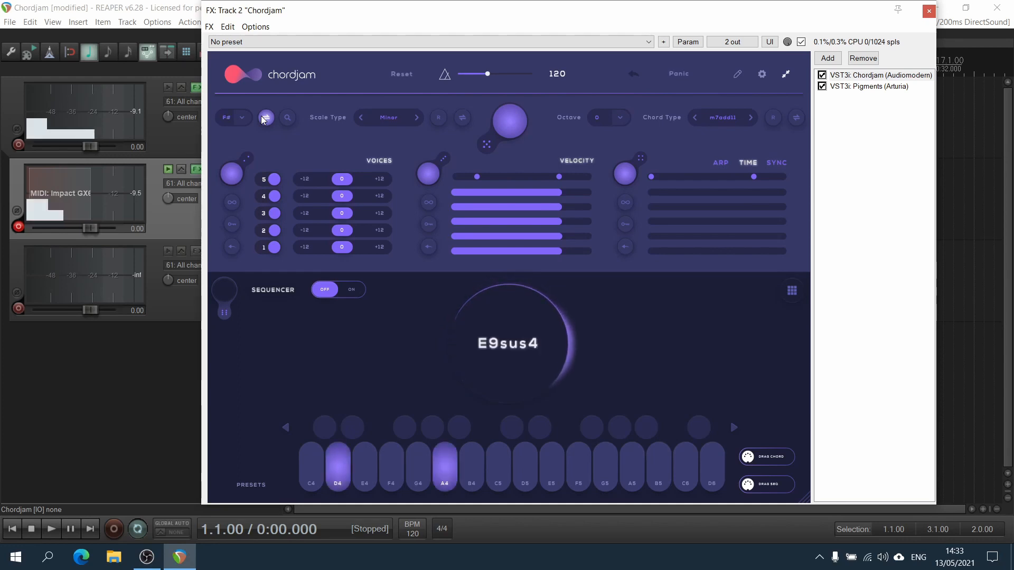
Randomize the root key four times with the key dice.
click(264, 119)
click(264, 119)
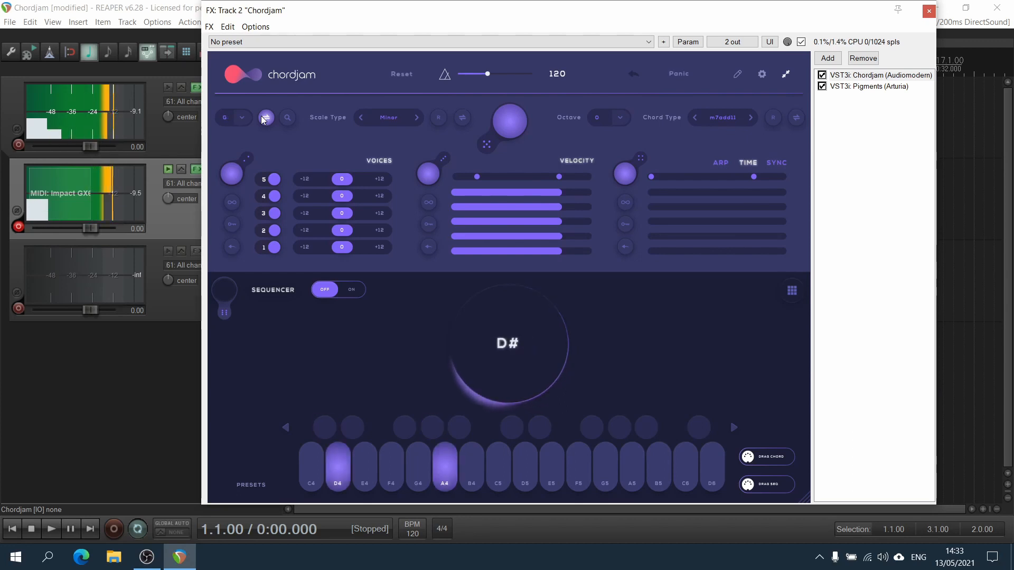
click(264, 118)
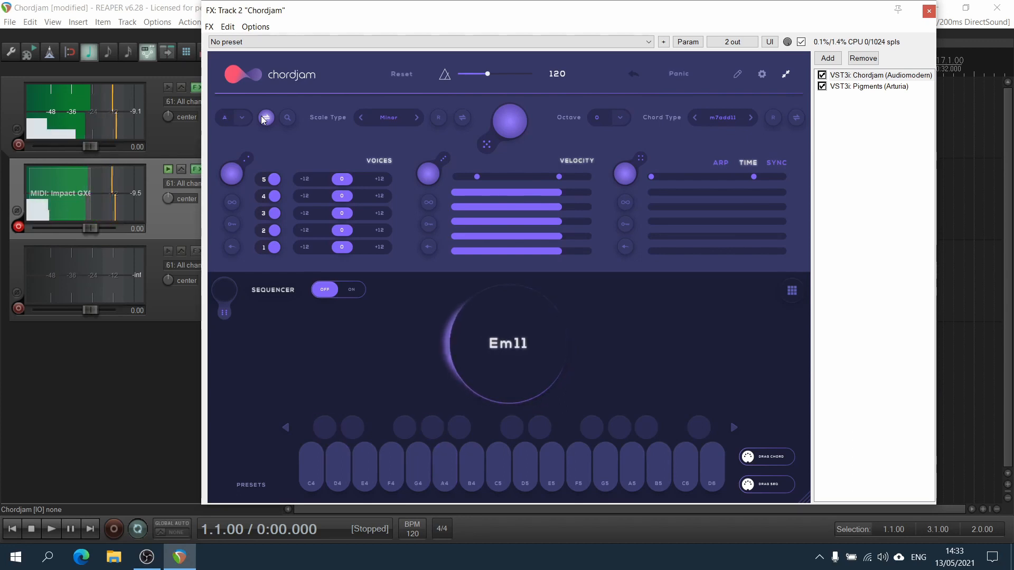
click(264, 119)
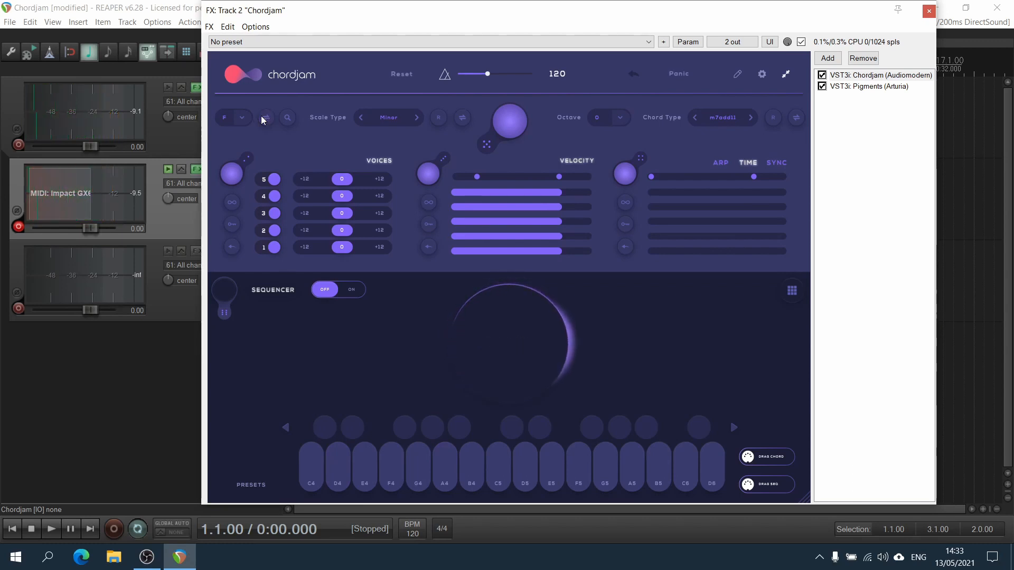
Open the audio-file scale and key detector, then close it.
click(287, 117)
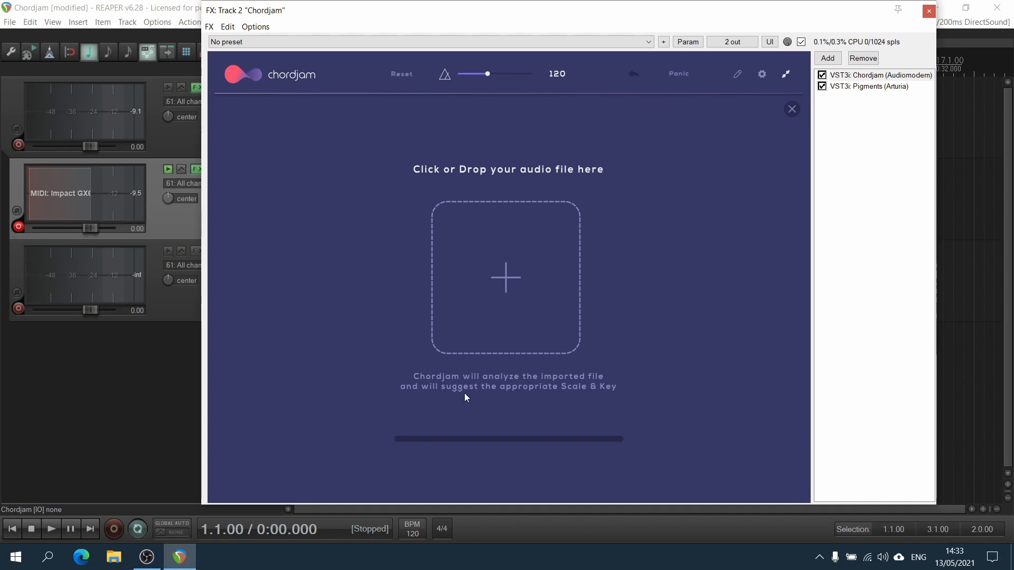
click(791, 109)
Set the scale type to Pentatonic Minor.
click(387, 118)
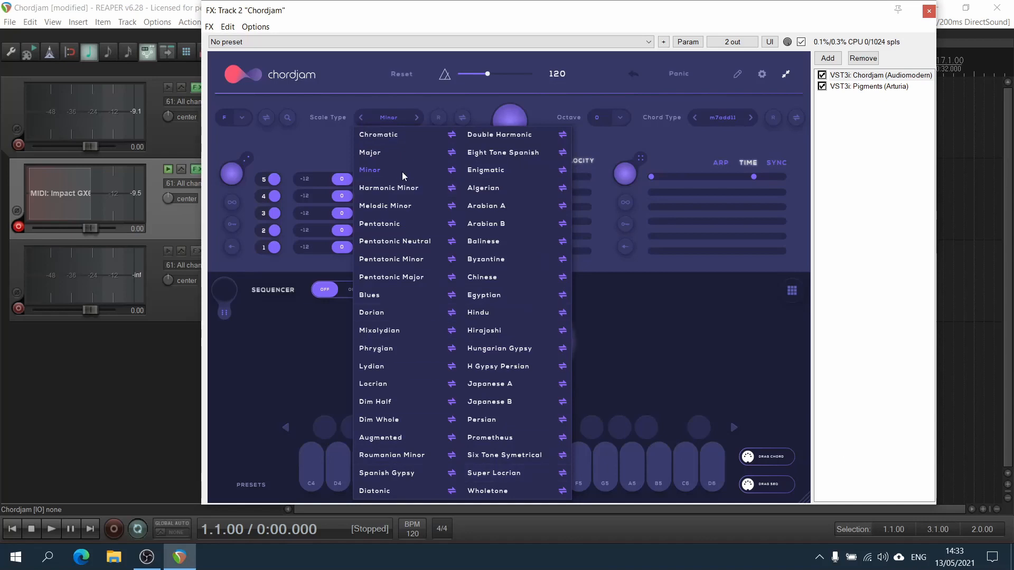
click(423, 258)
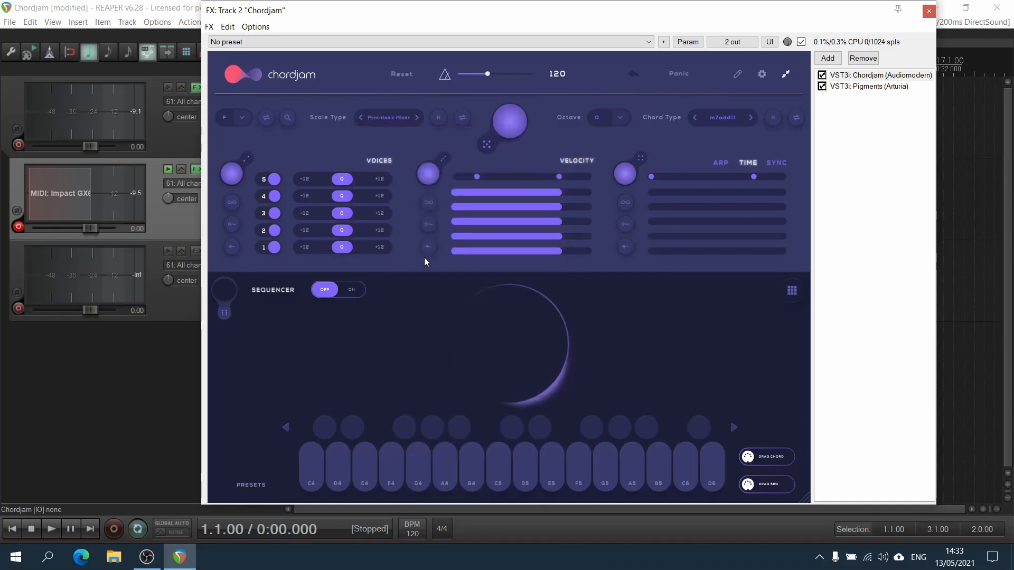
Randomize the scale type repeatedly with the scale dice.
click(438, 117)
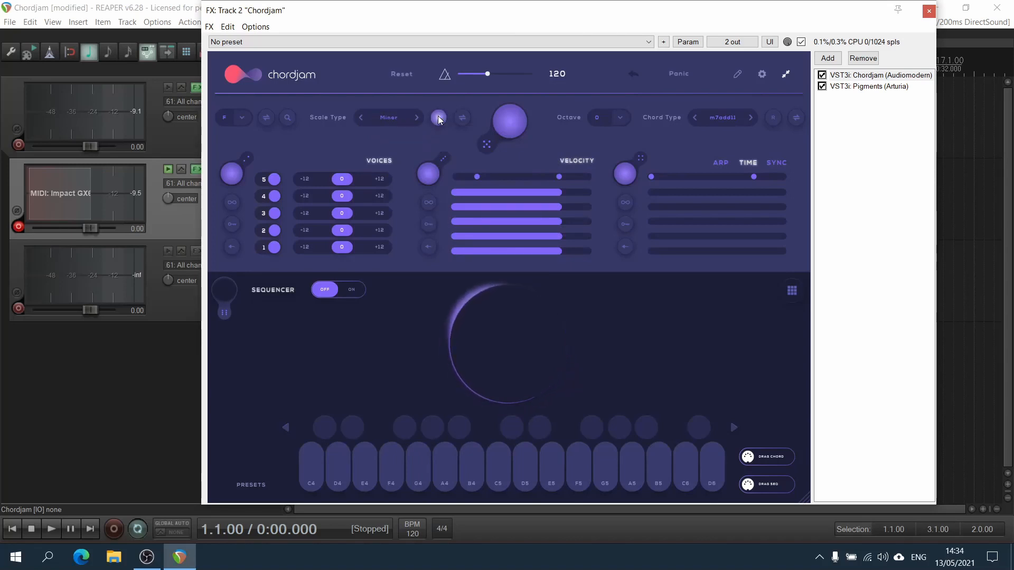
click(439, 117)
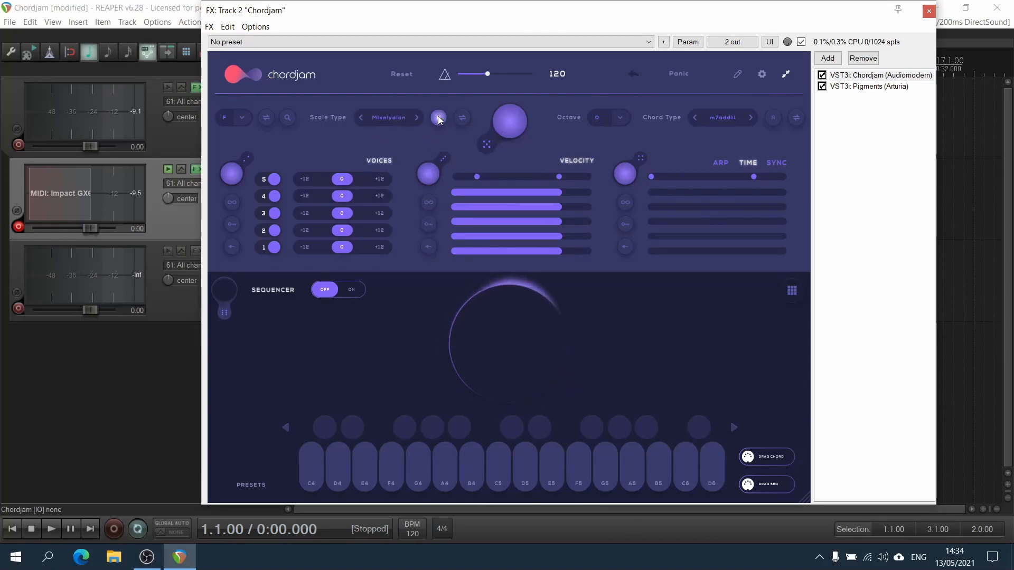
click(438, 118)
click(439, 118)
click(438, 117)
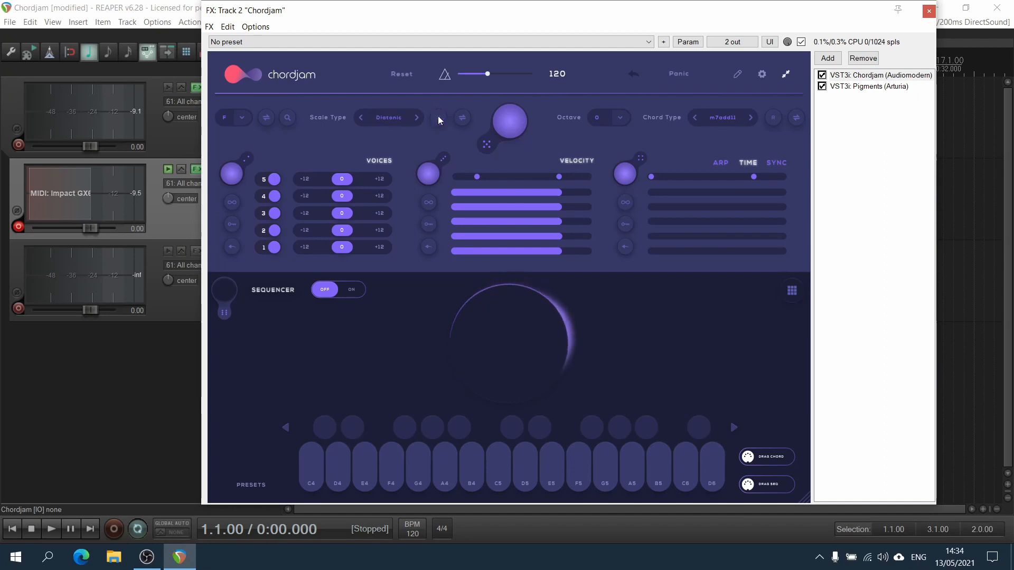
click(439, 118)
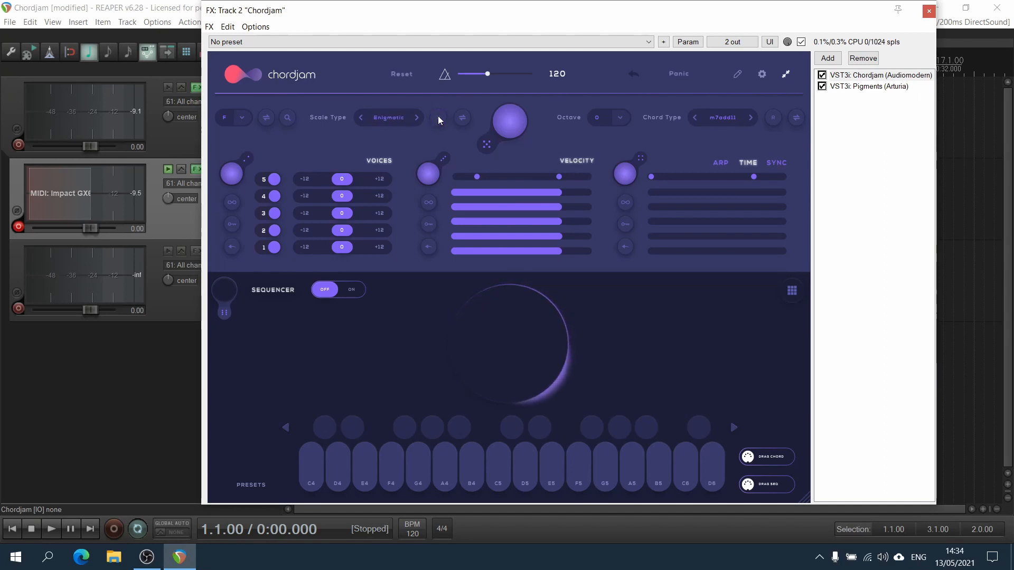
Reselect Pentatonic Minor as the scale type.
click(376, 119)
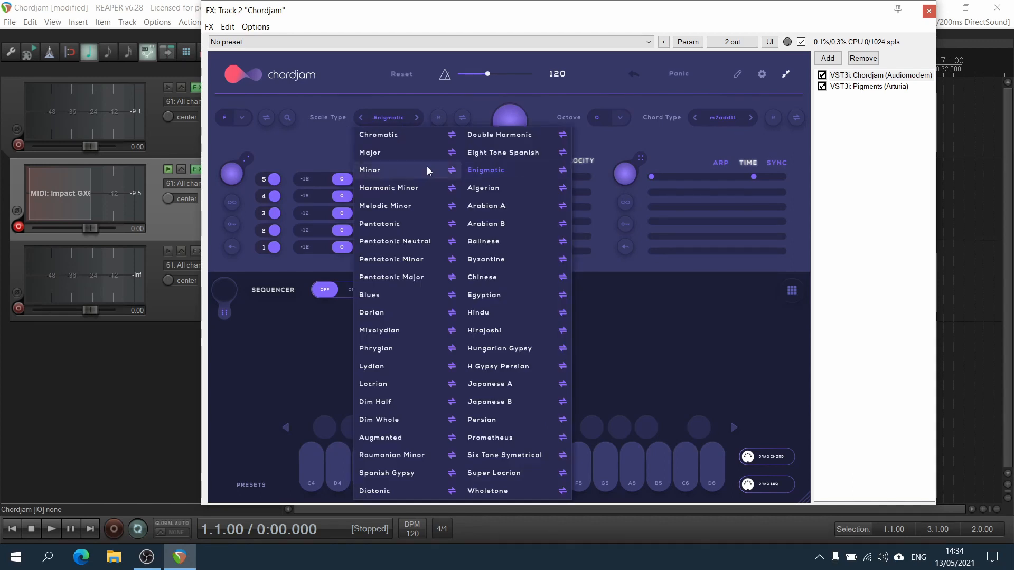
click(417, 259)
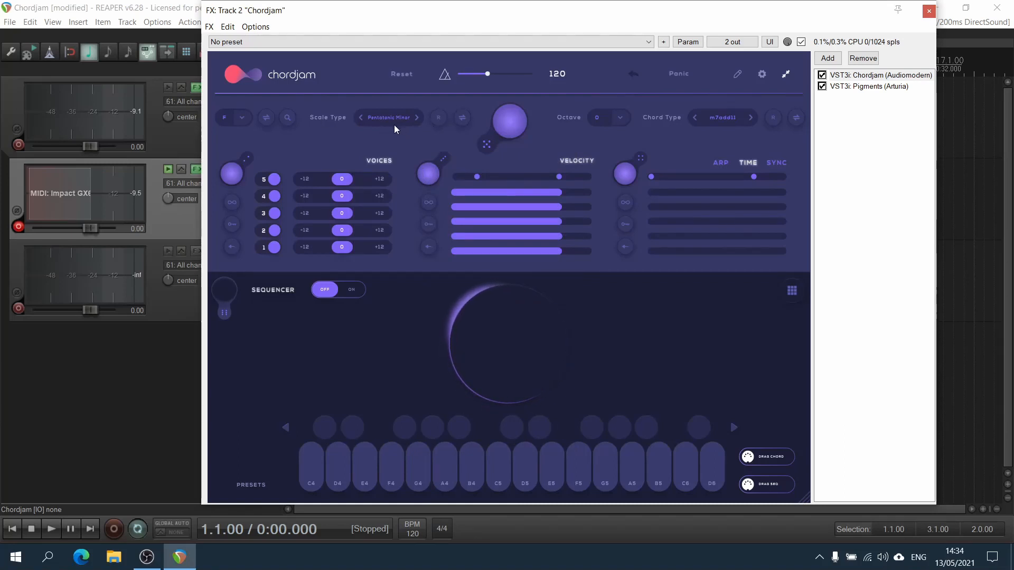
Randomize the scale type twice, then choose Pentatonic Minor again.
click(439, 118)
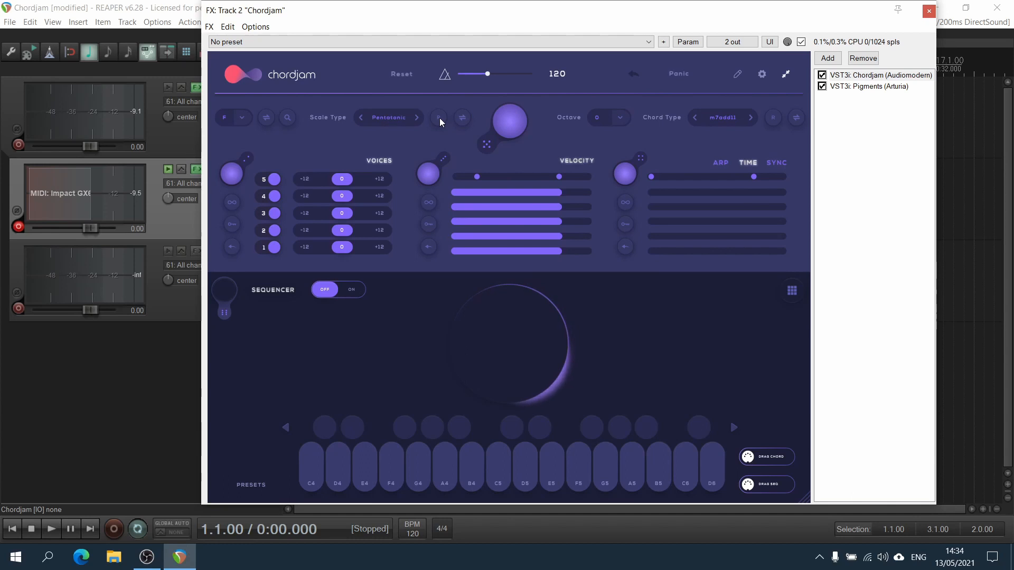
click(439, 118)
click(373, 117)
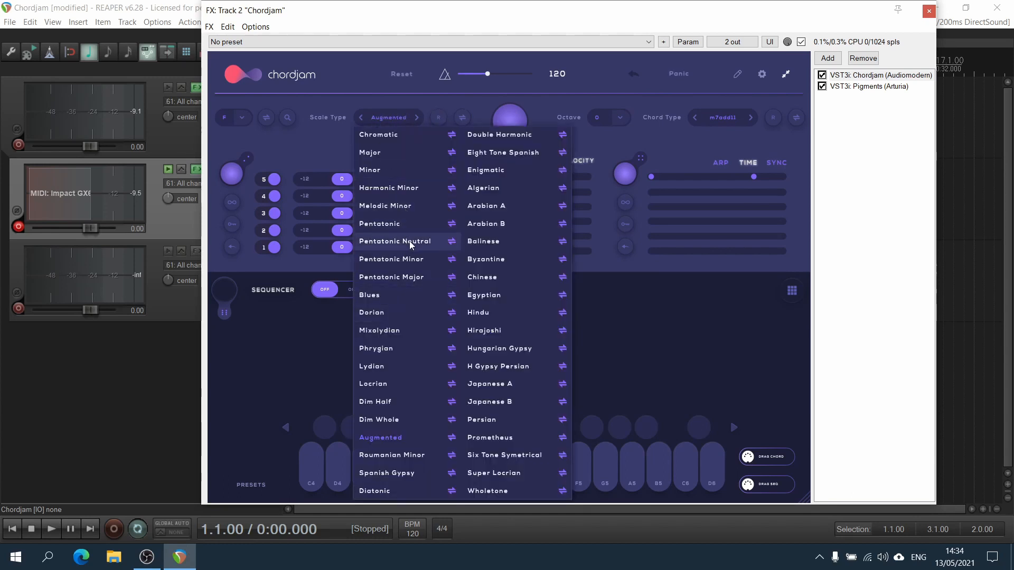
click(416, 264)
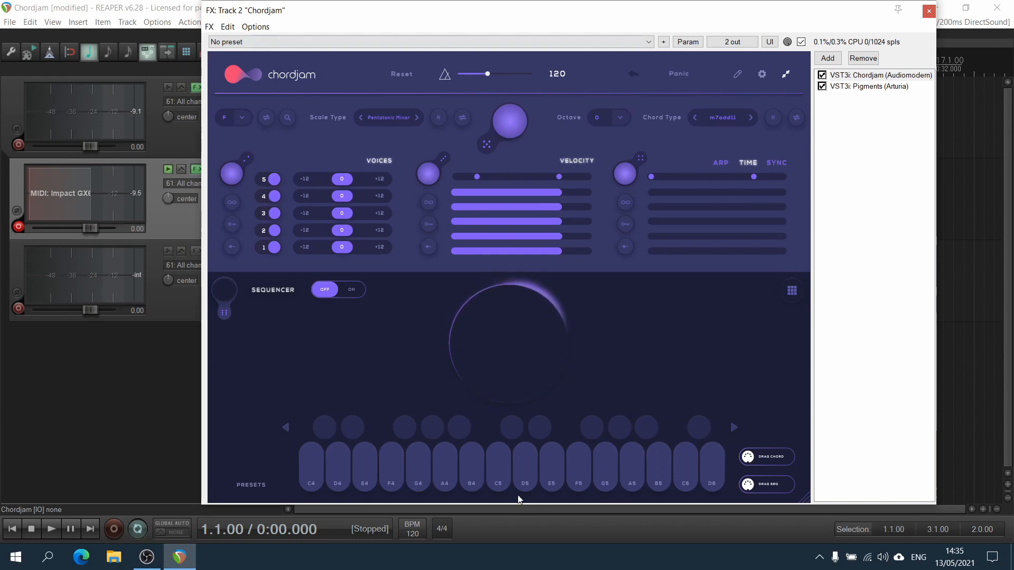
Try octave settings of -12 and 12, returning the octave to 0.
click(621, 118)
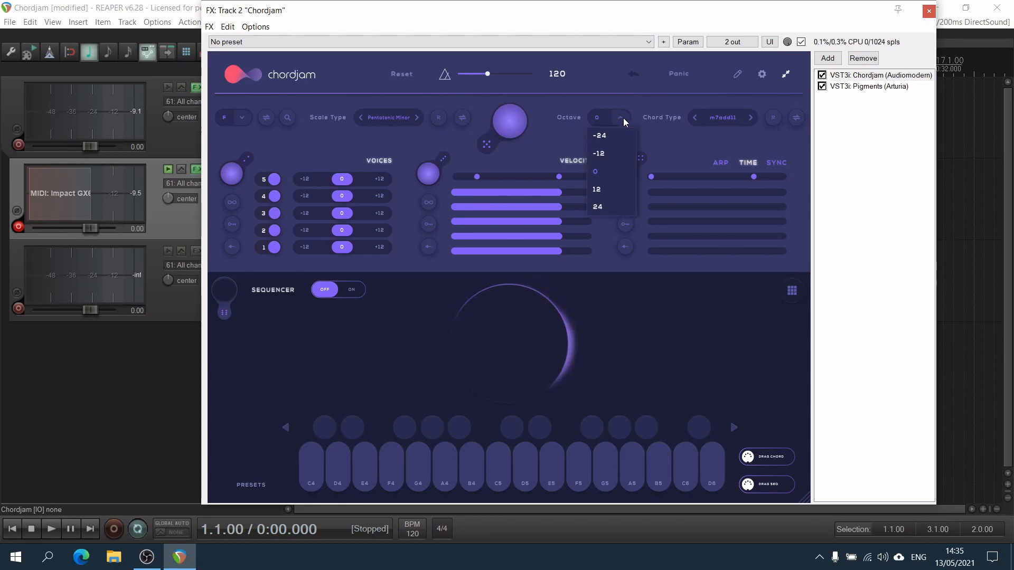
click(621, 118)
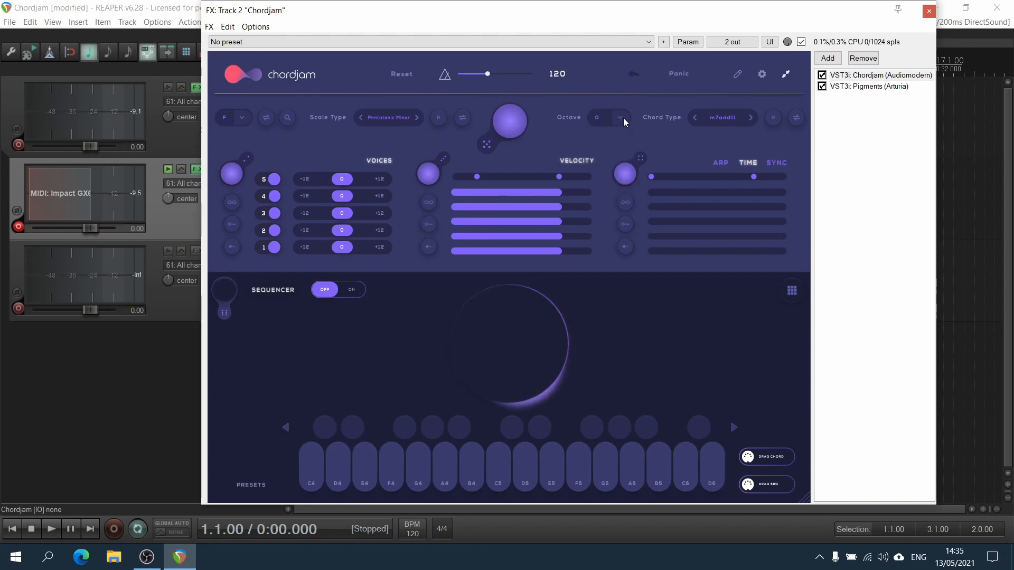
click(623, 118)
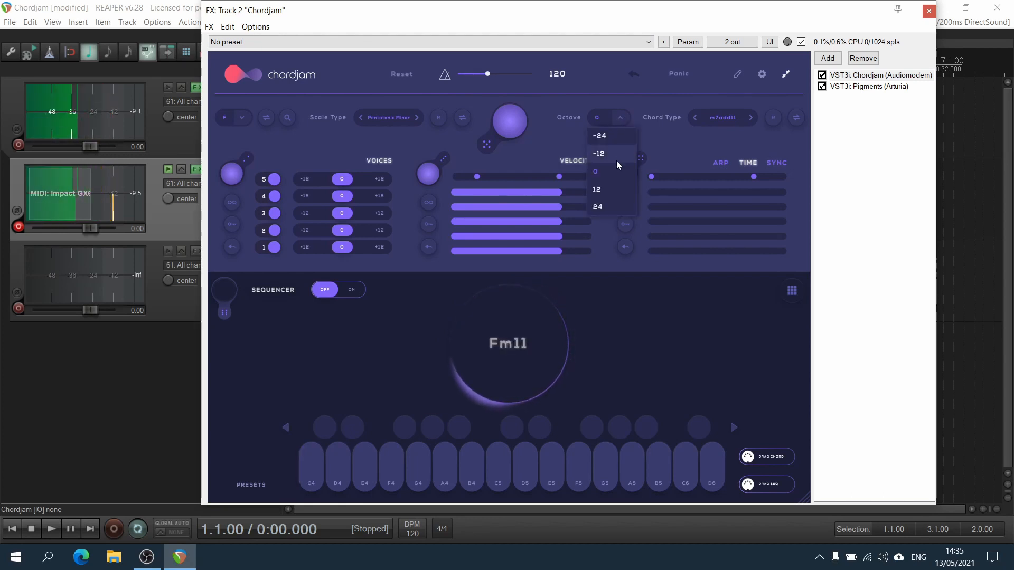
click(616, 159)
click(620, 122)
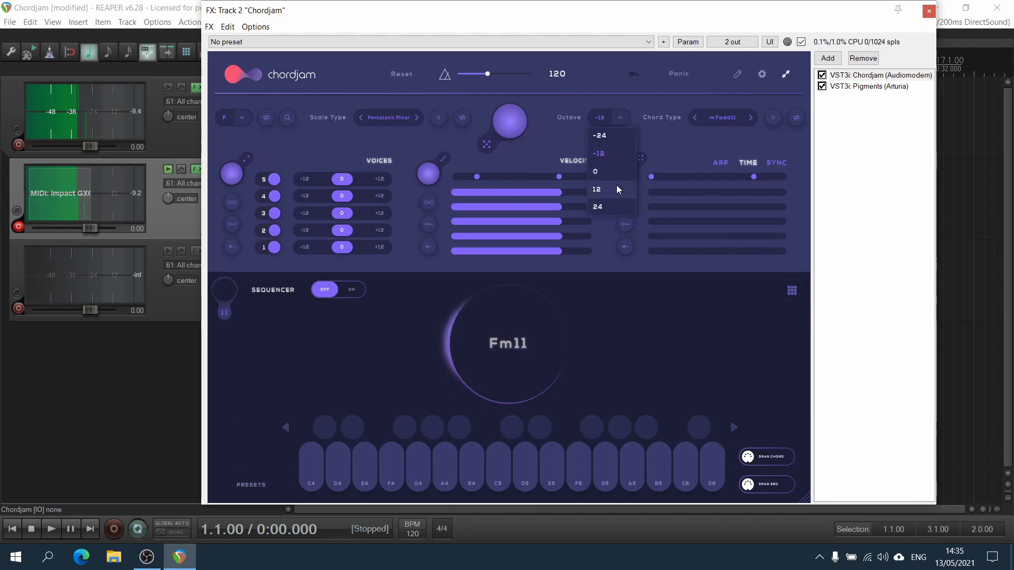
click(616, 188)
click(622, 119)
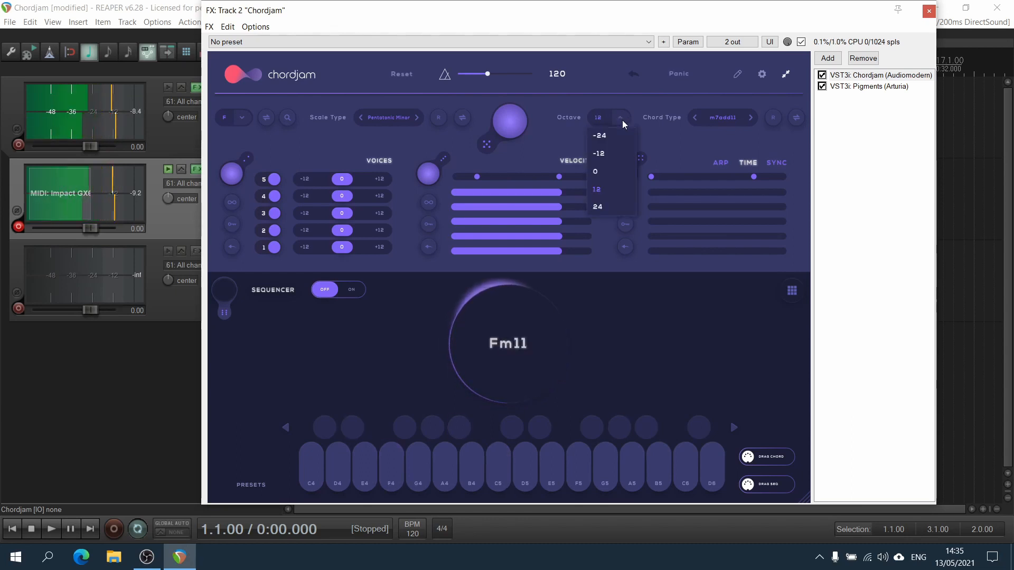
click(596, 171)
Set the key to E.
click(728, 118)
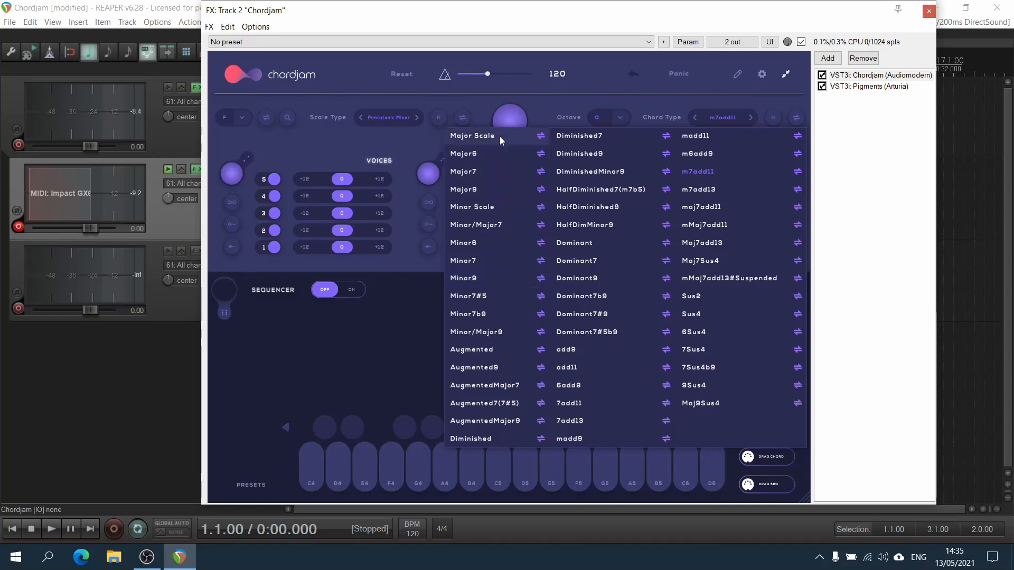
click(292, 141)
click(225, 122)
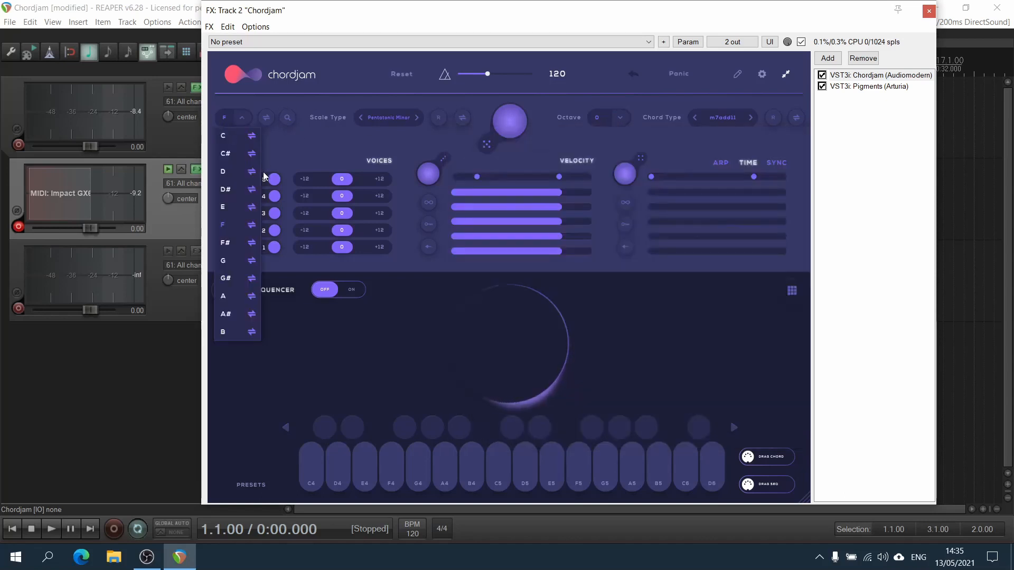
click(232, 206)
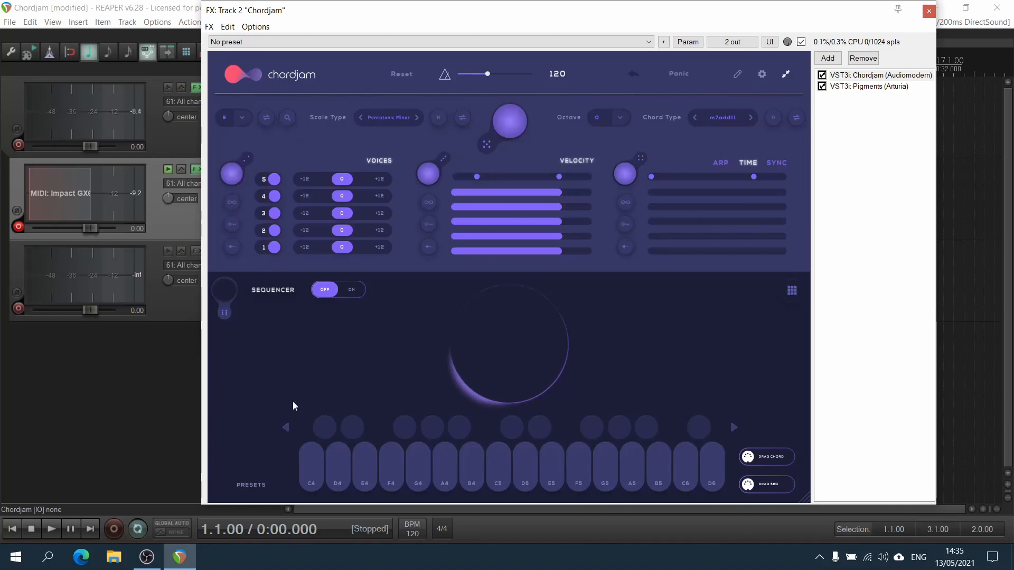
Set the chord type to Minor7.
click(729, 119)
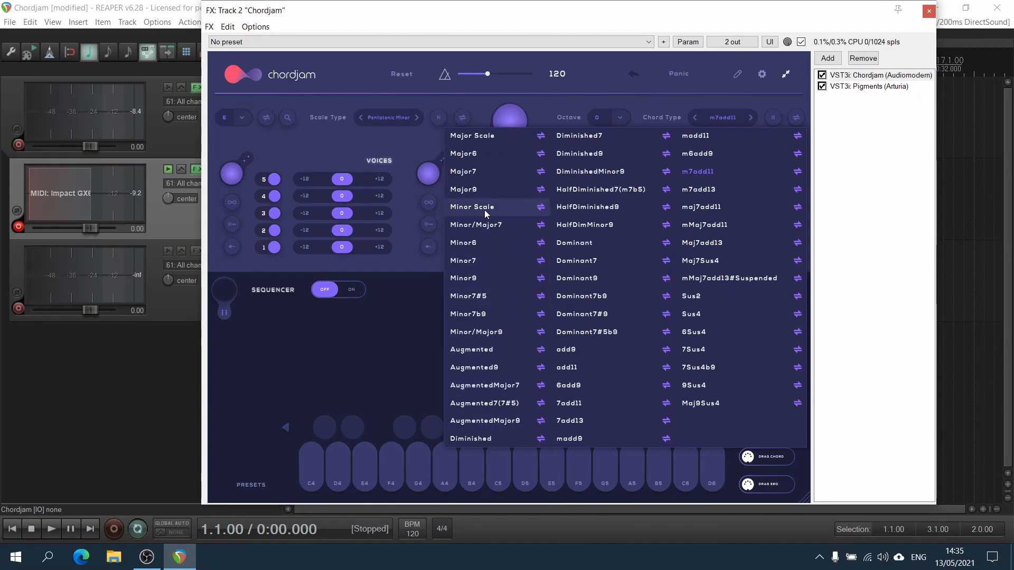
click(486, 267)
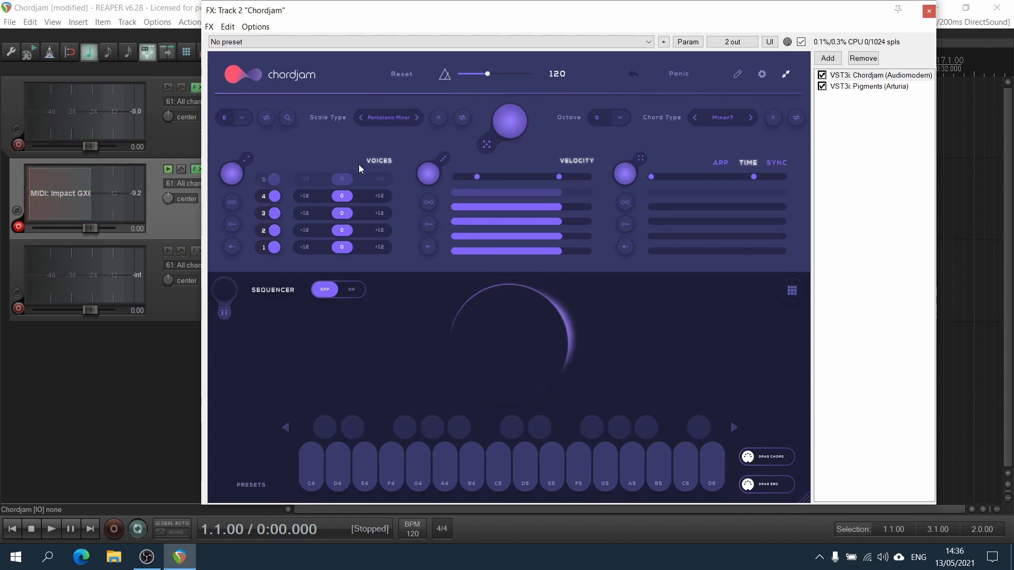
Switch the scale type to Minor, then back to Pentatonic Minor.
click(393, 122)
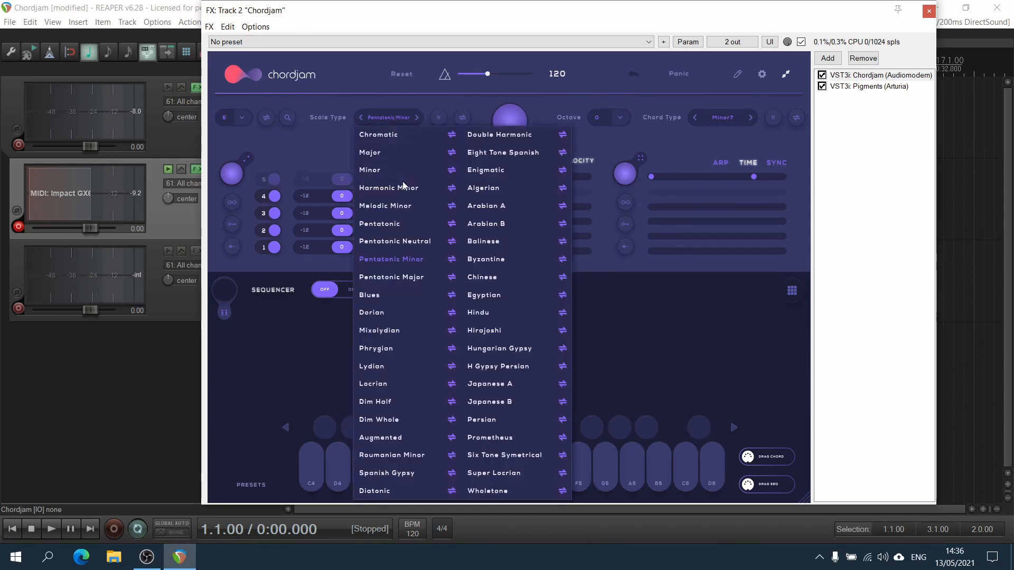
click(370, 169)
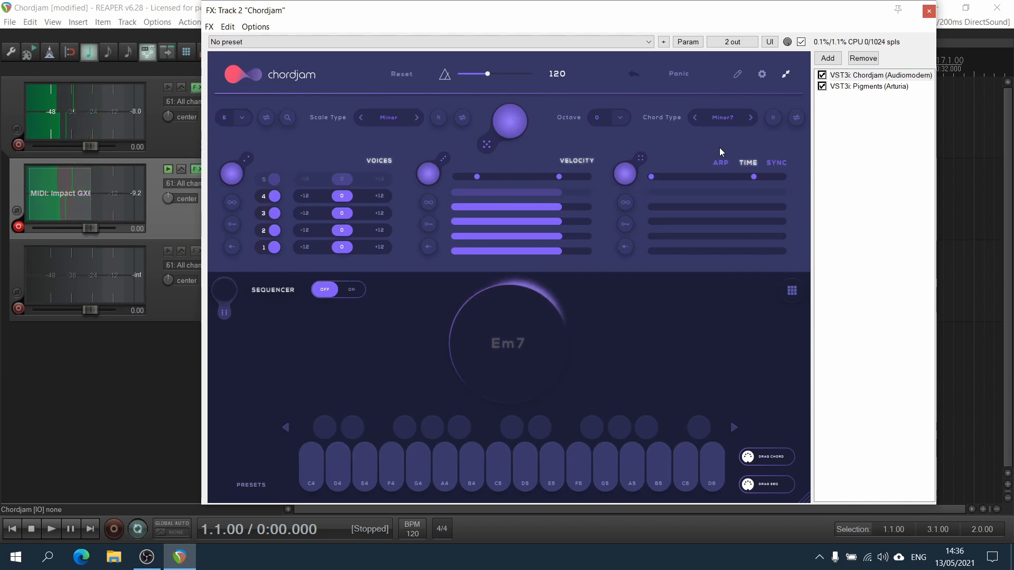
click(386, 120)
click(412, 261)
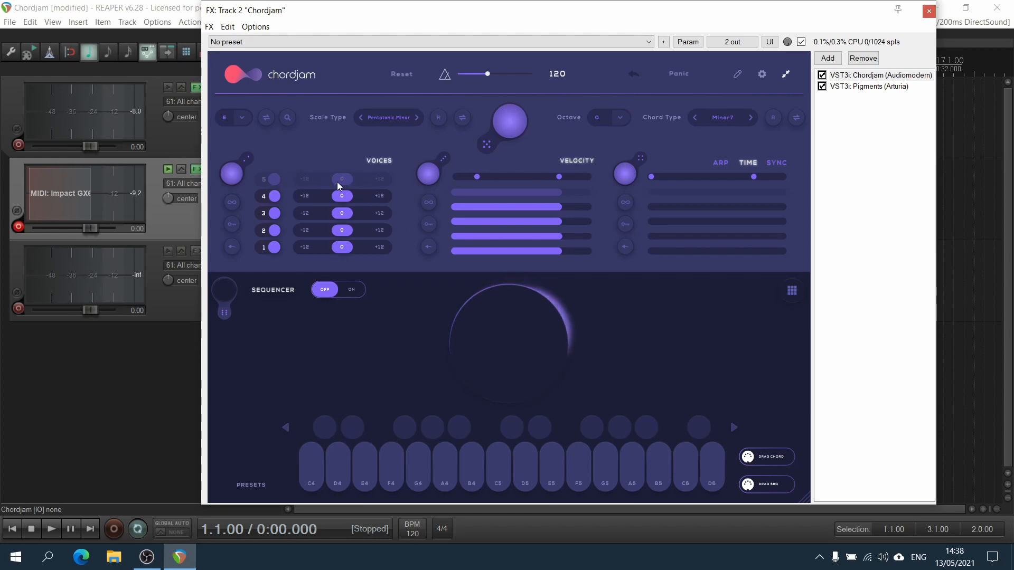
Try the chord type mMaj7add11, then return to Minor7.
click(722, 122)
click(709, 293)
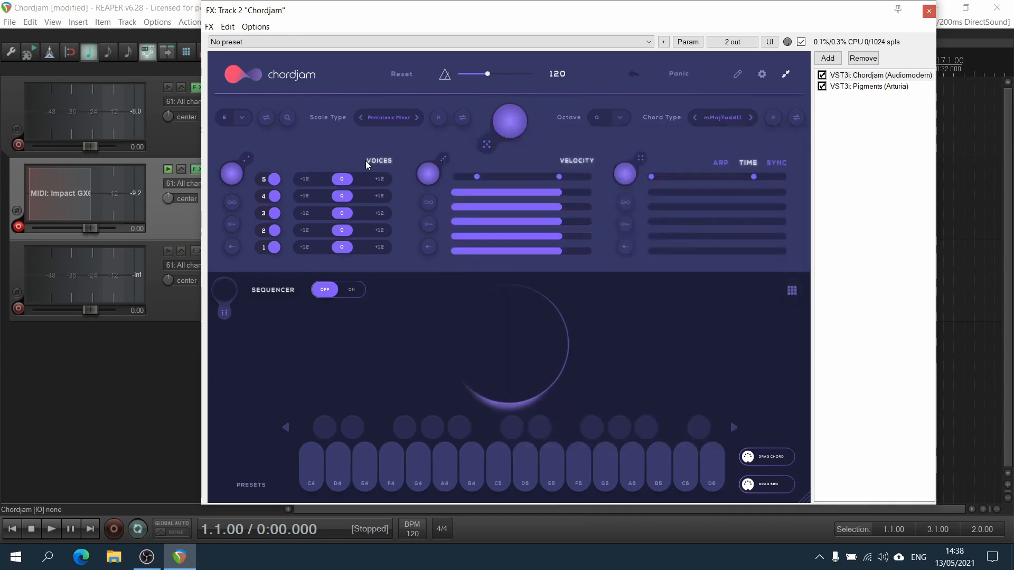
click(730, 117)
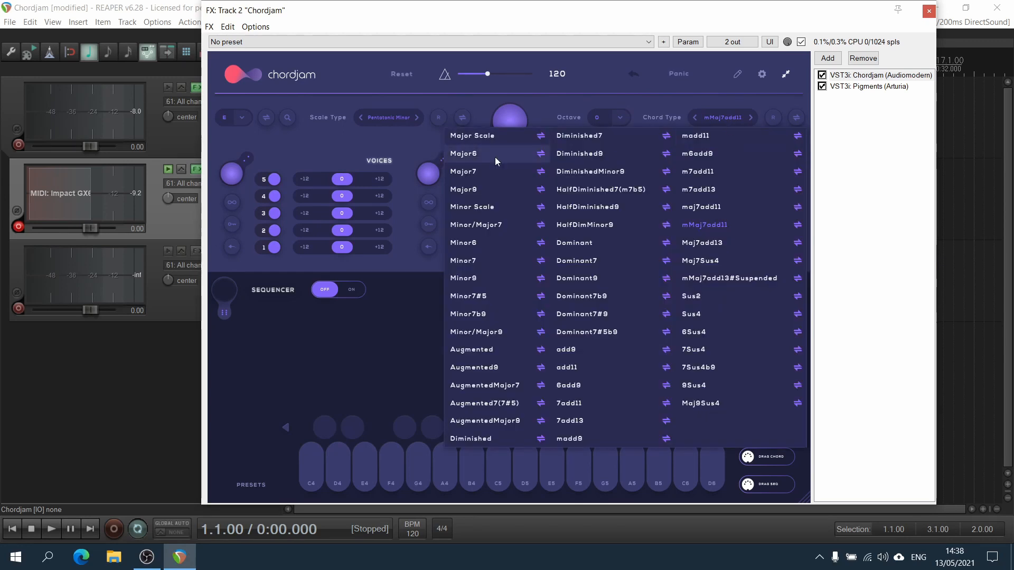
click(463, 261)
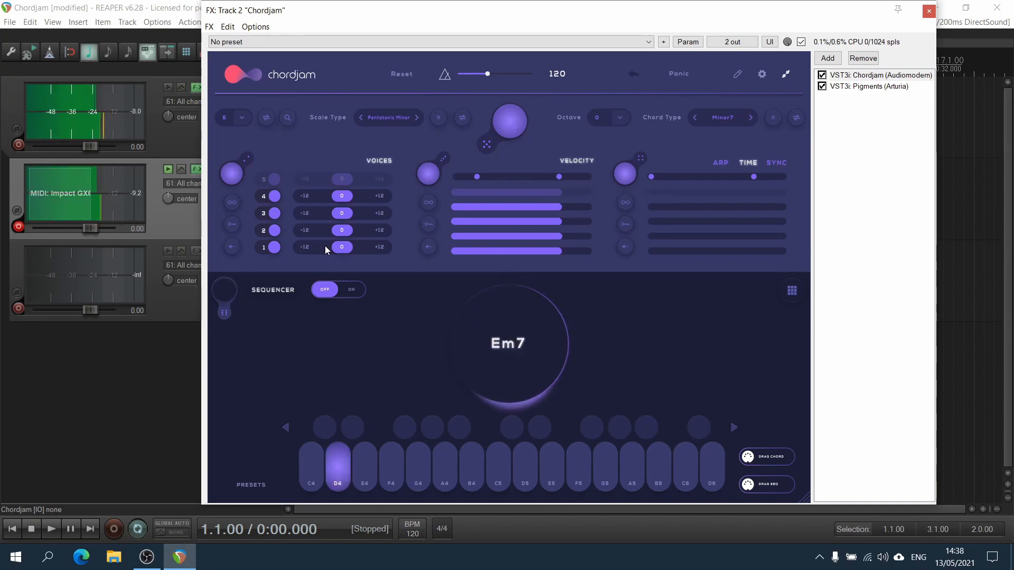
Mute and unmute voices 2, 3 and 4 in turn to hear each voice's contribution.
click(275, 231)
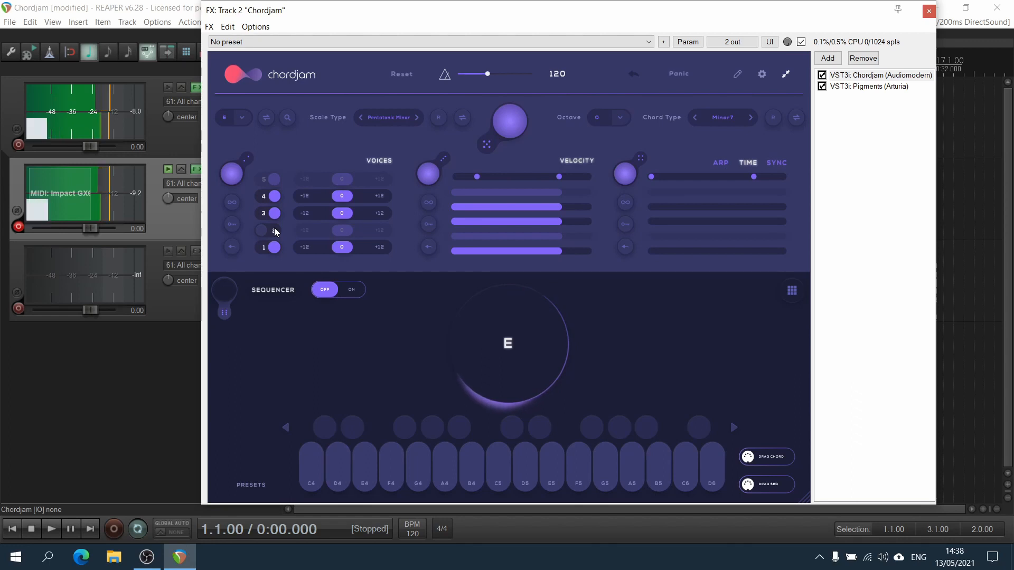
click(274, 230)
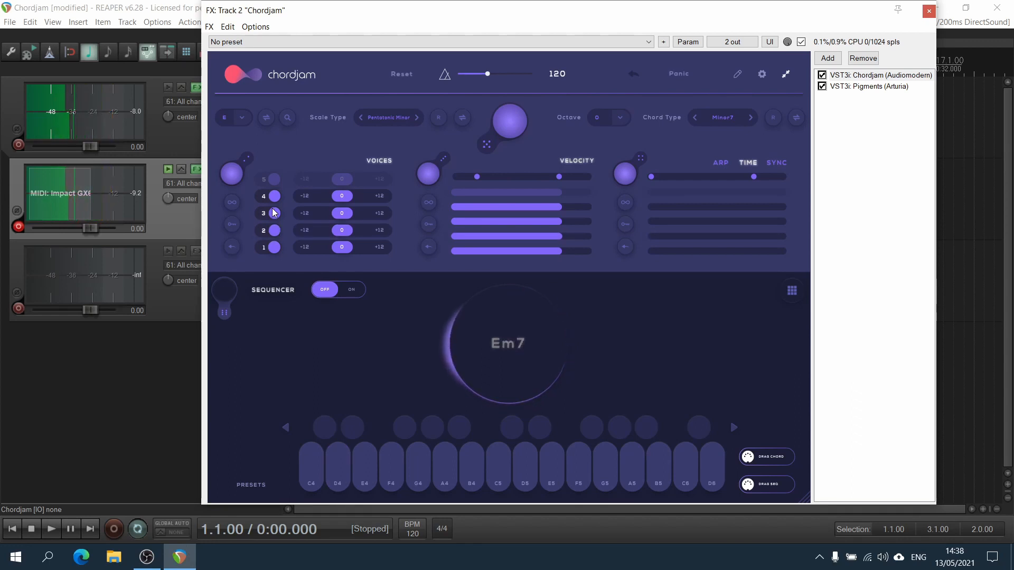
click(275, 212)
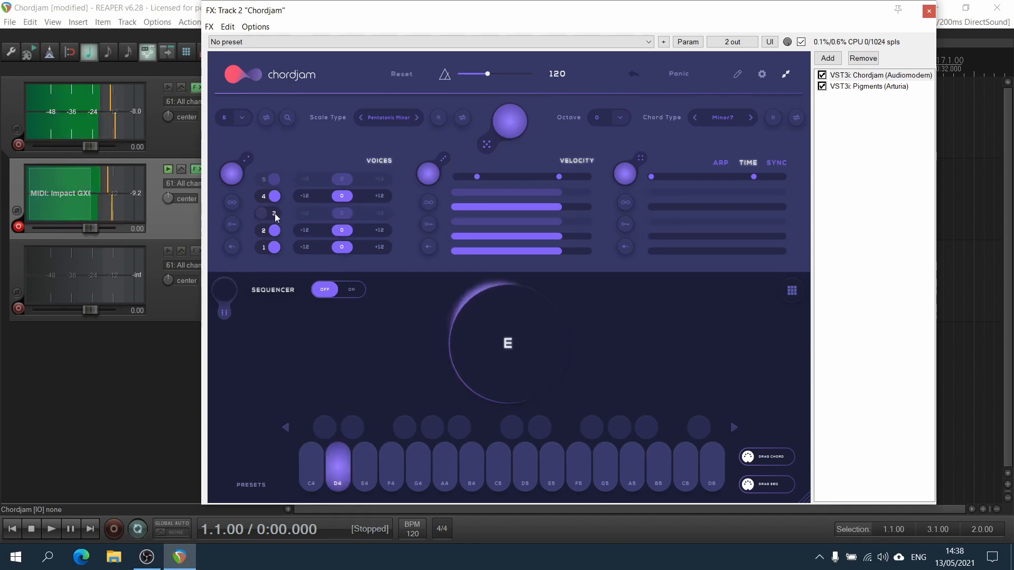
click(274, 213)
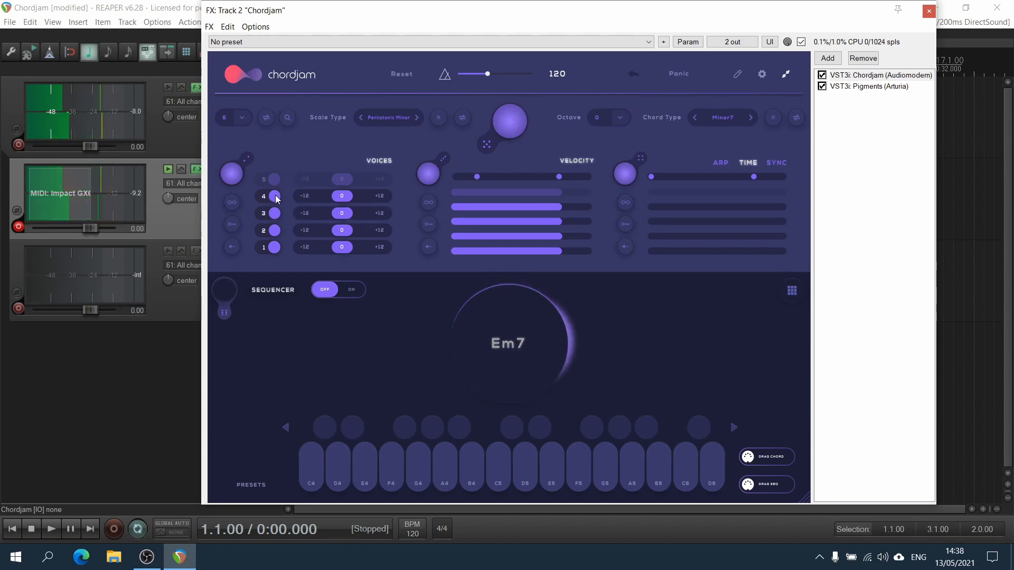
click(274, 196)
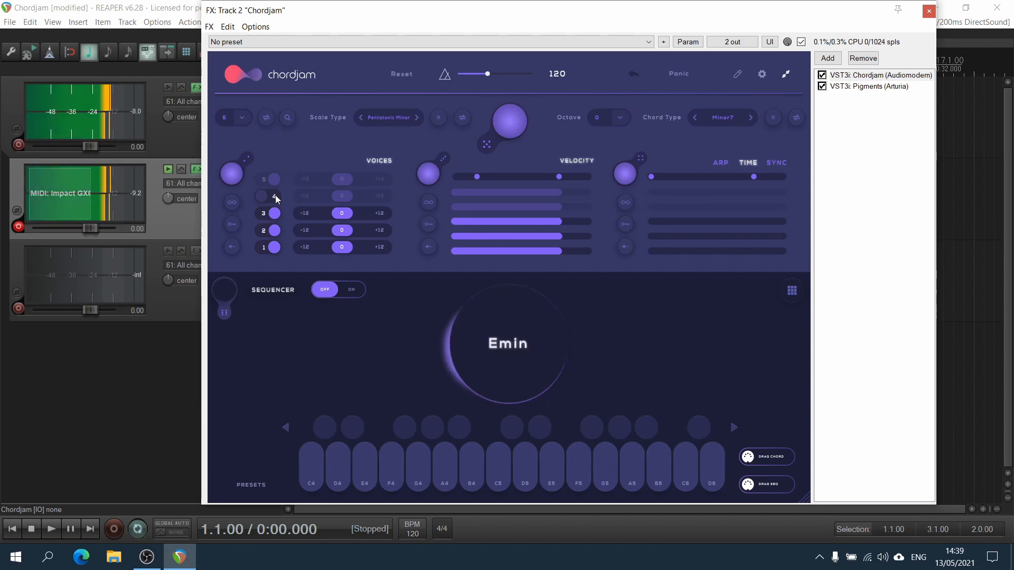
click(275, 196)
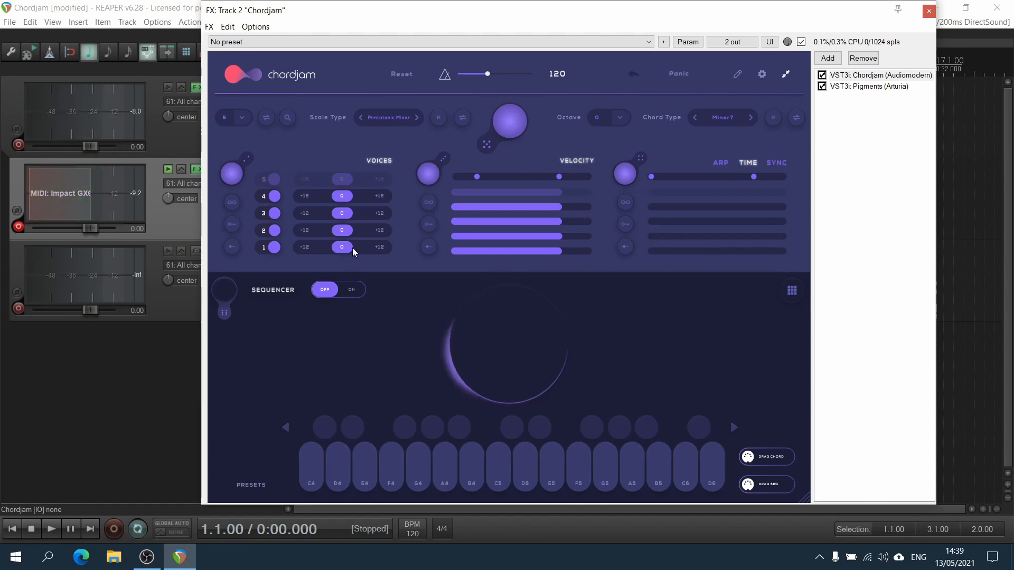
Set voice octave offsets to +12 for voices 4 and 1 and -12 for voice 3.
click(380, 196)
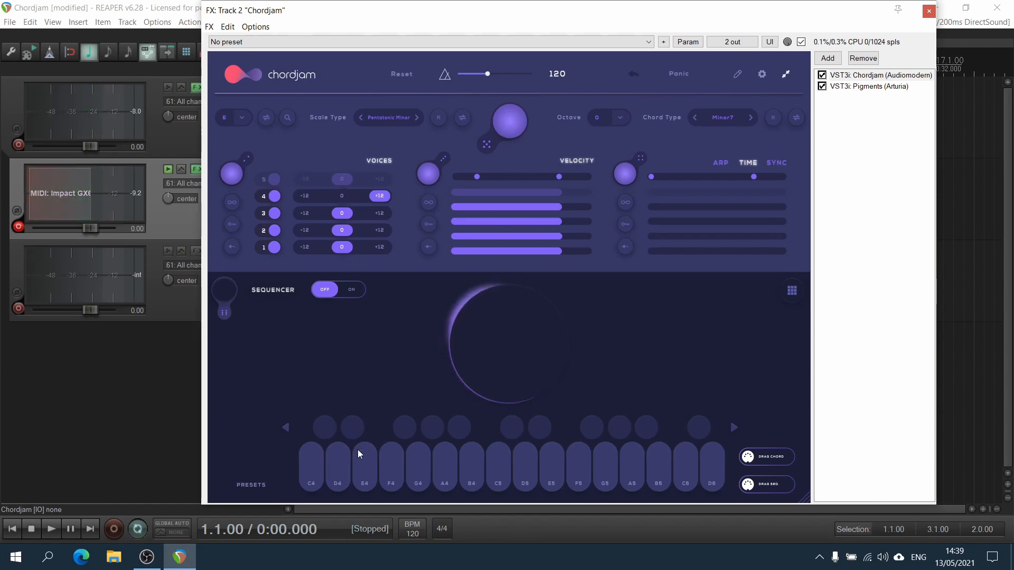
click(382, 249)
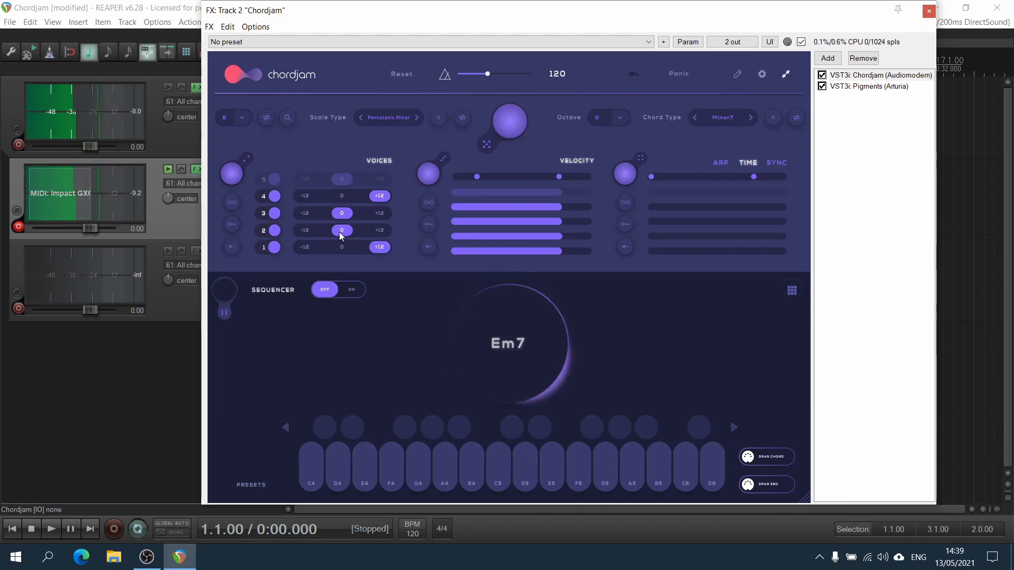
click(306, 231)
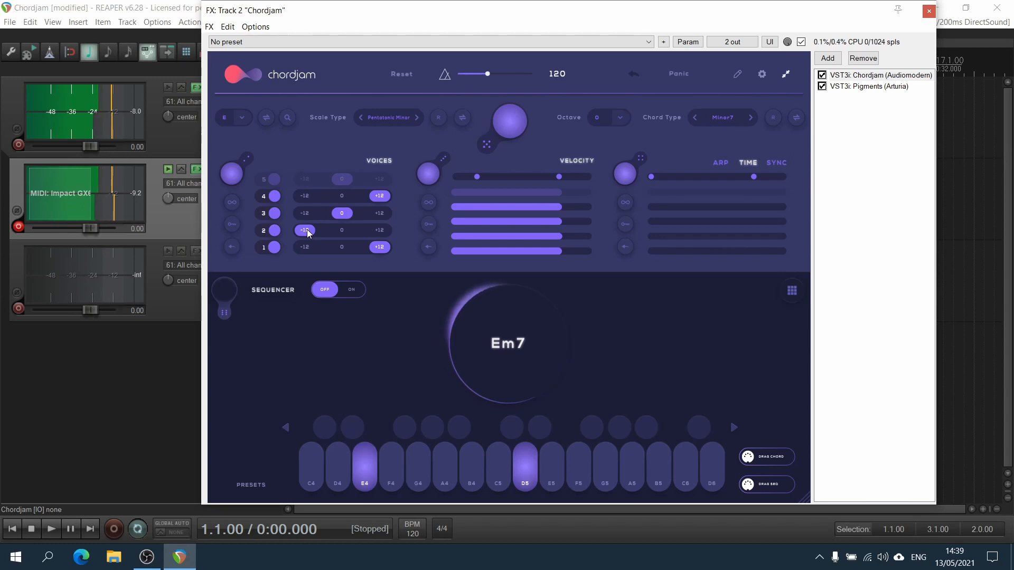
click(329, 227)
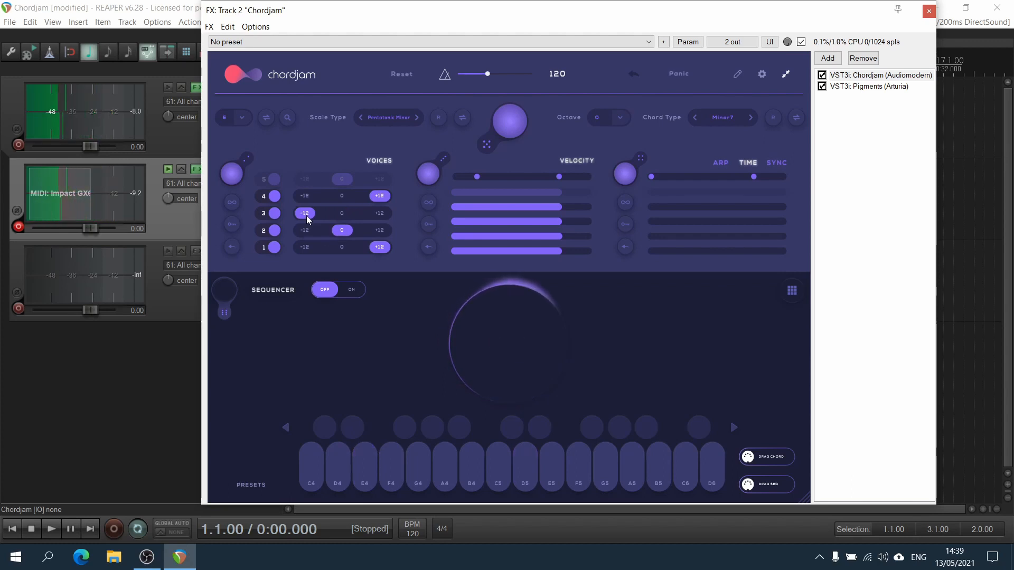
click(305, 213)
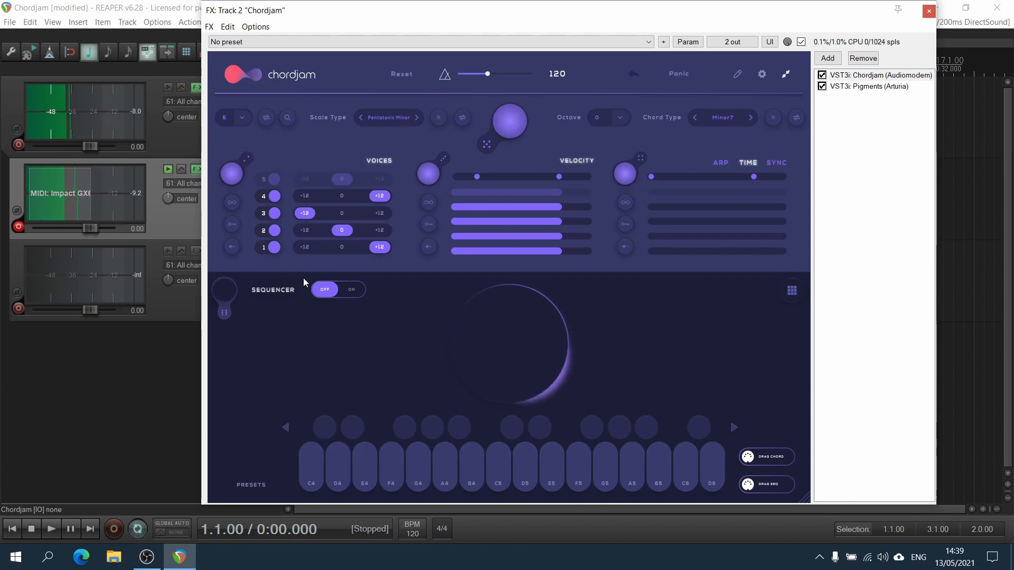
Randomize the voice octave offsets repeatedly, then reset all offsets to 0.
click(233, 202)
click(233, 202)
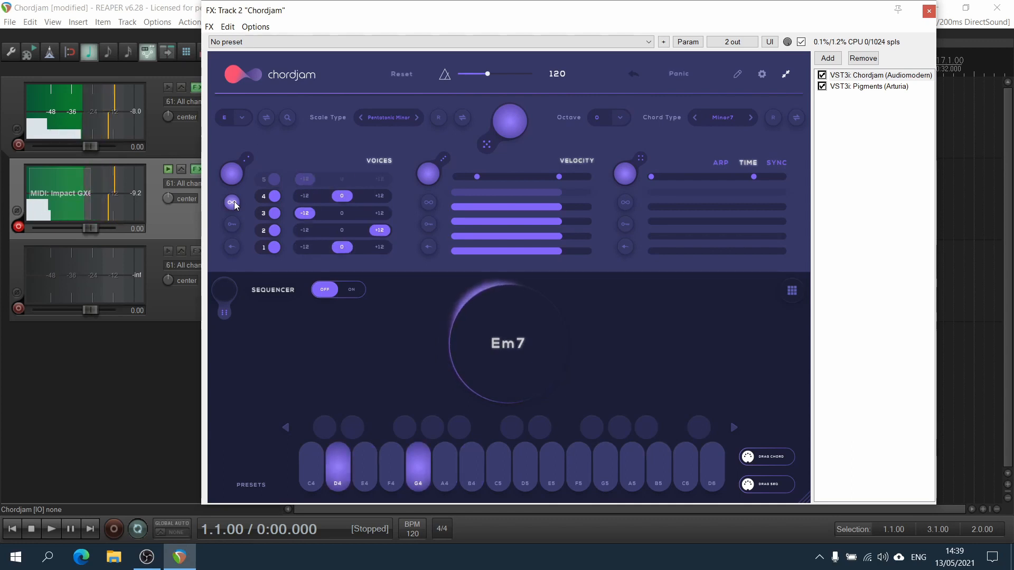
click(233, 201)
click(233, 201)
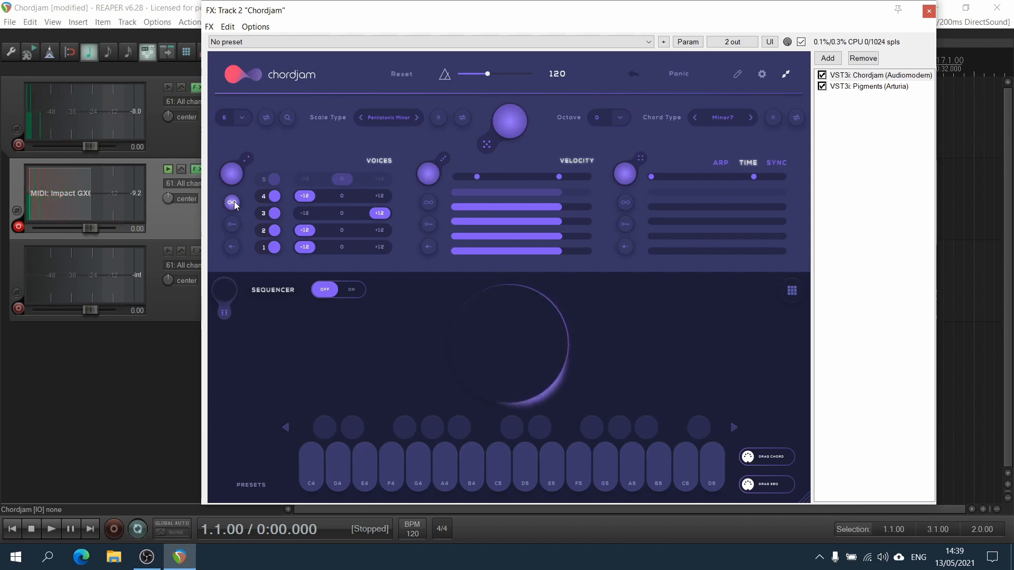
click(232, 224)
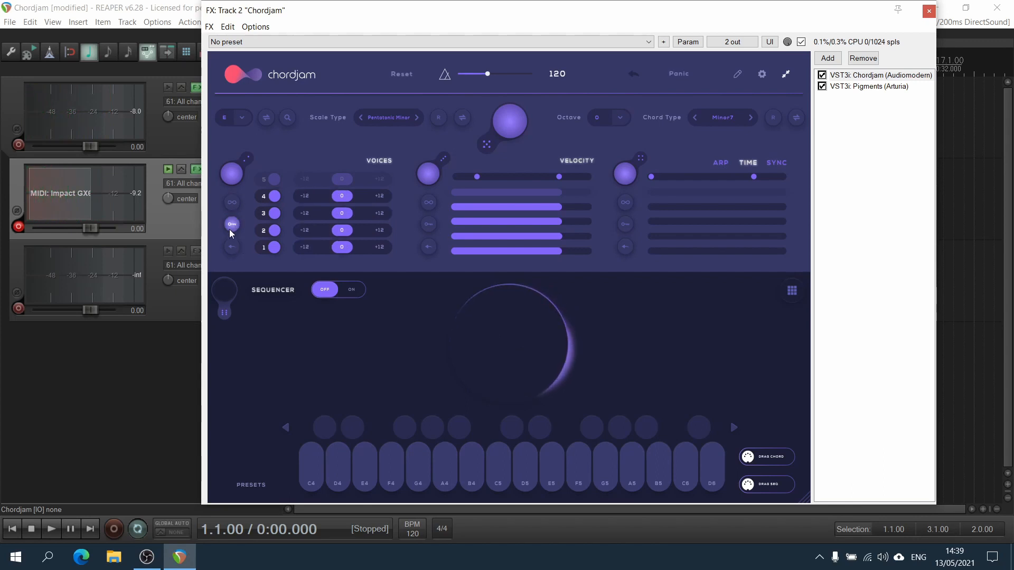
click(231, 228)
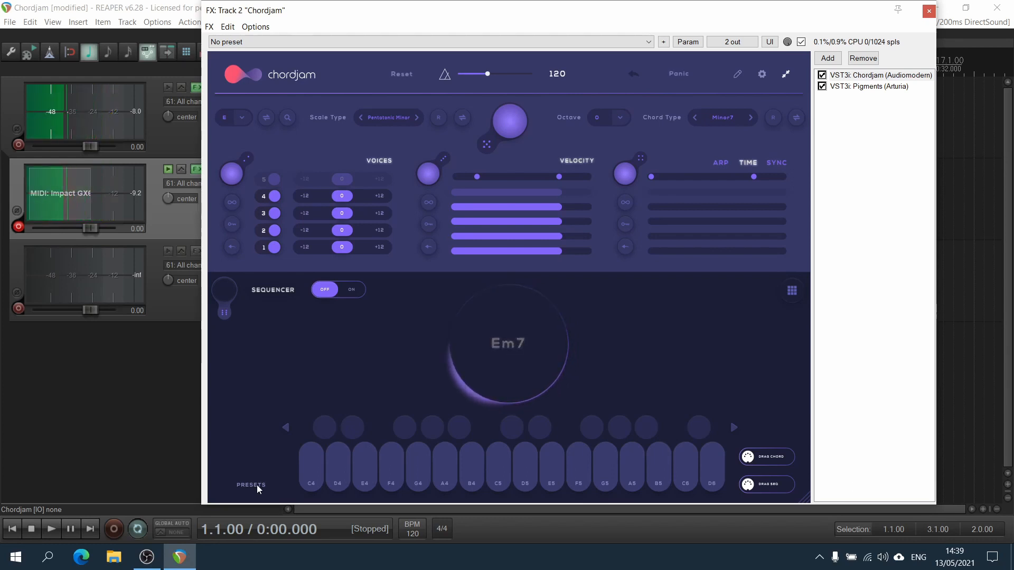
Raise voice 3 by +12 and re-enable the second voice control.
click(385, 214)
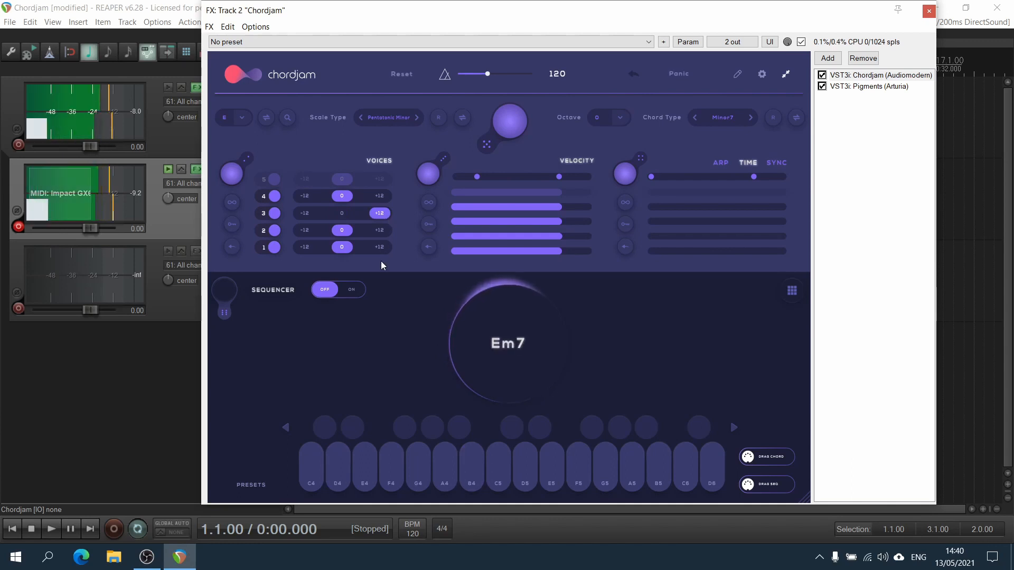
click(232, 224)
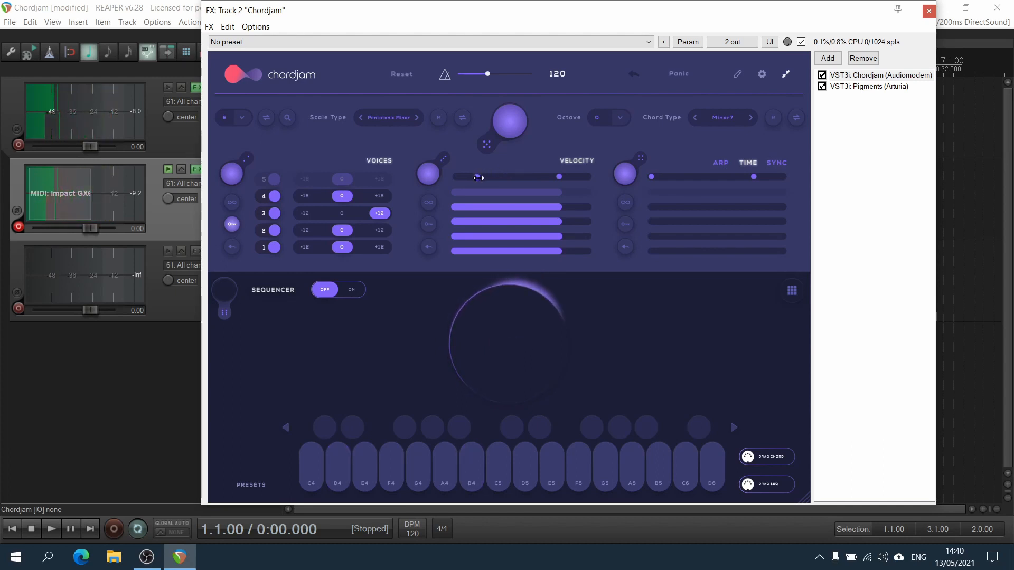
Lower the voice velocities to about a third and play the chord.
mouse_move(562, 207)
mouse_down()
mouse_move(510, 208)
mouse_move(527, 223)
mouse_move(521, 251)
mouse_move(502, 250)
mouse_move(516, 236)
mouse_move(493, 207)
mouse_move(502, 236)
mouse_move(491, 249)
mouse_move(500, 208)
mouse_up()
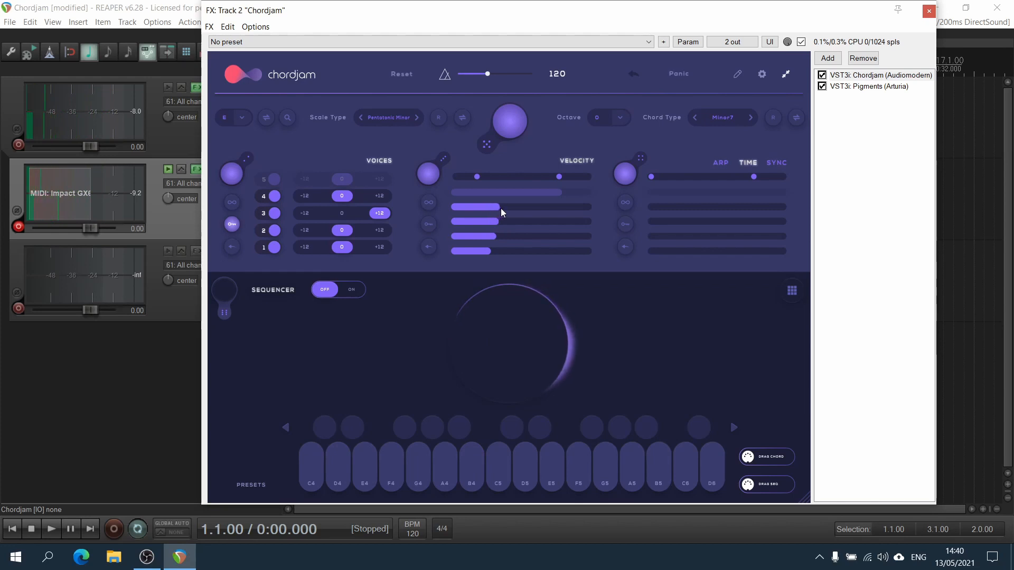
click(530, 338)
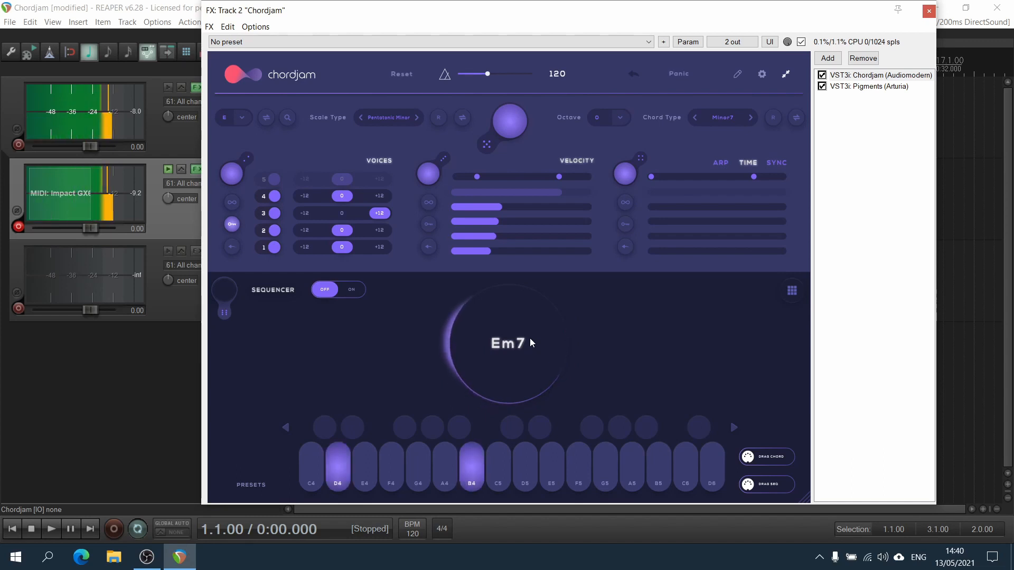
Randomize the voice velocities and toggle the neighbouring velocity control.
click(430, 204)
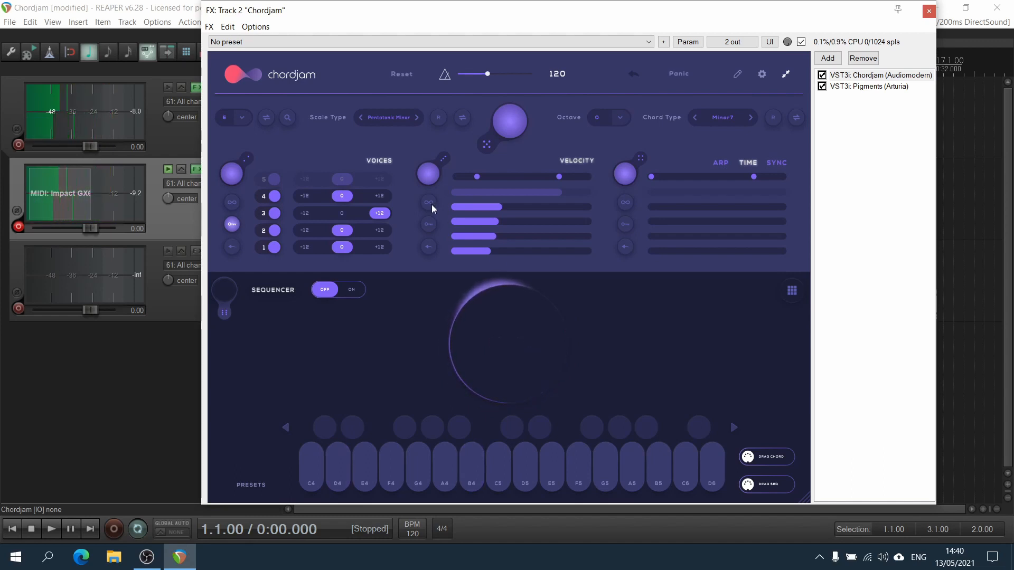
click(447, 375)
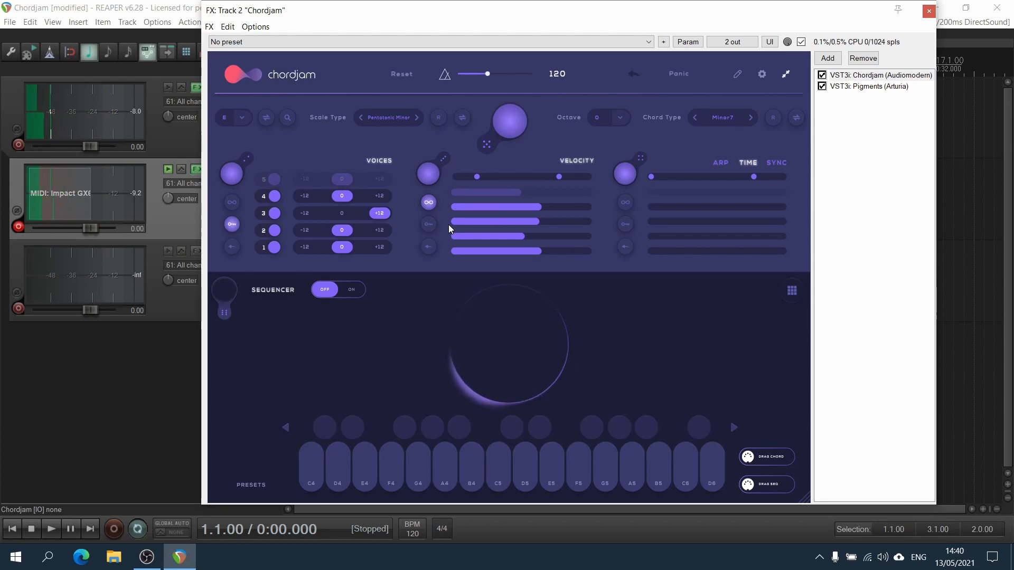
click(429, 203)
click(429, 224)
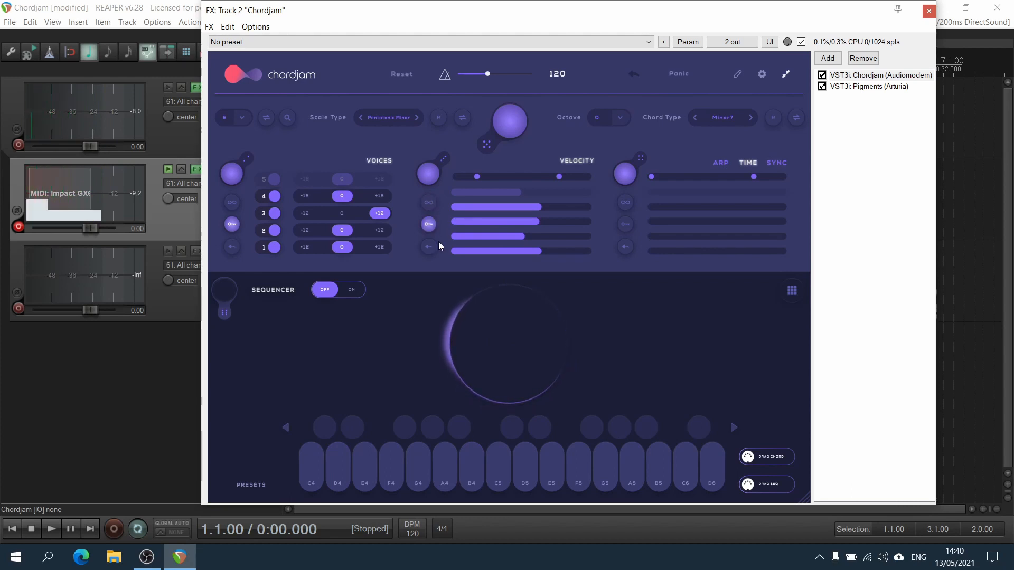
Fine-tune the velocities of voices 4 and 3.
mouse_move(542, 206)
mouse_down()
mouse_move(496, 208)
mouse_move(543, 207)
mouse_up()
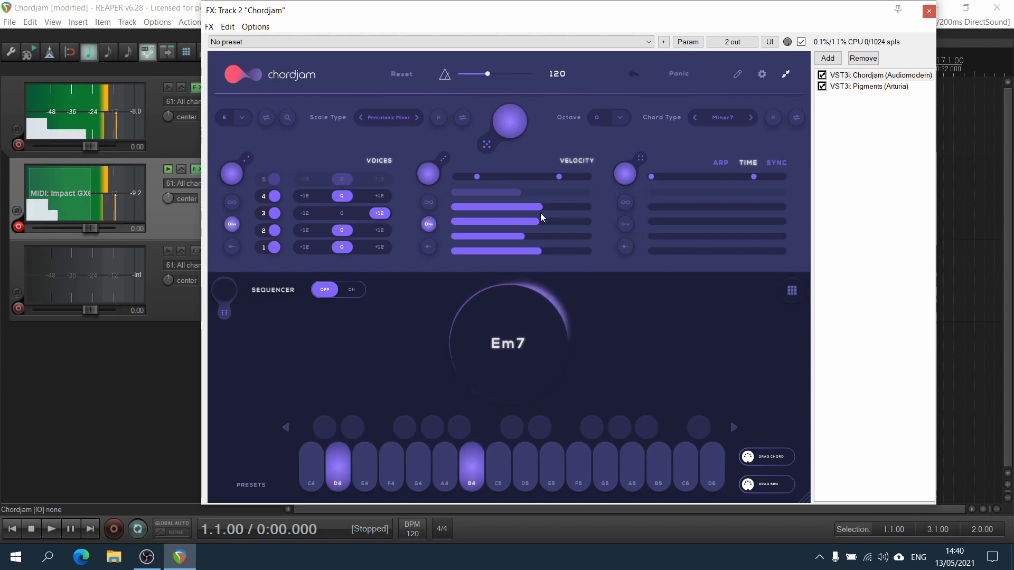
drag(504, 222, 492, 222)
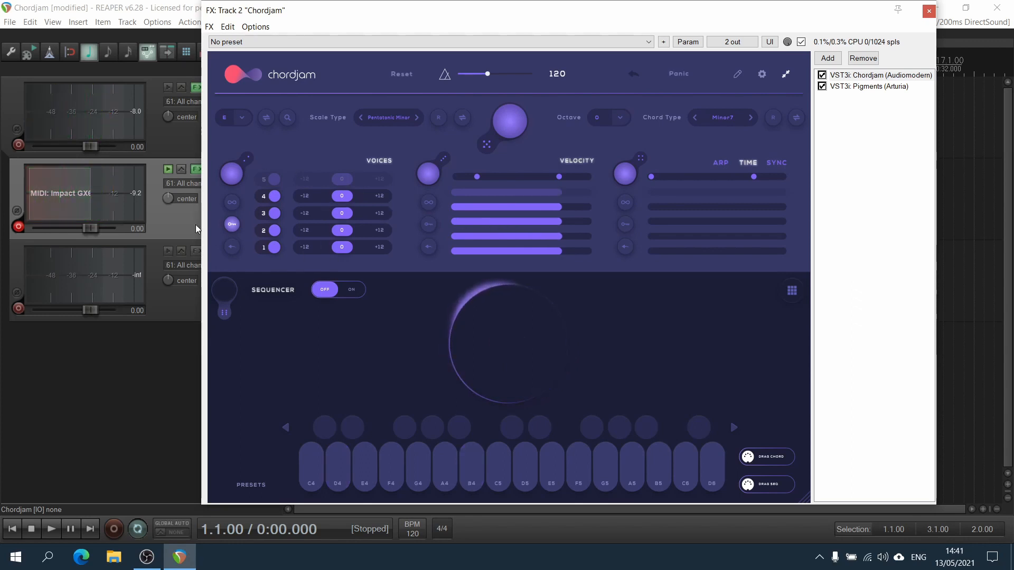
Randomize the voice octaves several times, toggling the neighbouring voice control, then reset voice 4 to 0.
click(234, 224)
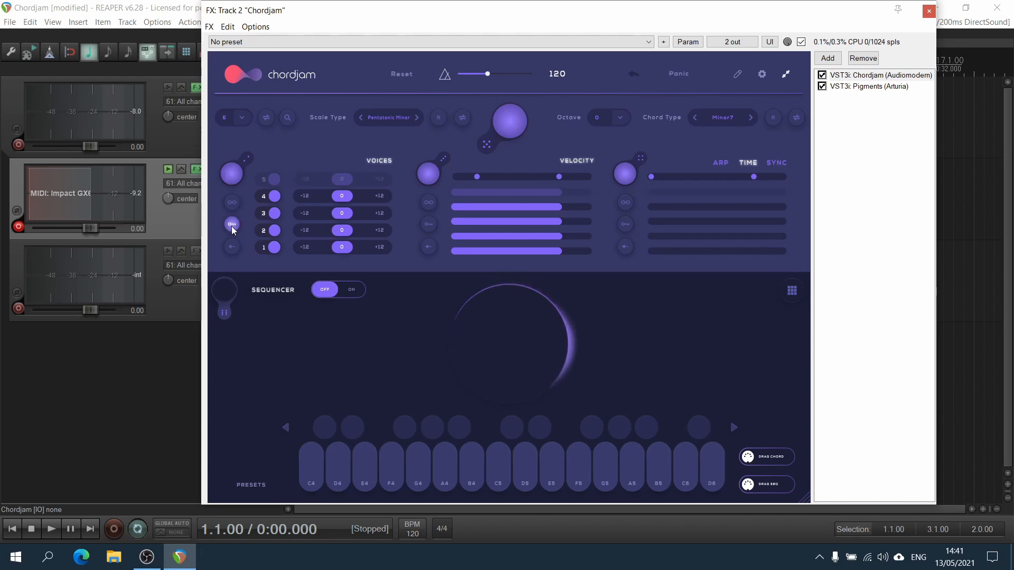
click(232, 226)
click(234, 169)
click(235, 169)
click(234, 168)
click(234, 171)
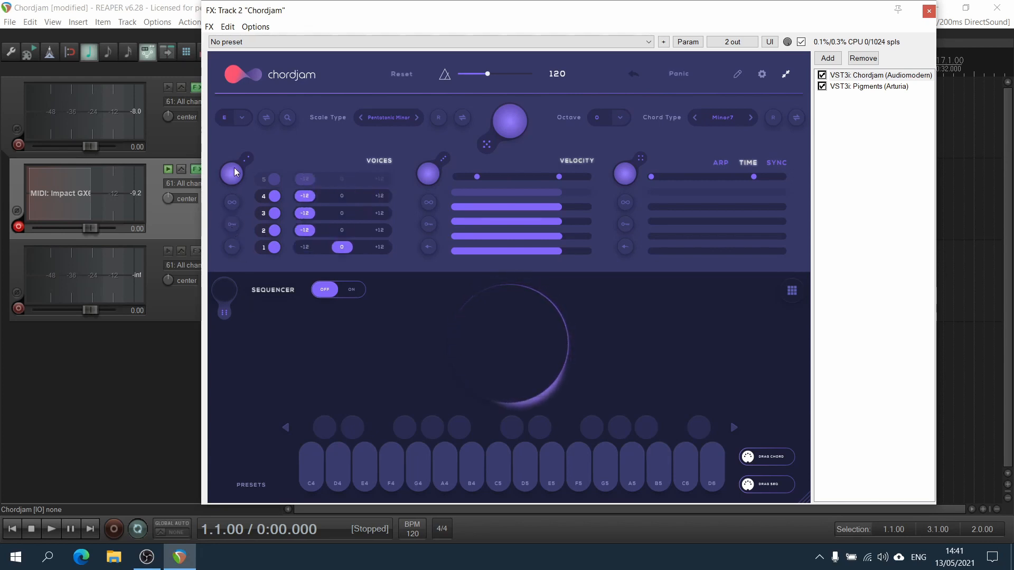
click(235, 171)
click(233, 224)
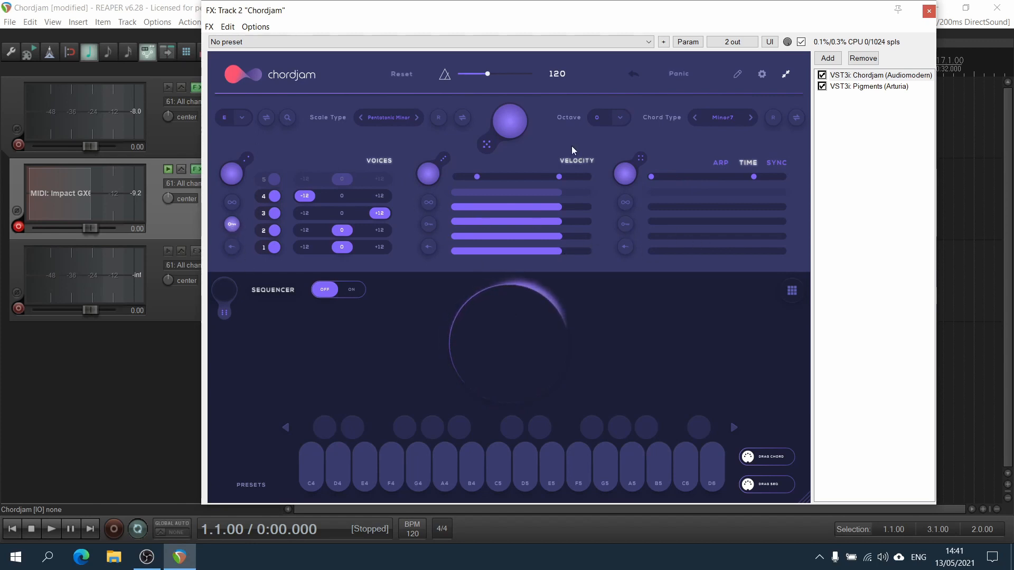
click(341, 196)
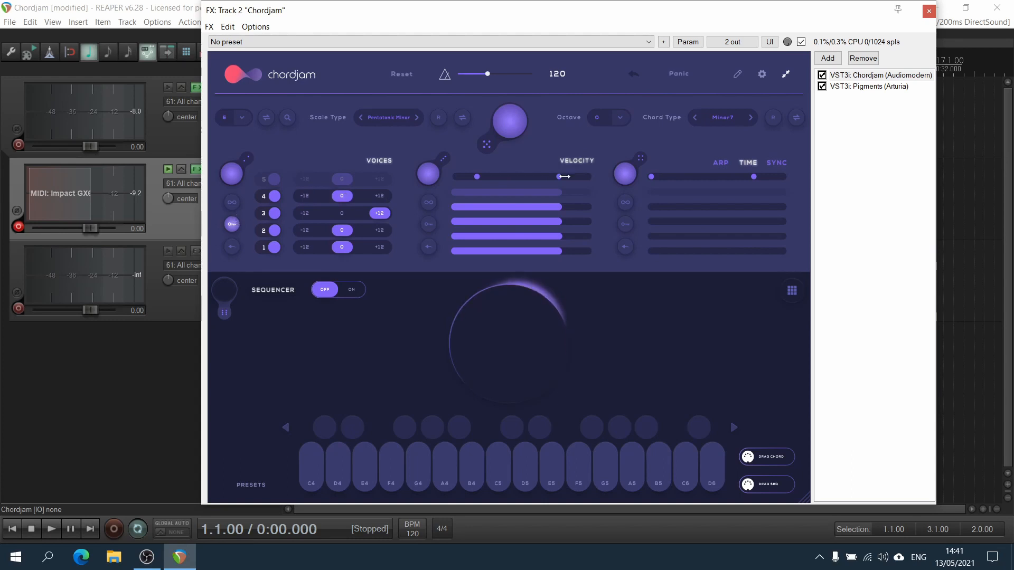
Adjust the velocity randomization range, toggle voice 4's velocity control, widen the range and play the chord.
drag(558, 177, 540, 178)
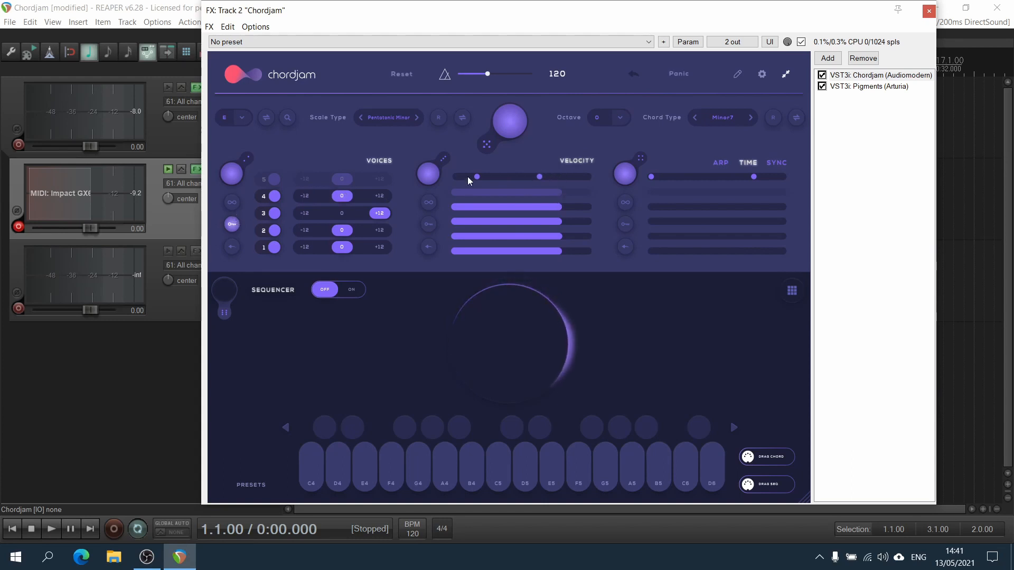
drag(467, 176, 529, 177)
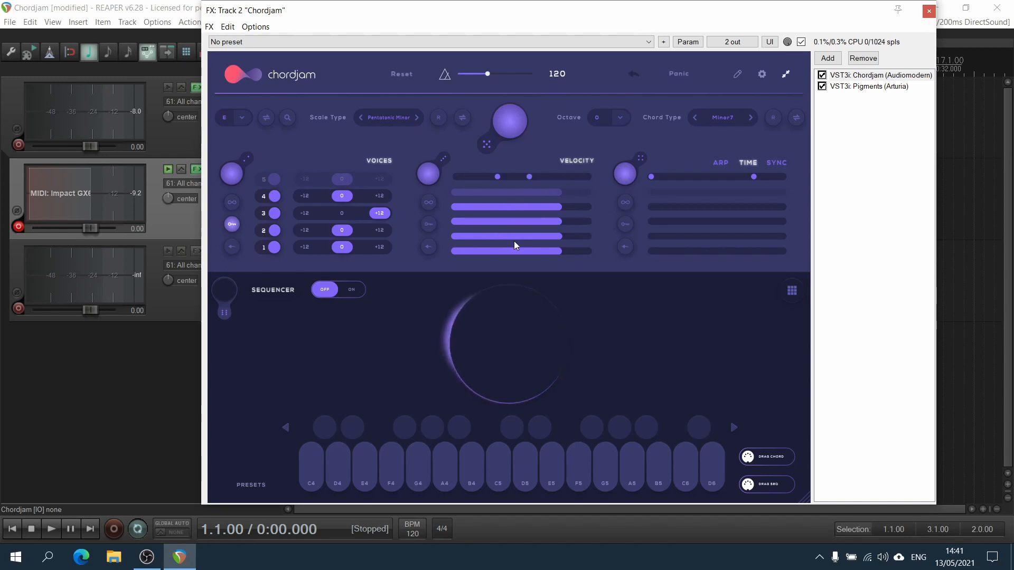
click(429, 202)
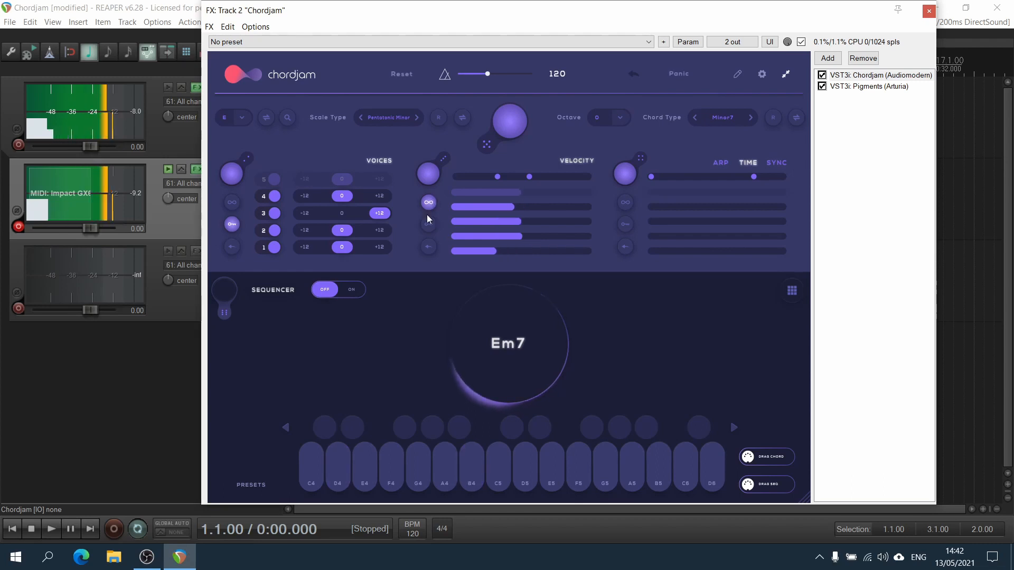
click(189, 551)
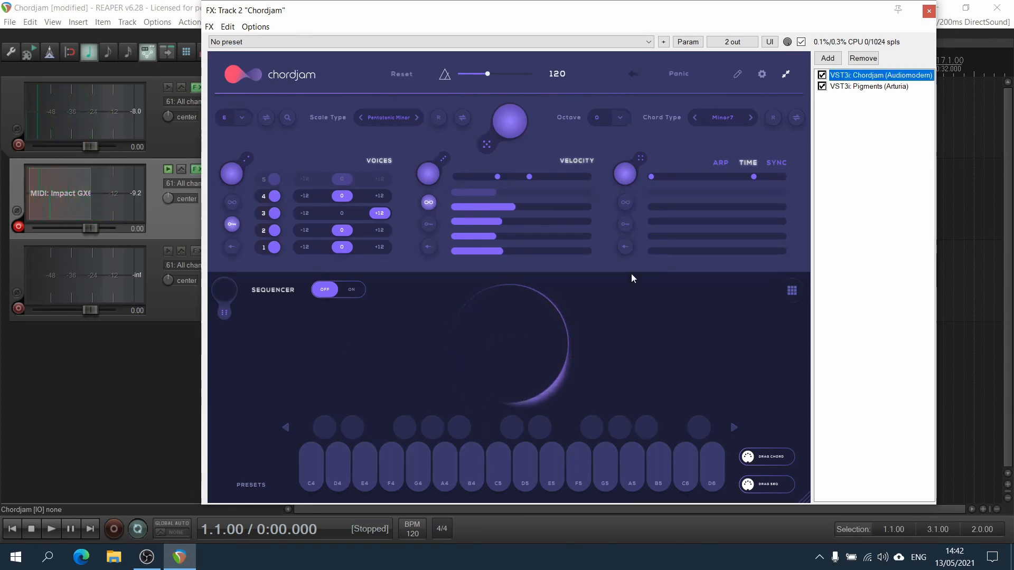
drag(529, 176, 587, 176)
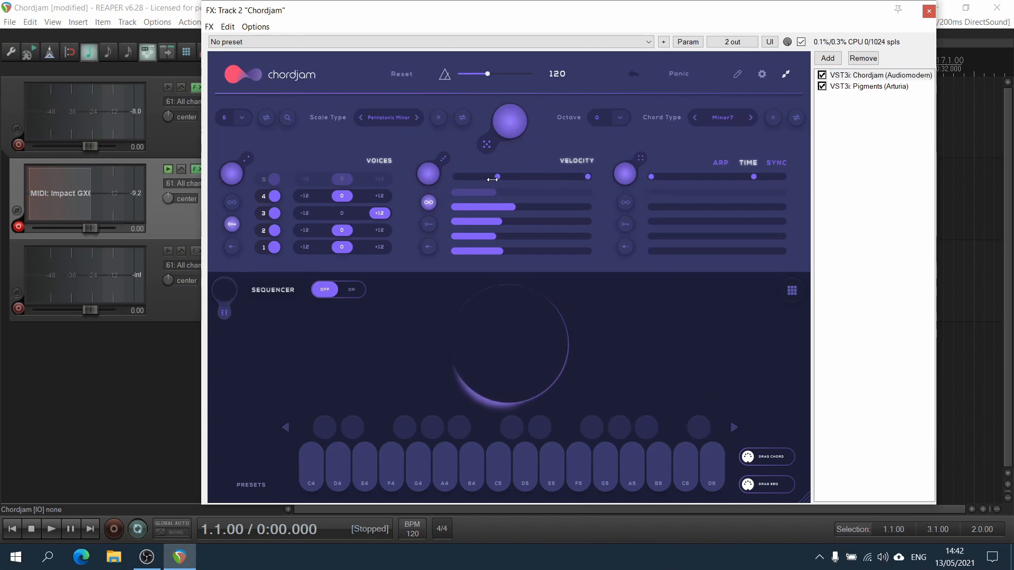
click(471, 342)
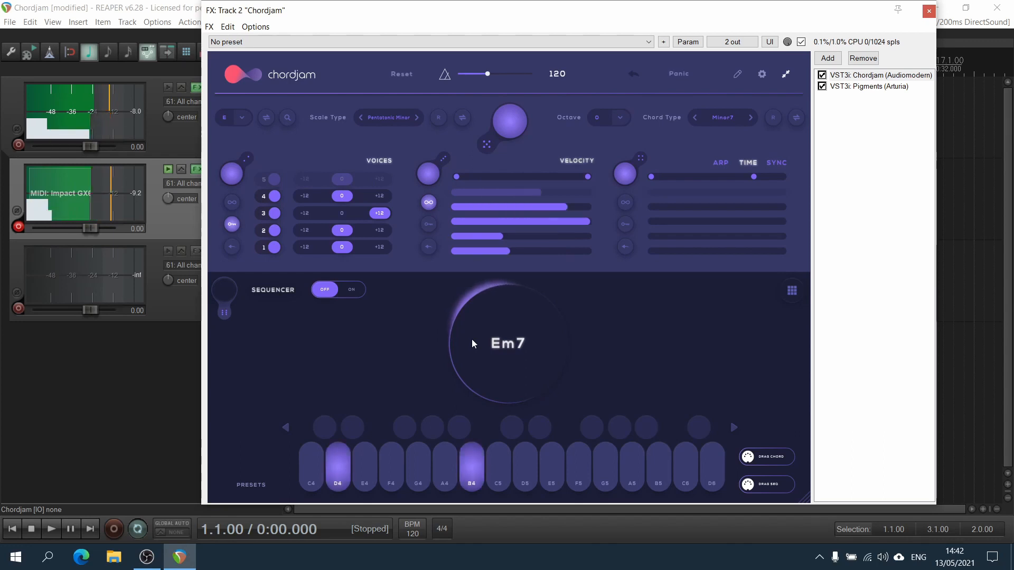
Toggle two more velocity controls, narrow the velocity range, redraw the voice velocities lower and play the chord.
click(433, 226)
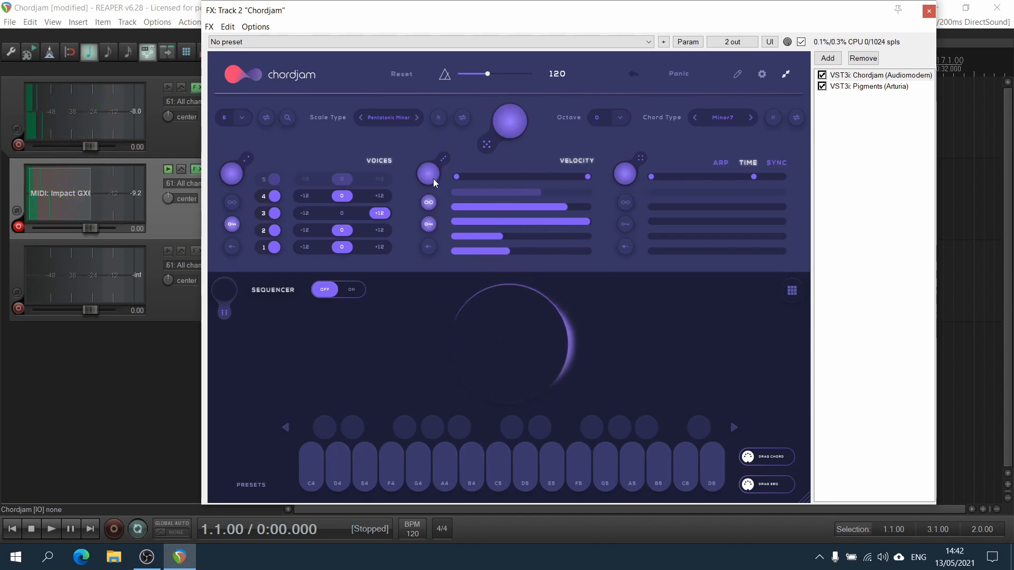
click(429, 247)
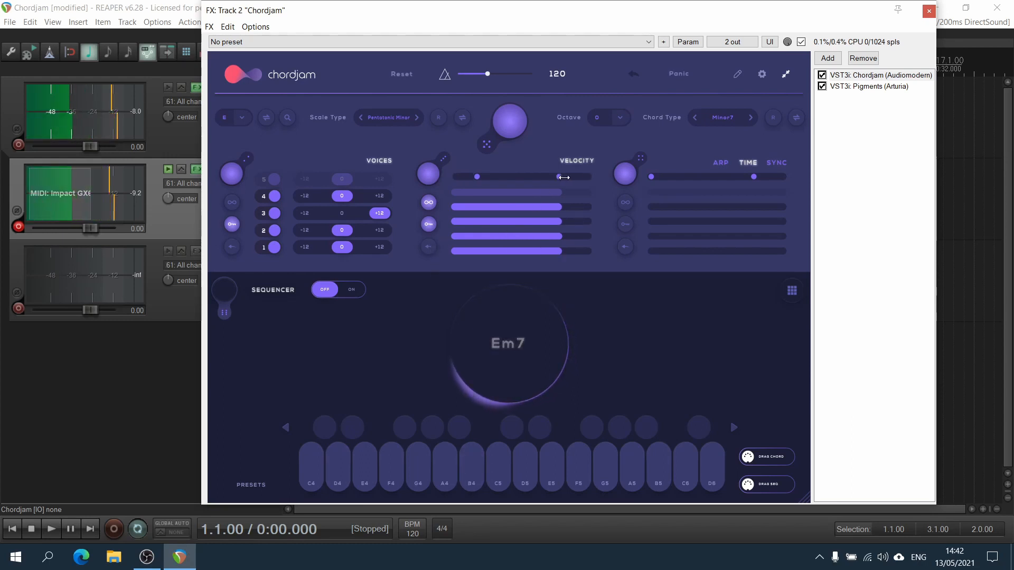
drag(559, 178, 456, 177)
mouse_move(526, 177)
mouse_down()
mouse_move(512, 177)
mouse_move(496, 206)
mouse_move(520, 224)
mouse_move(476, 236)
mouse_move(526, 249)
mouse_move(502, 251)
mouse_move(512, 250)
mouse_up()
click(489, 207)
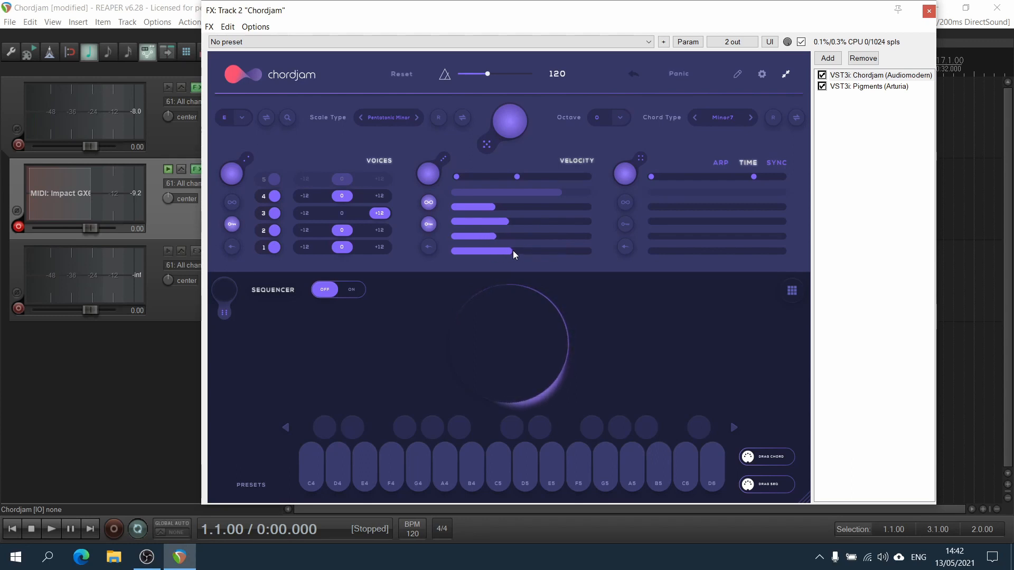
click(503, 303)
click(503, 303)
Set the time values of all four voices near the maximum.
mouse_move(650, 175)
mouse_down()
mouse_move(785, 177)
mouse_move(648, 177)
mouse_up()
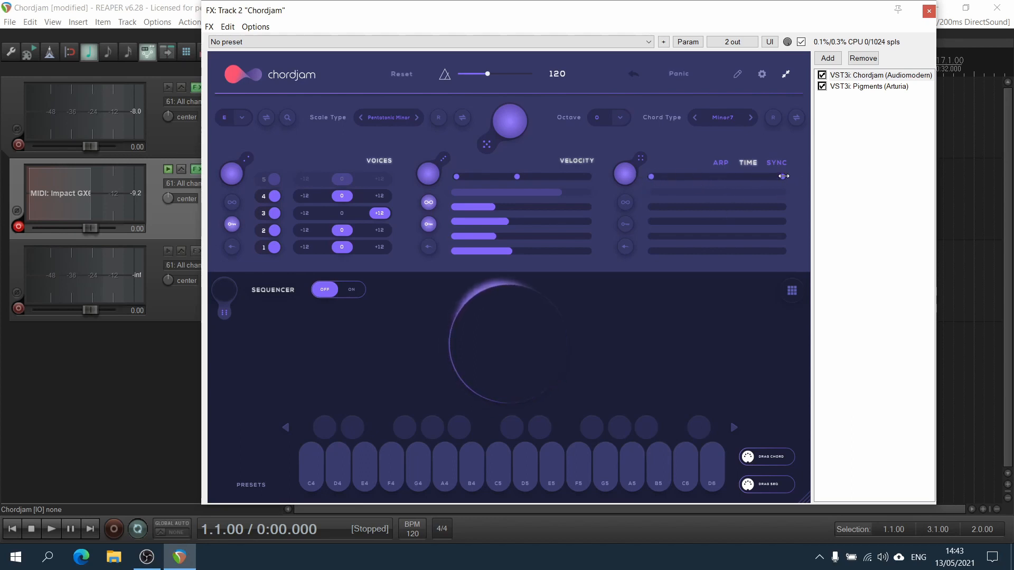
click(762, 207)
click(764, 222)
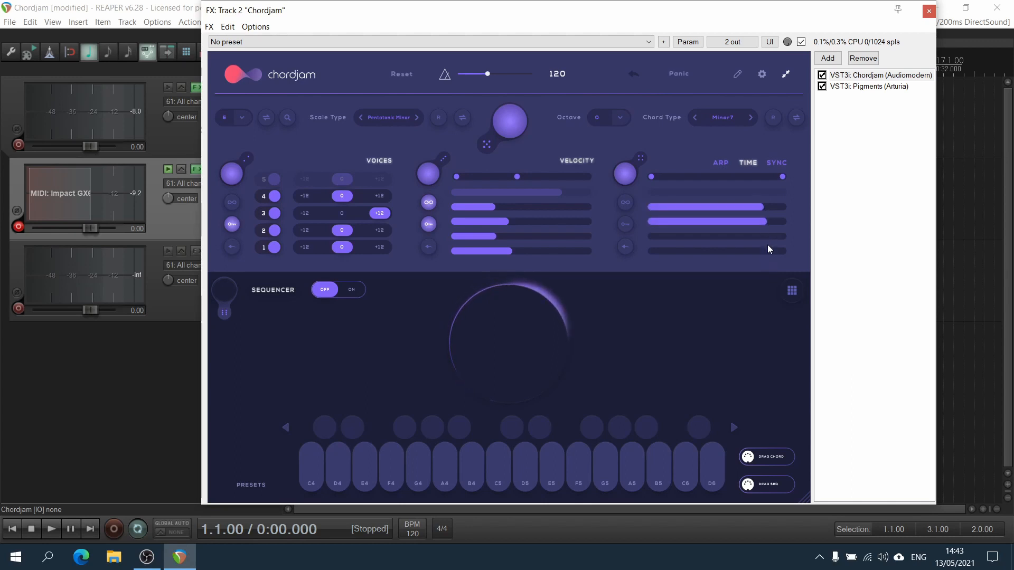
click(761, 236)
click(761, 252)
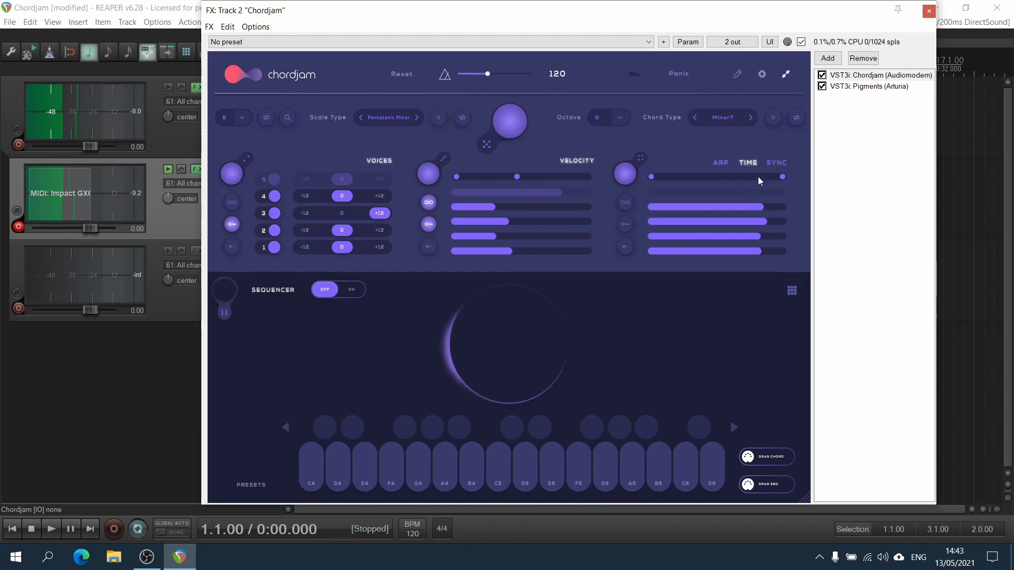
Lower the voice time values in a descending pattern from voice 4 to voice 1 and adjust the time range.
drag(749, 207, 680, 214)
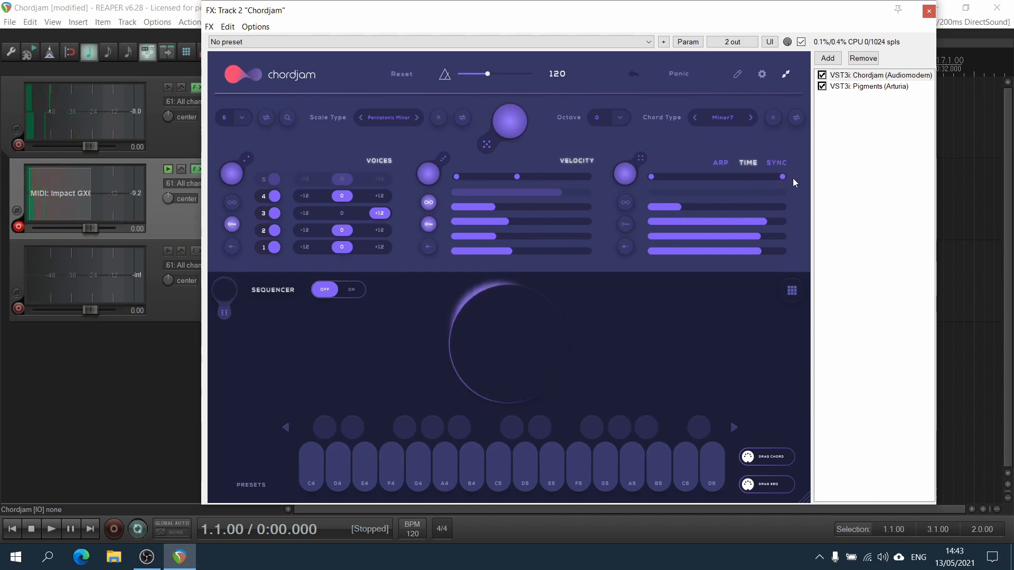
drag(782, 176, 678, 185)
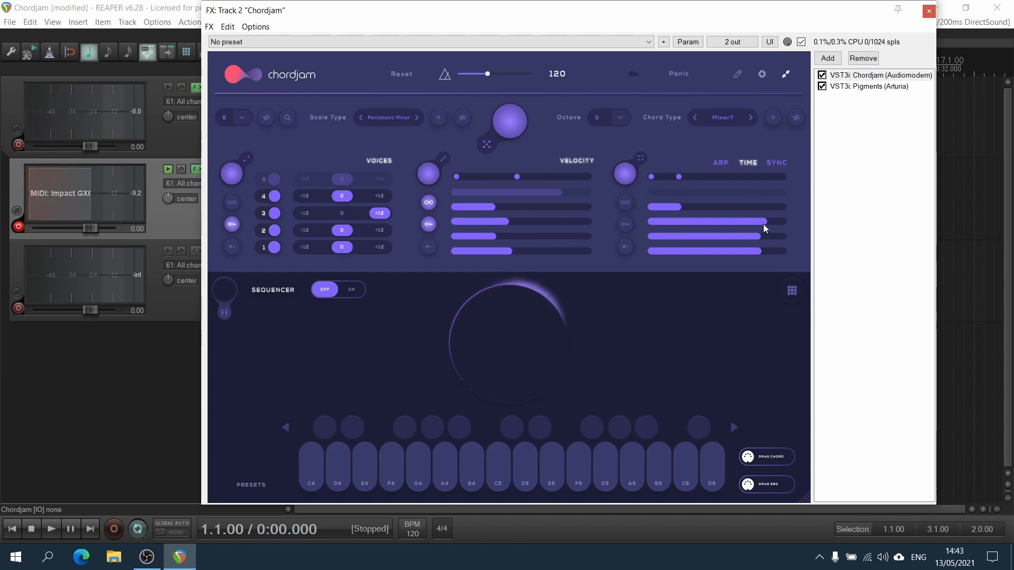
mouse_move(762, 224)
mouse_down()
mouse_move(662, 240)
mouse_move(655, 254)
mouse_up()
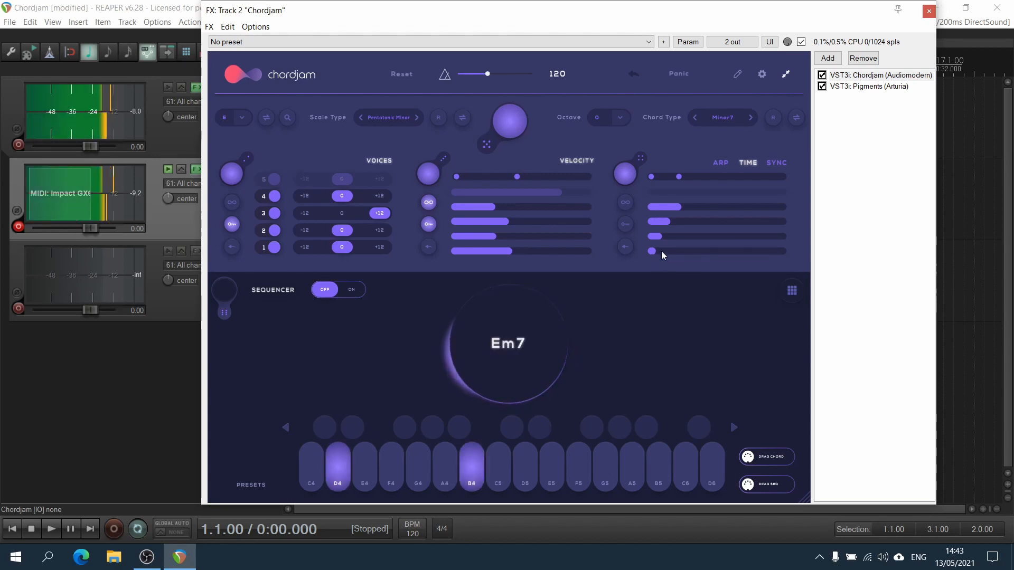
drag(679, 177, 712, 178)
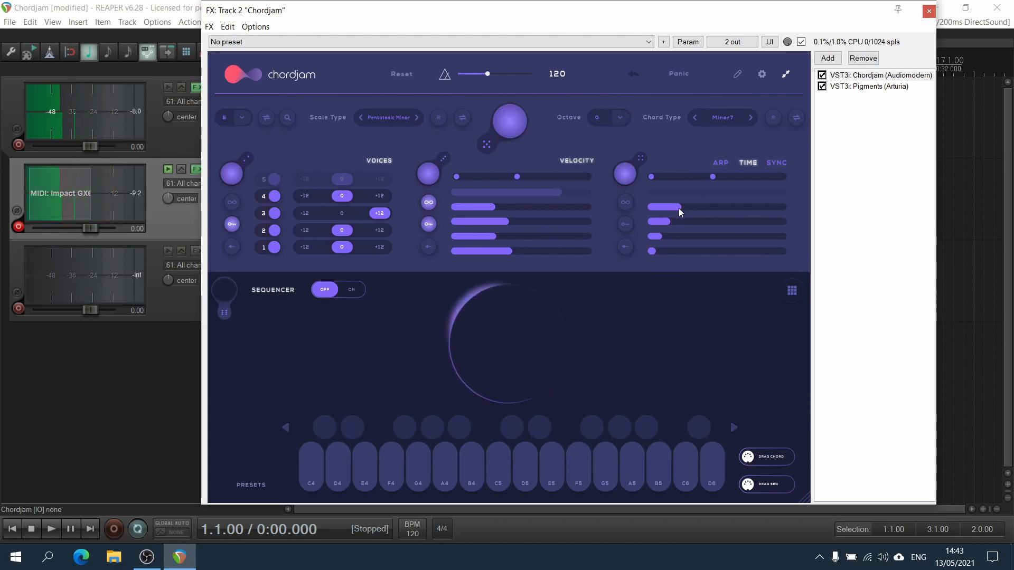
mouse_move(679, 208)
mouse_down()
mouse_move(699, 207)
mouse_move(666, 251)
mouse_up()
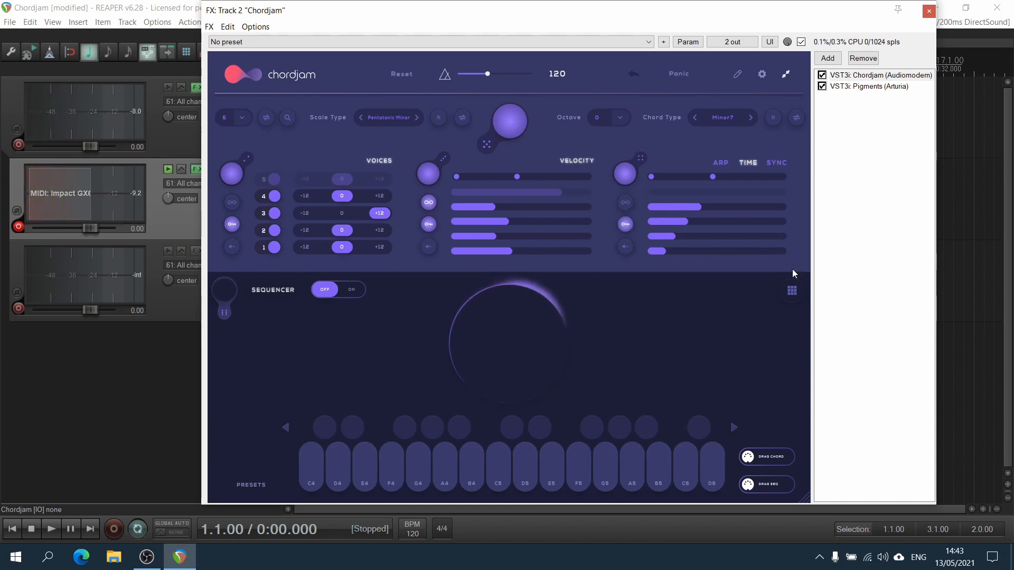
Open the arpeggiator settings and change the scale type to Minor.
click(720, 162)
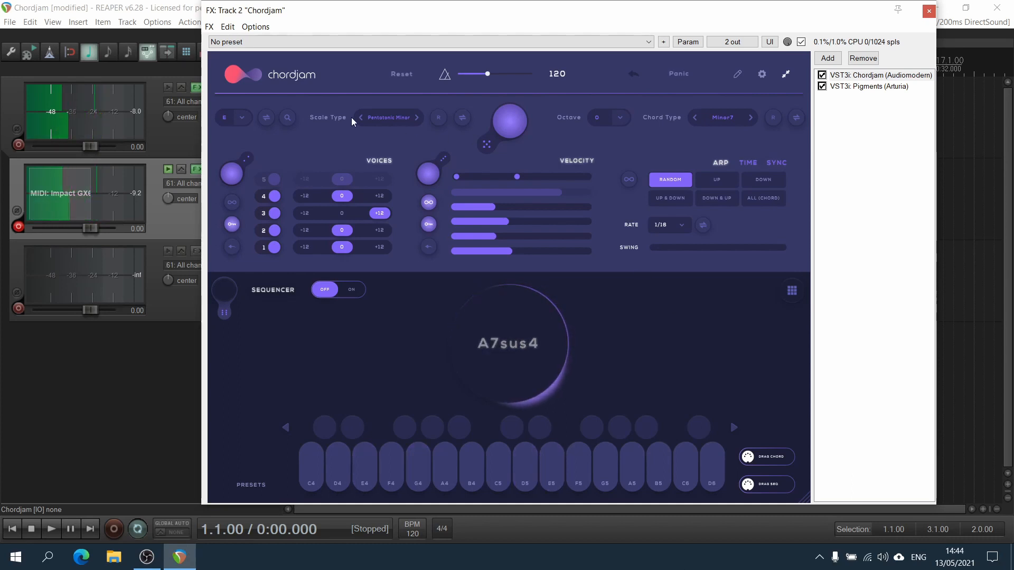
click(369, 117)
click(391, 173)
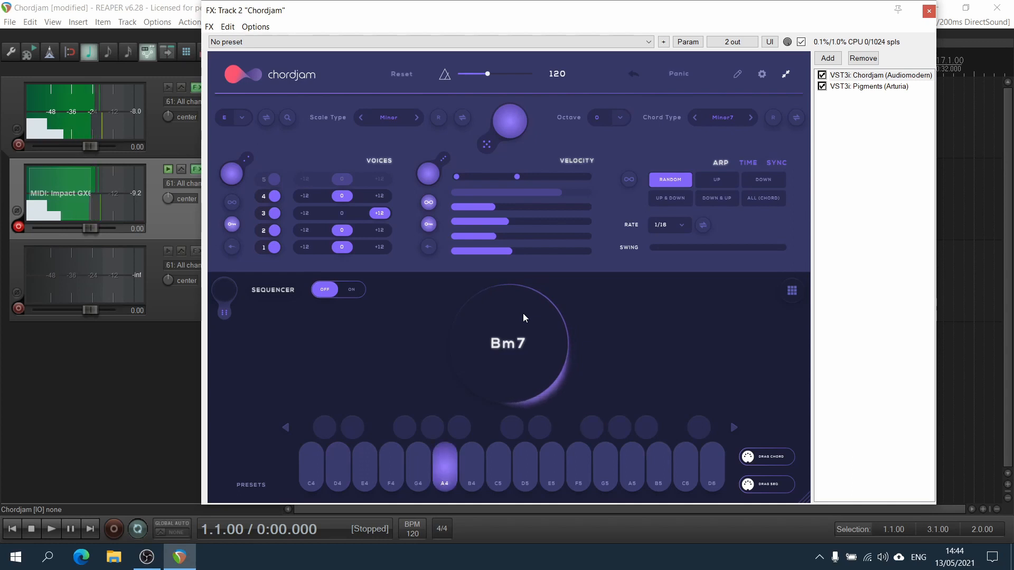
Try the arpeggio modes Up, Down, Up & Down, Down & Up and All (Chord), ending on Up & Down.
click(716, 179)
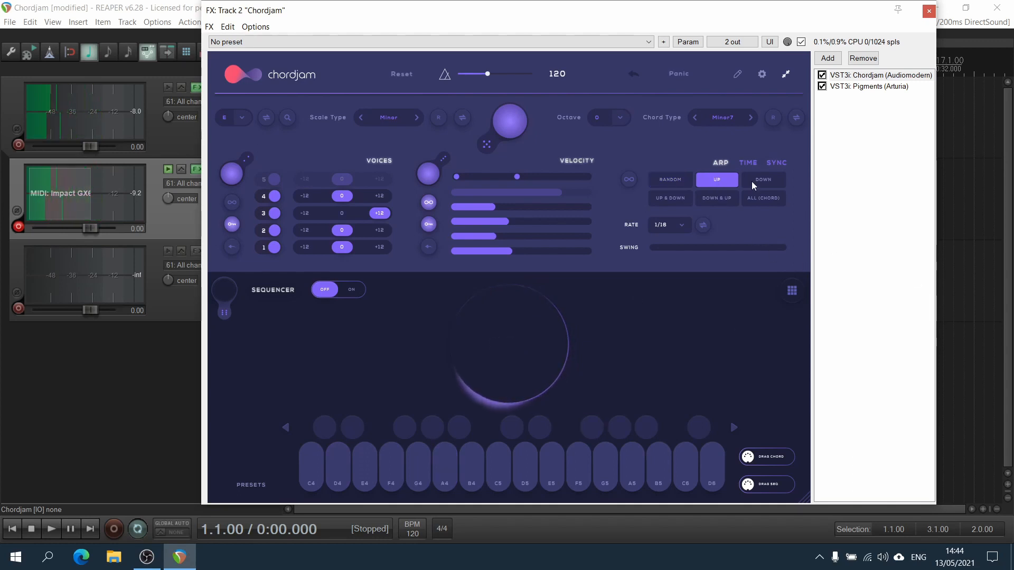
click(764, 180)
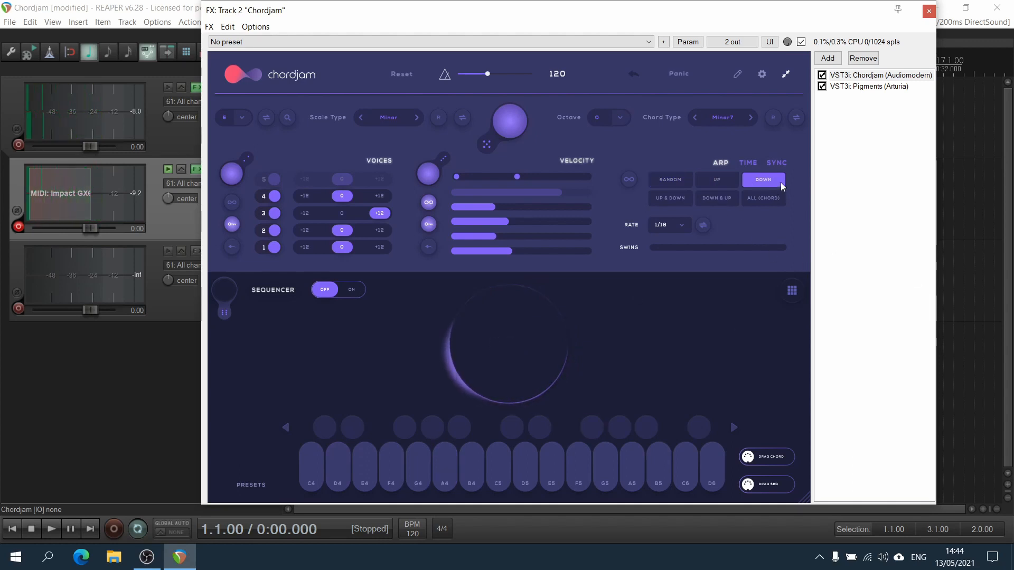
click(670, 198)
click(716, 198)
click(763, 199)
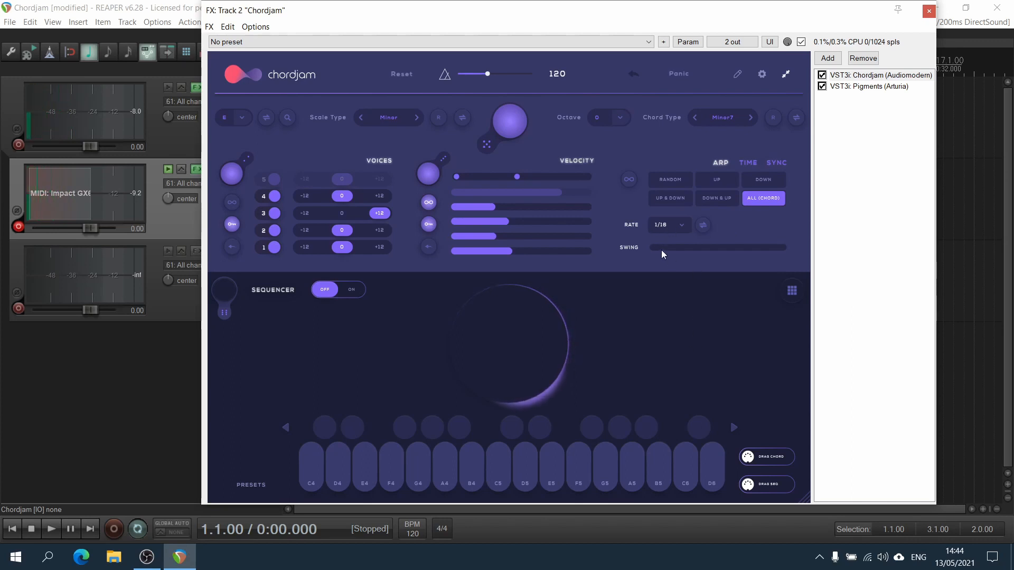
click(682, 199)
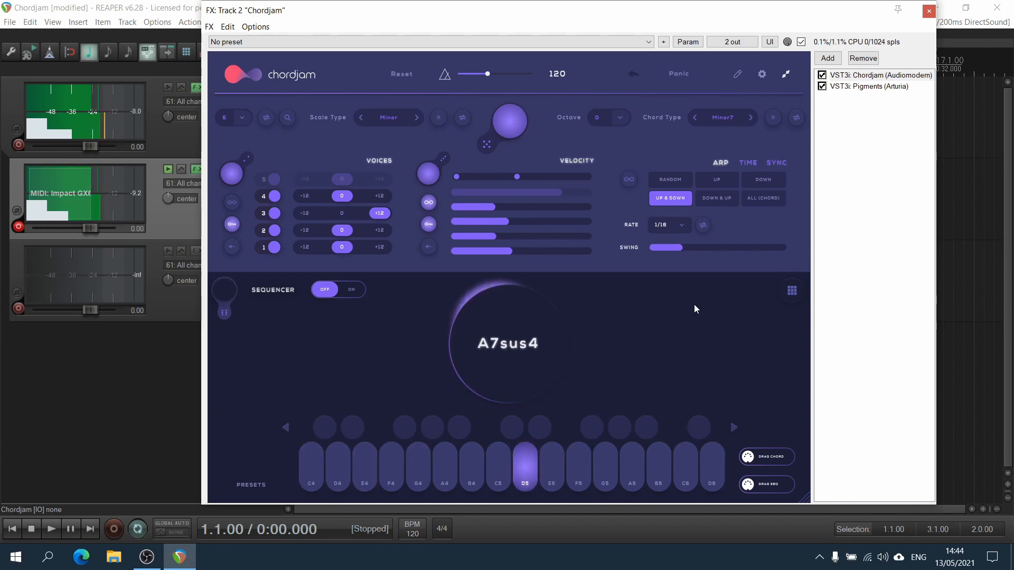
Randomize the arpeggio rate twice, landing on 1/2.
click(702, 226)
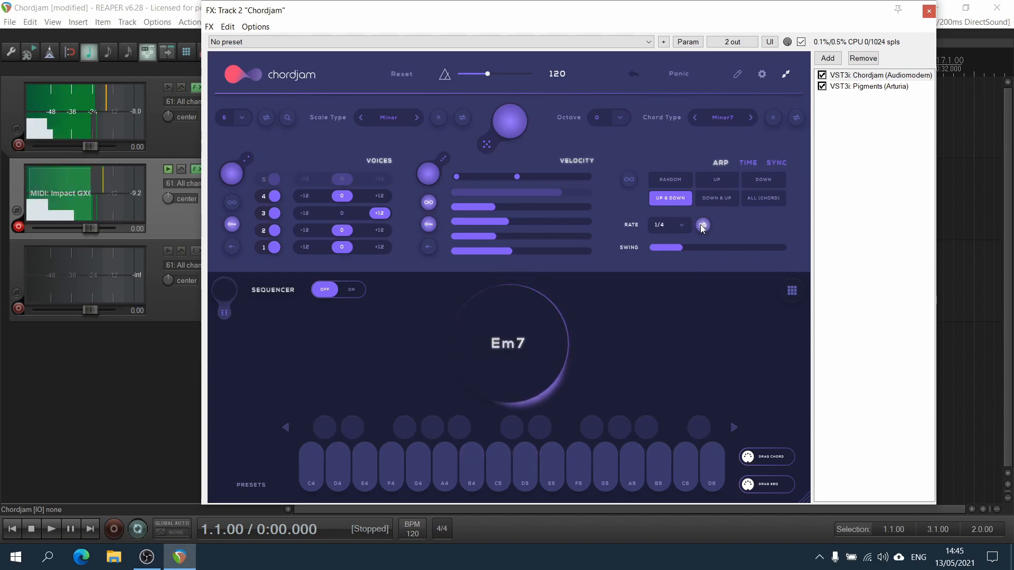
click(702, 226)
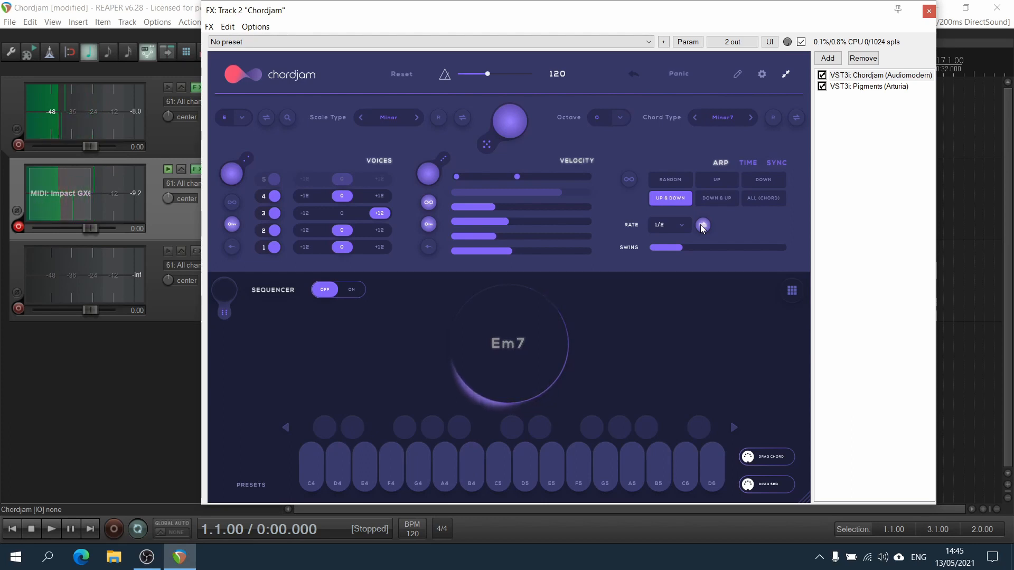
Open the sync settings and set the voice sync values to 1/4, 1/16, 1/32 and 1/2T.
click(747, 162)
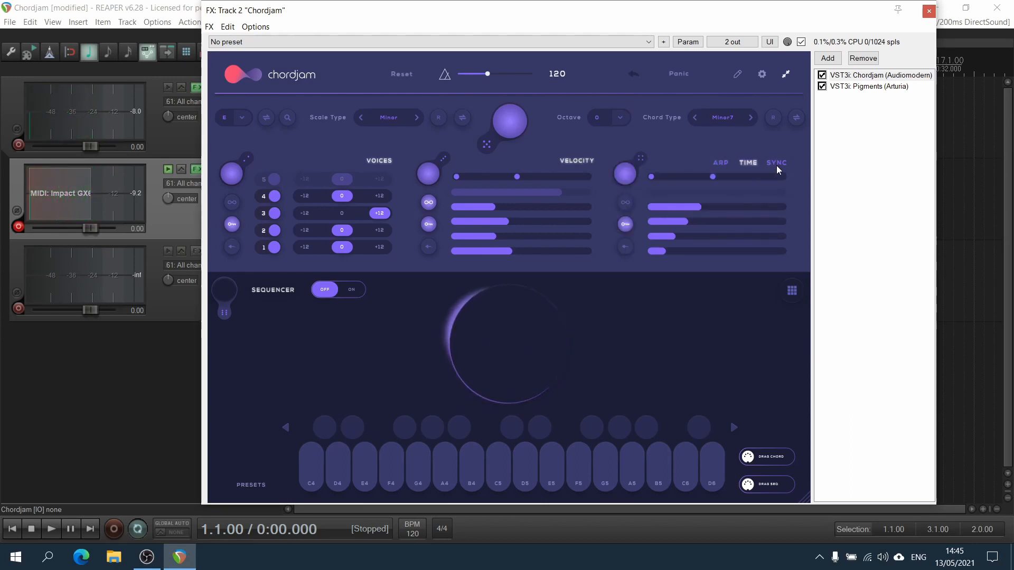
click(776, 166)
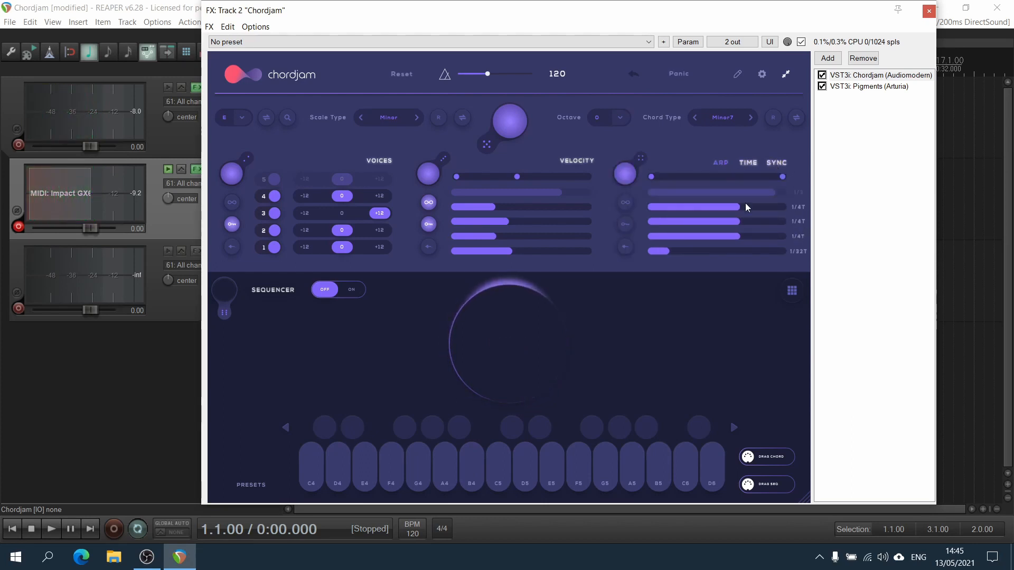
drag(760, 207, 675, 201)
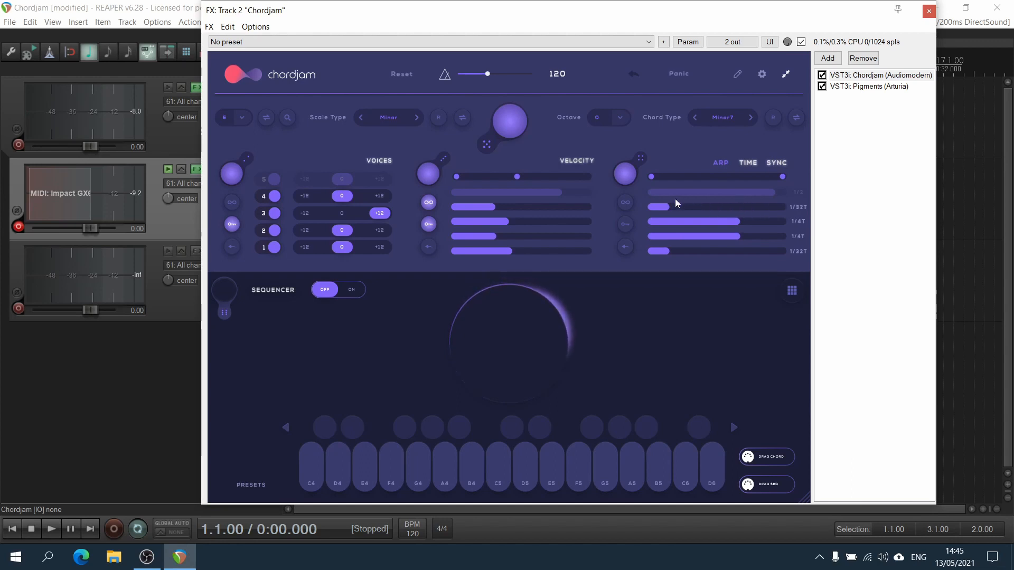
drag(769, 210, 727, 203)
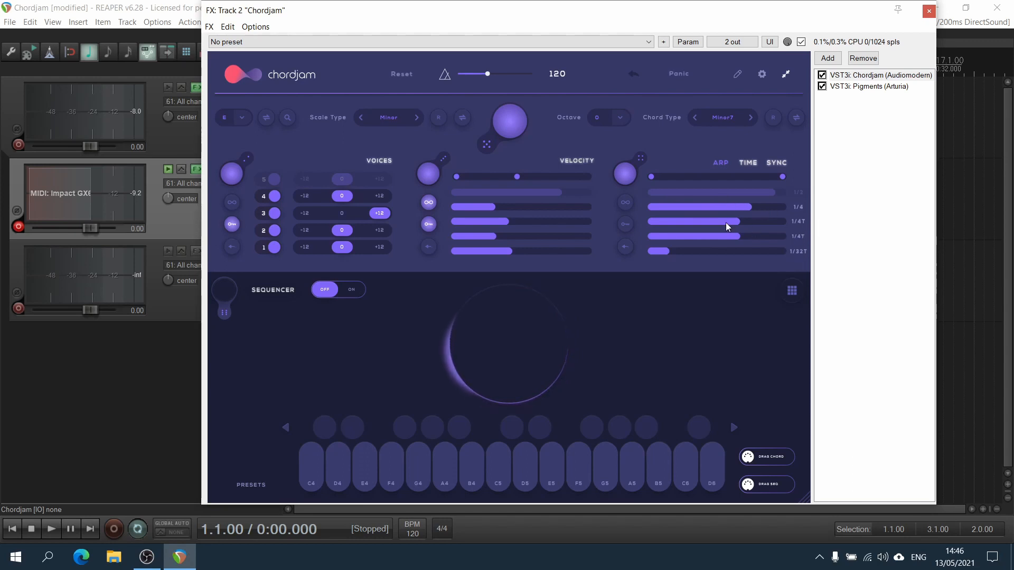
mouse_move(726, 227)
mouse_down()
mouse_move(708, 233)
mouse_move(731, 255)
mouse_up()
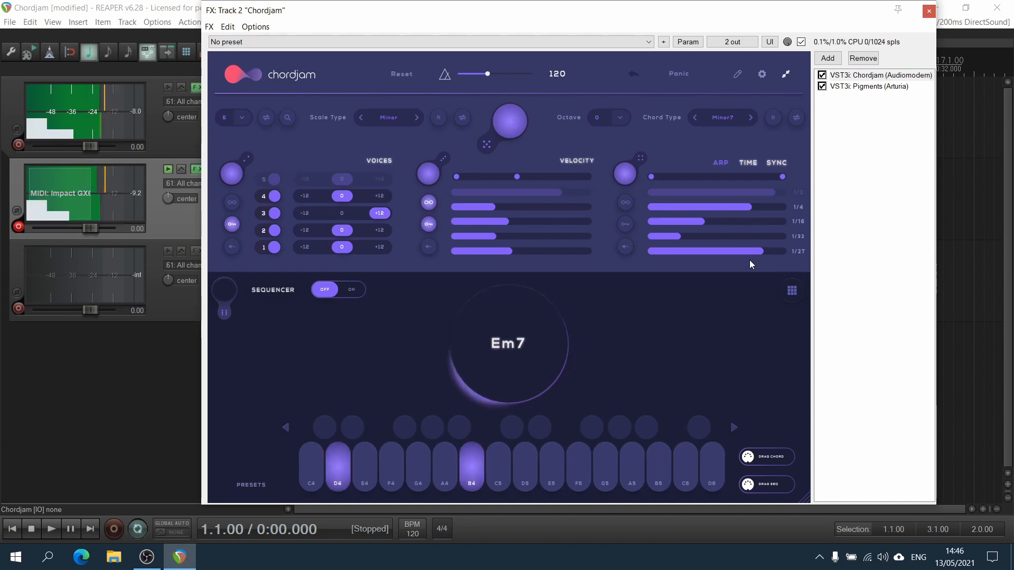
Switch off the voice sync option and turn the sequencer on.
click(774, 162)
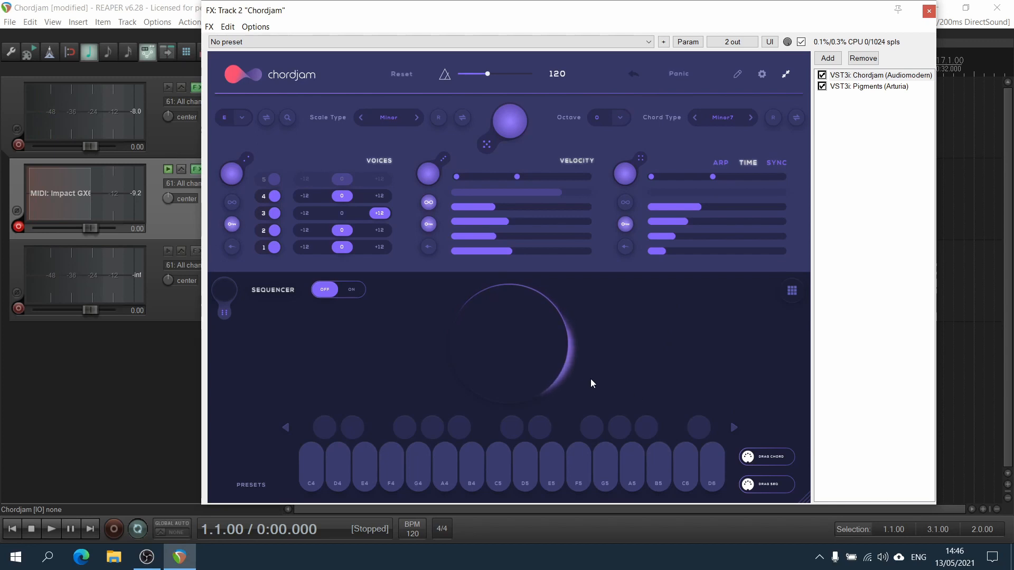
click(350, 295)
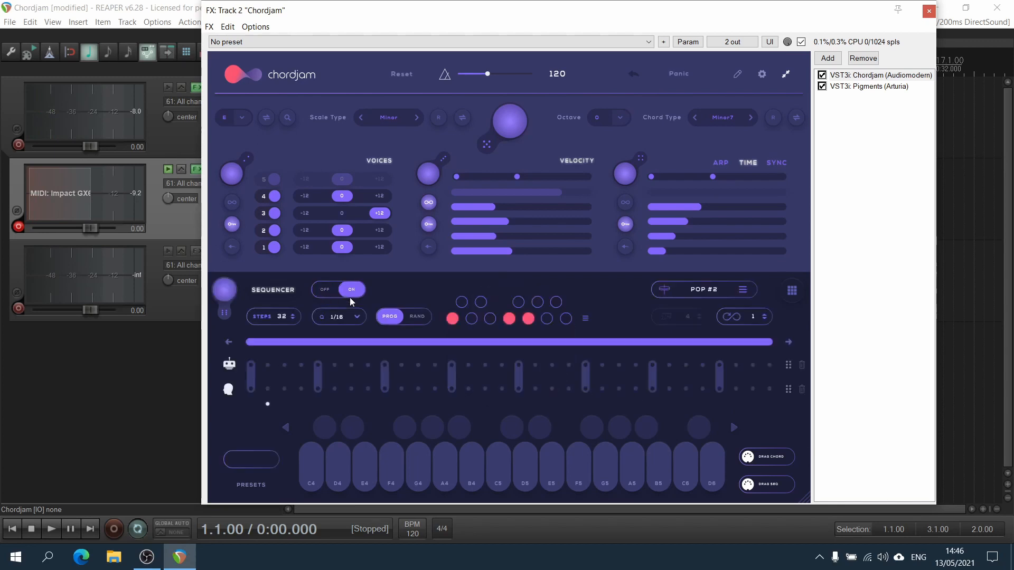
Audition the Em7 chord and add chord trigger steps at the 1st, 13th and 25th sequencer positions.
click(358, 425)
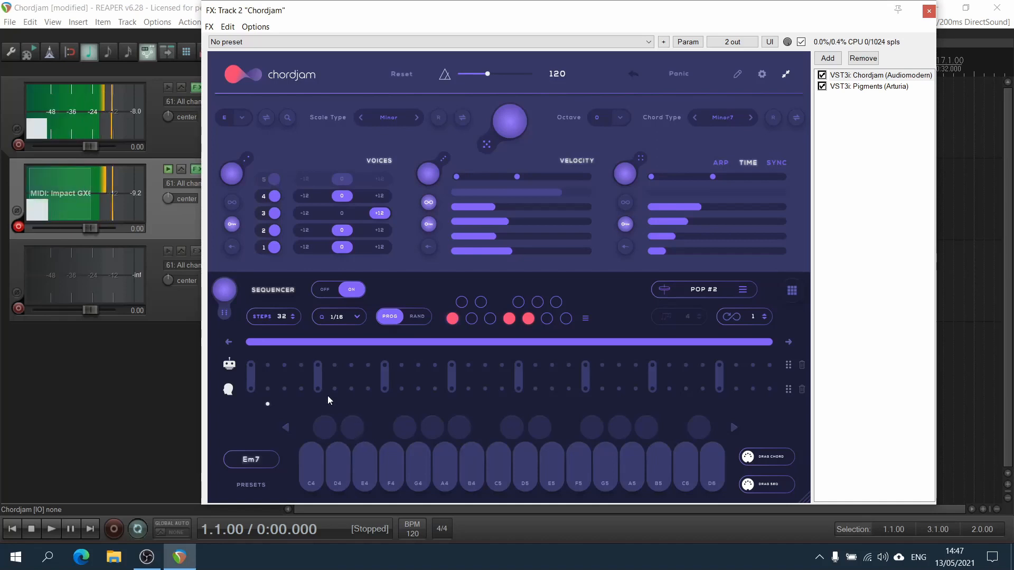
click(250, 389)
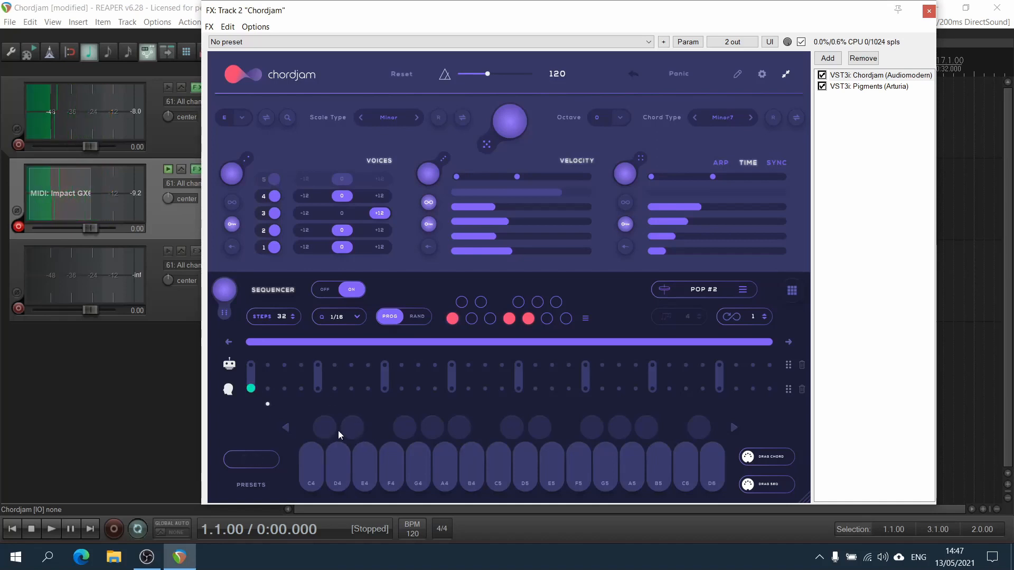
click(451, 389)
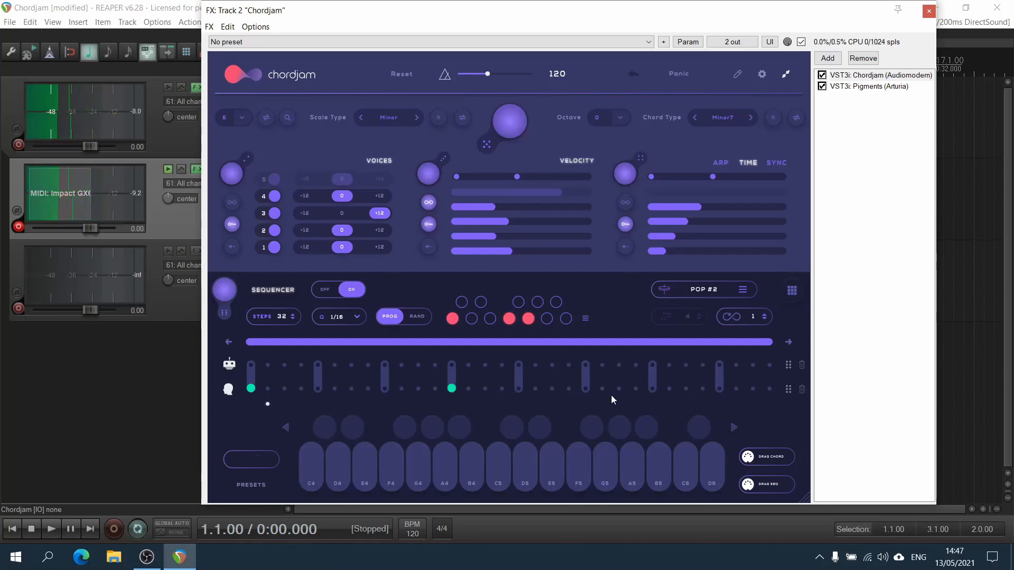
click(653, 388)
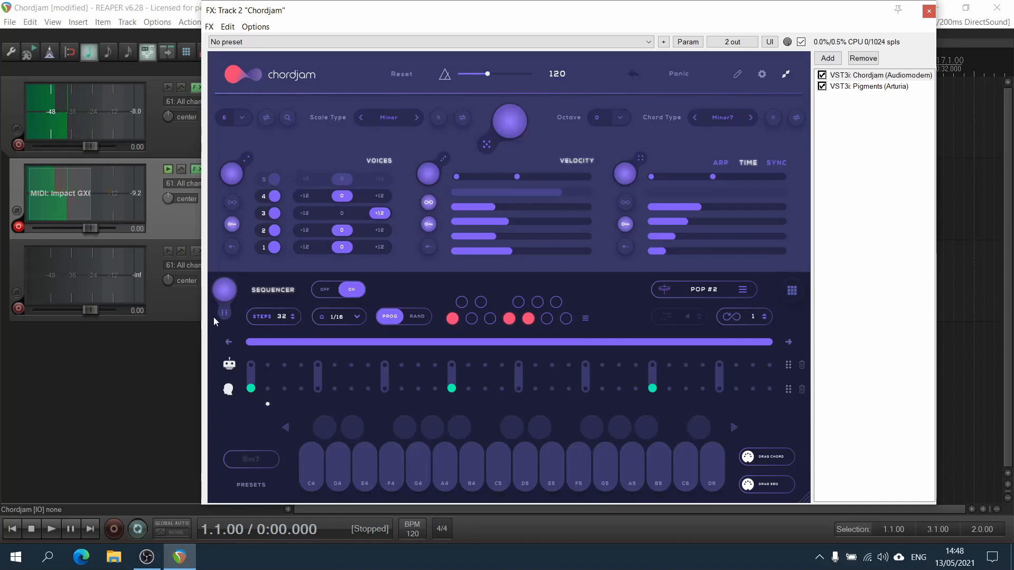
Play the sequenced chords to preview them and shorten the second chord's note length.
key(space)
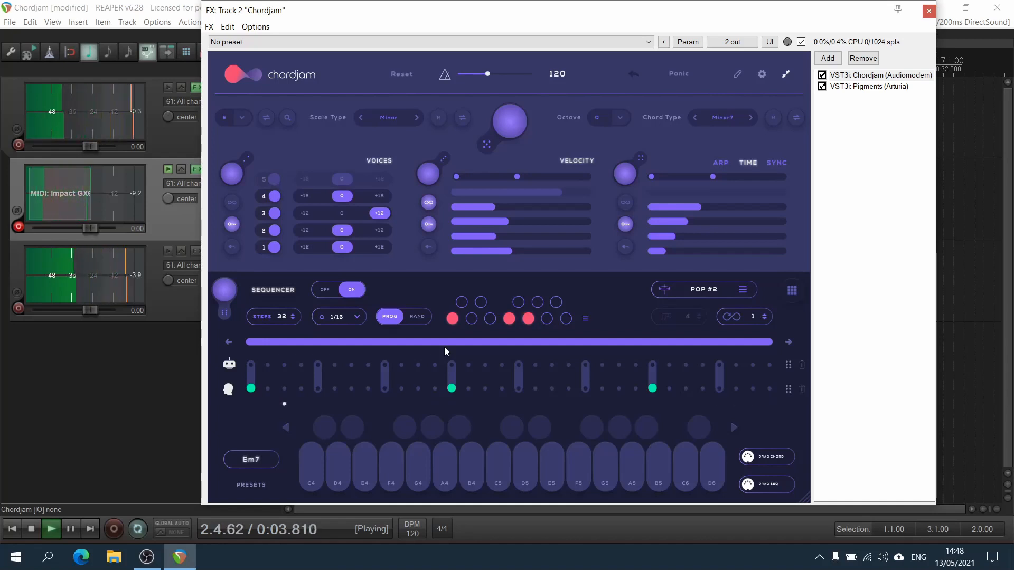
key(space)
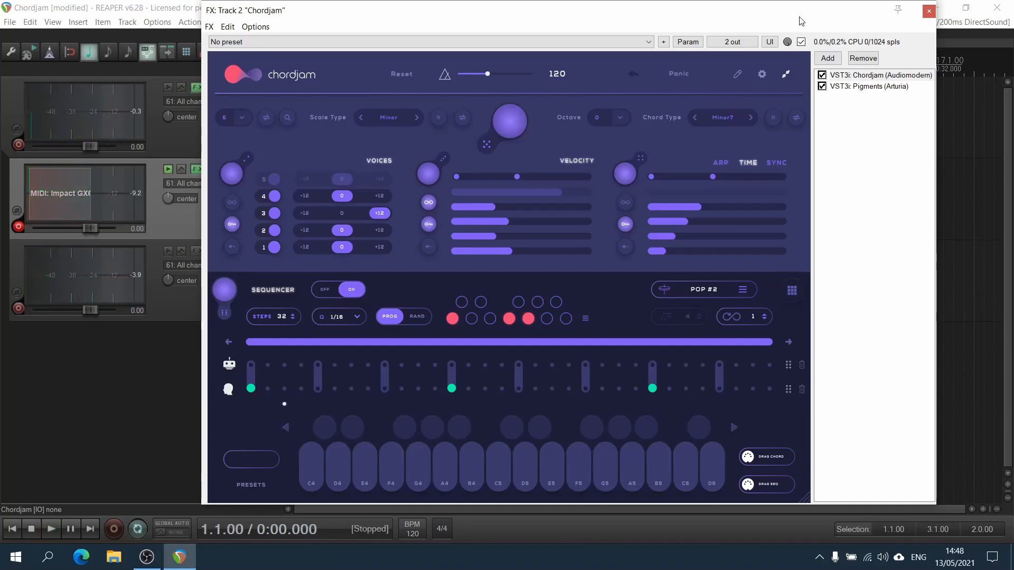
drag(756, 16, 796, 31)
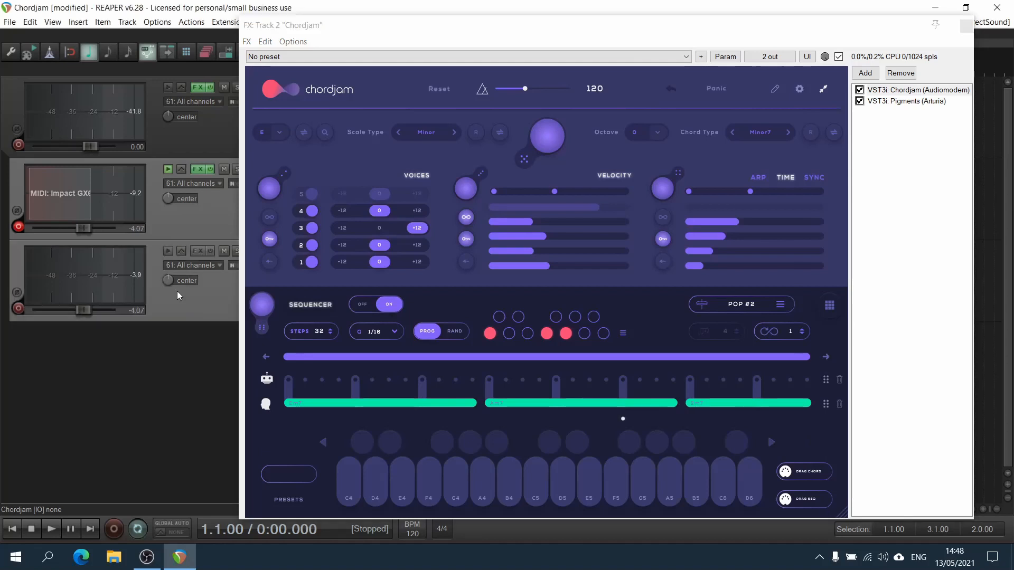
key(space)
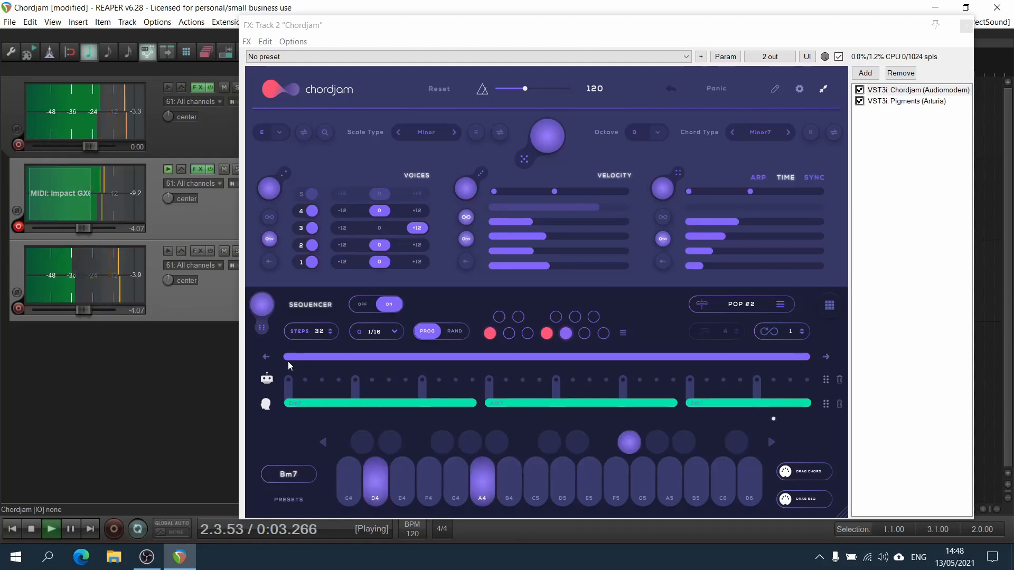
key(space)
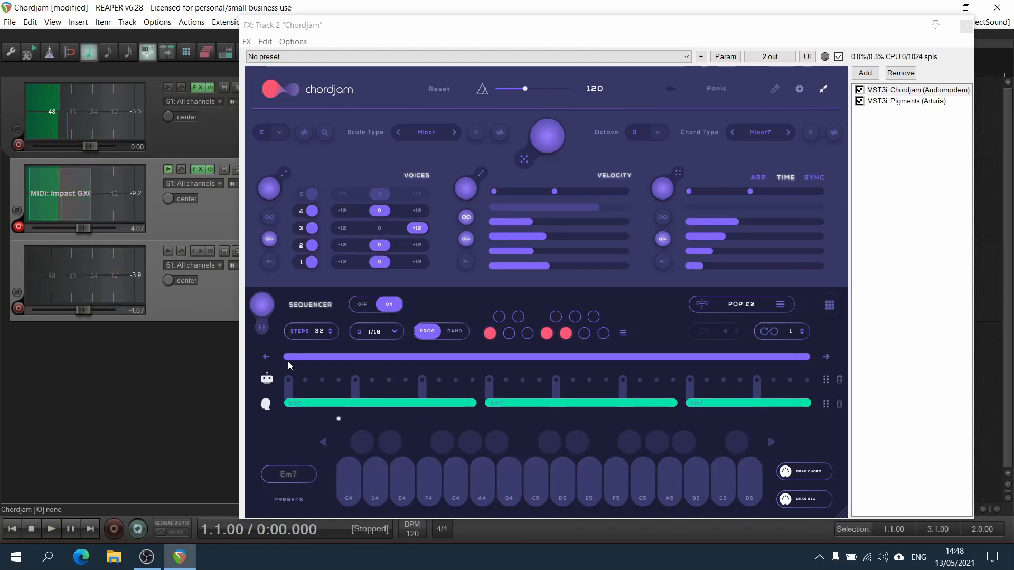
drag(475, 404, 402, 405)
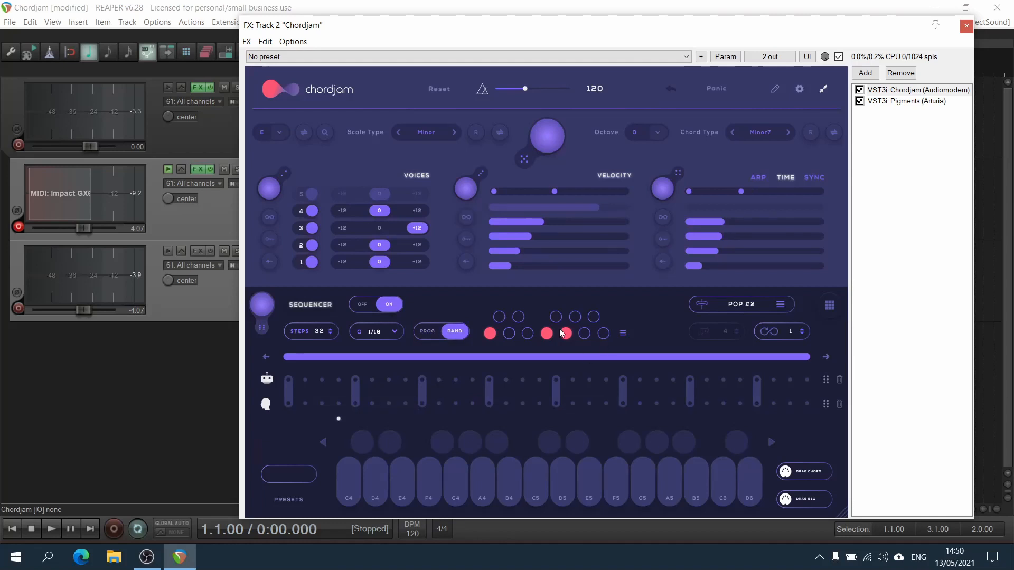
Open the chord progression presets and set the key to C and the scale type to Major.
click(624, 334)
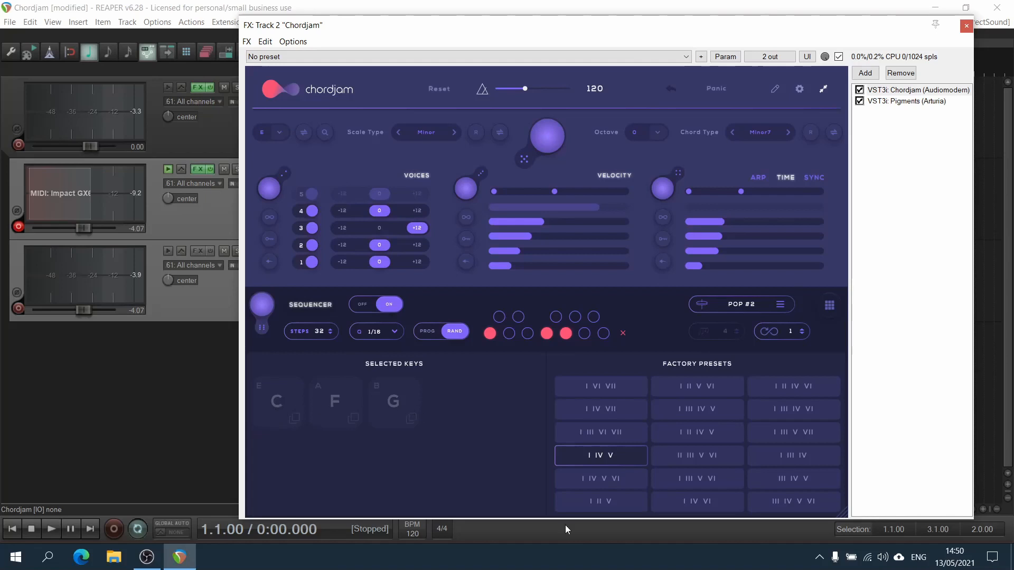
click(274, 129)
click(268, 153)
click(431, 132)
click(444, 158)
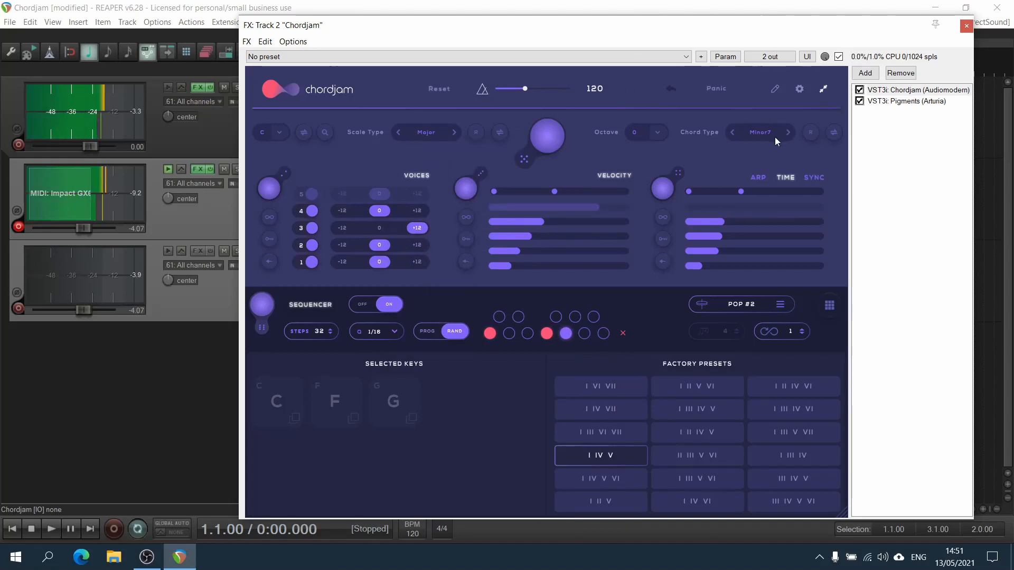
Set the chord type to Major Scale and try progression presets, ending on I III V VI.
click(761, 132)
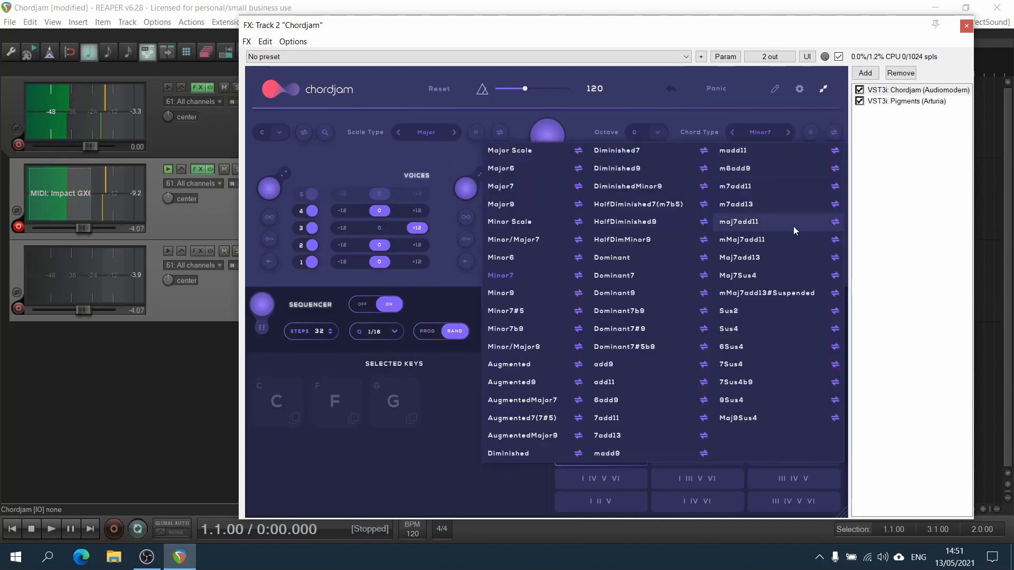
click(529, 151)
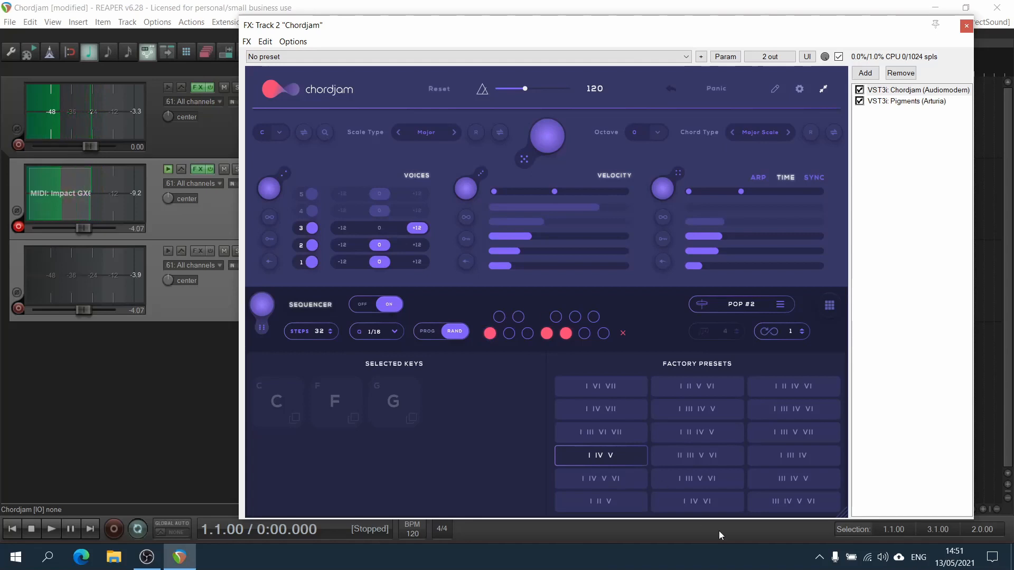
click(605, 442)
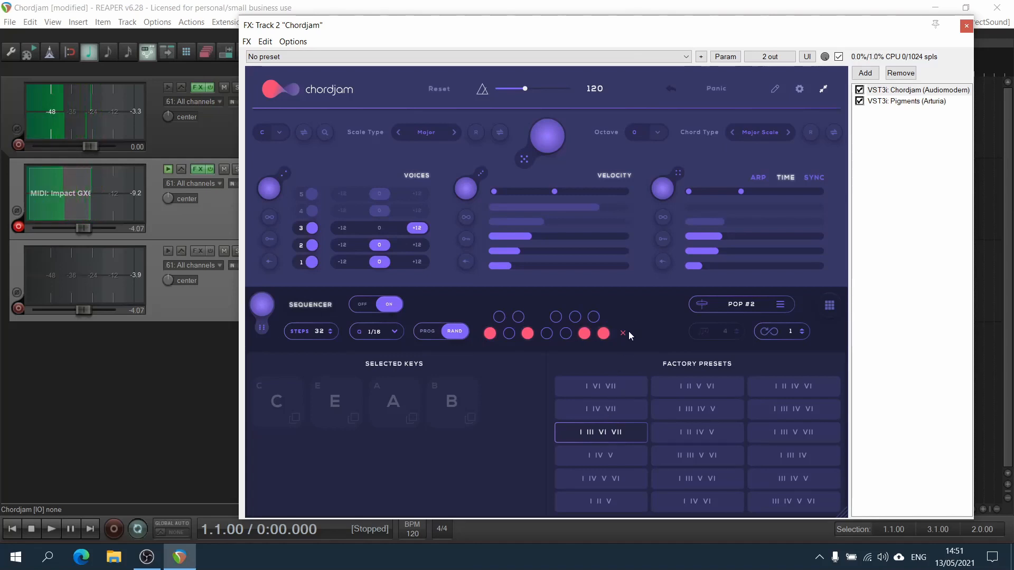
click(819, 432)
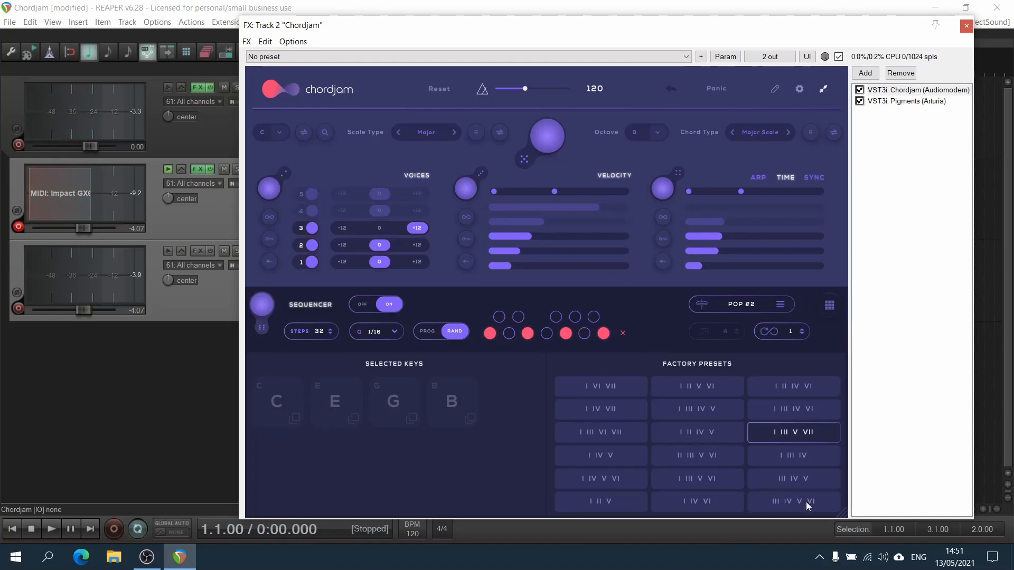
click(705, 477)
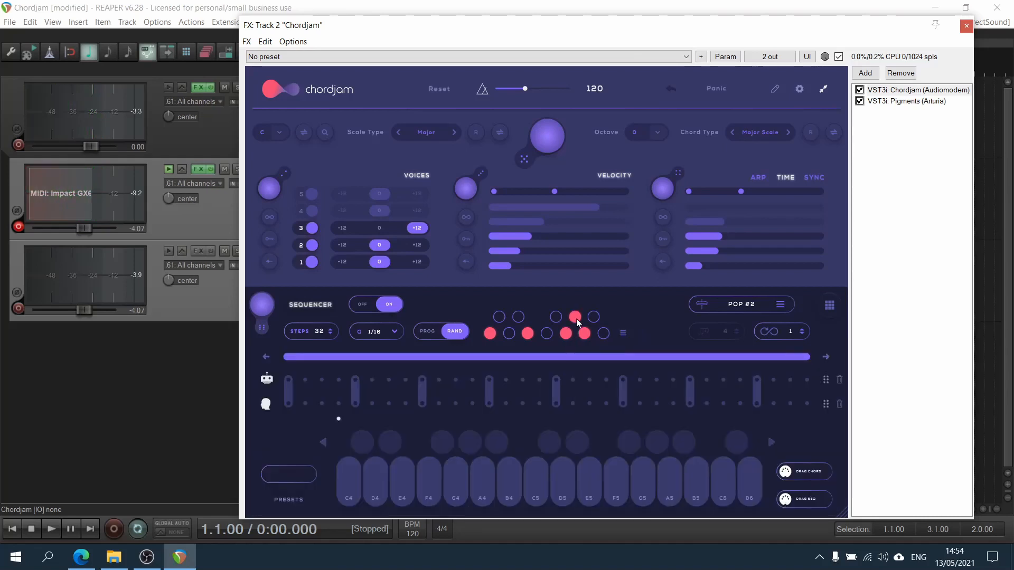
Toggle the progression's scale-degree buttons to change which chords the progression uses.
click(582, 334)
click(568, 334)
click(576, 317)
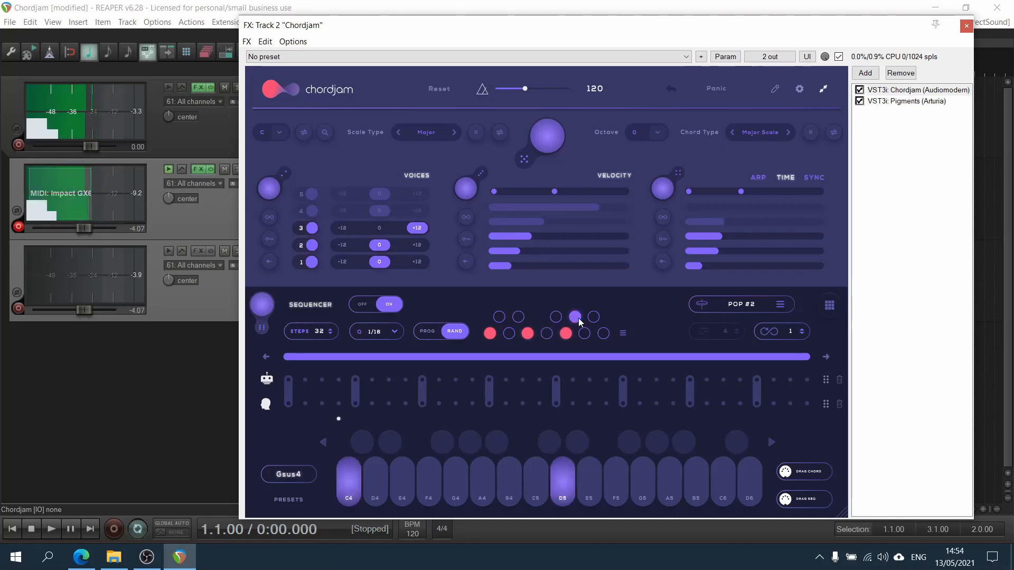
click(584, 333)
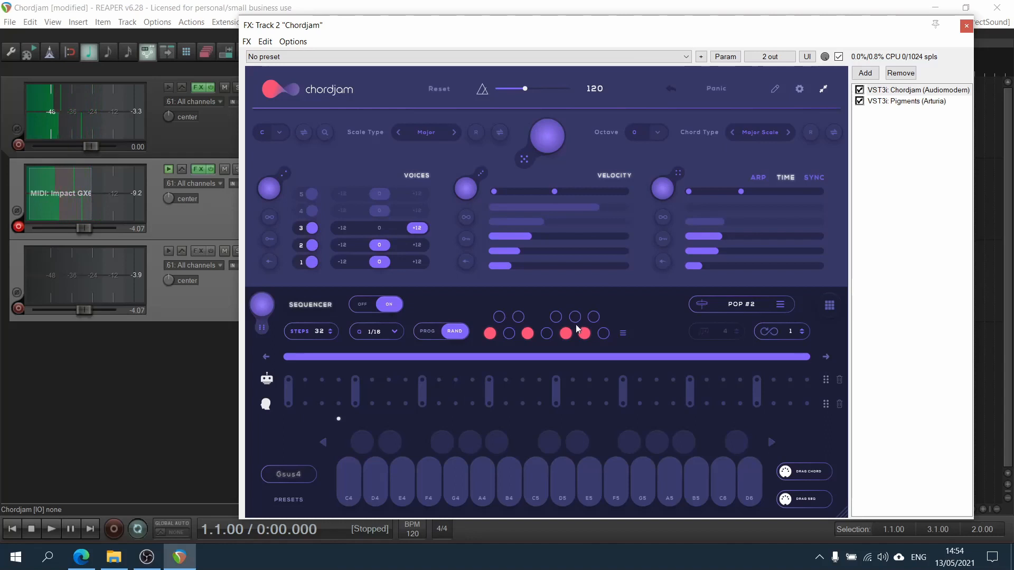
click(556, 317)
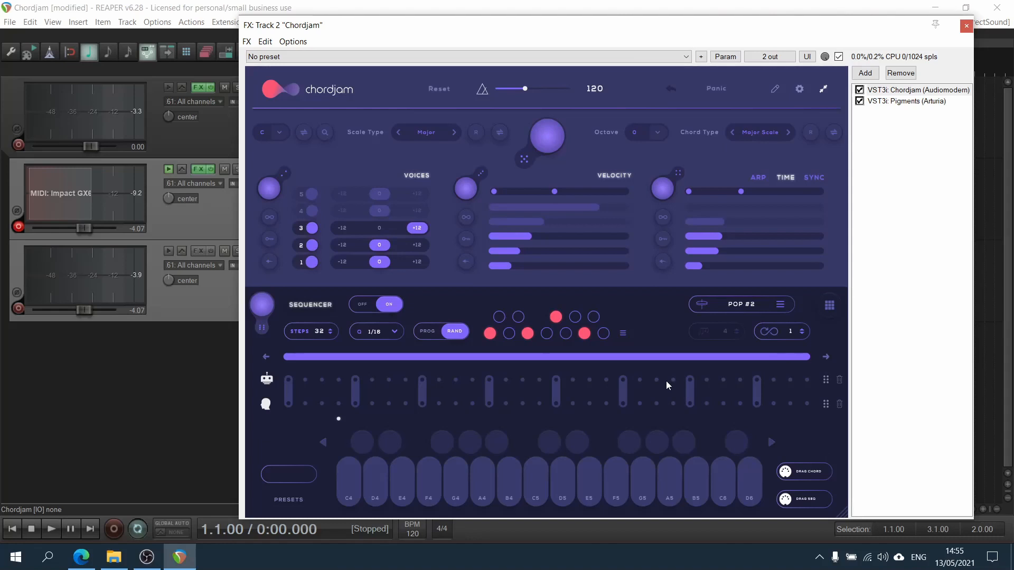
Load the INDIE sequencer pattern preset and close the pattern list.
click(746, 302)
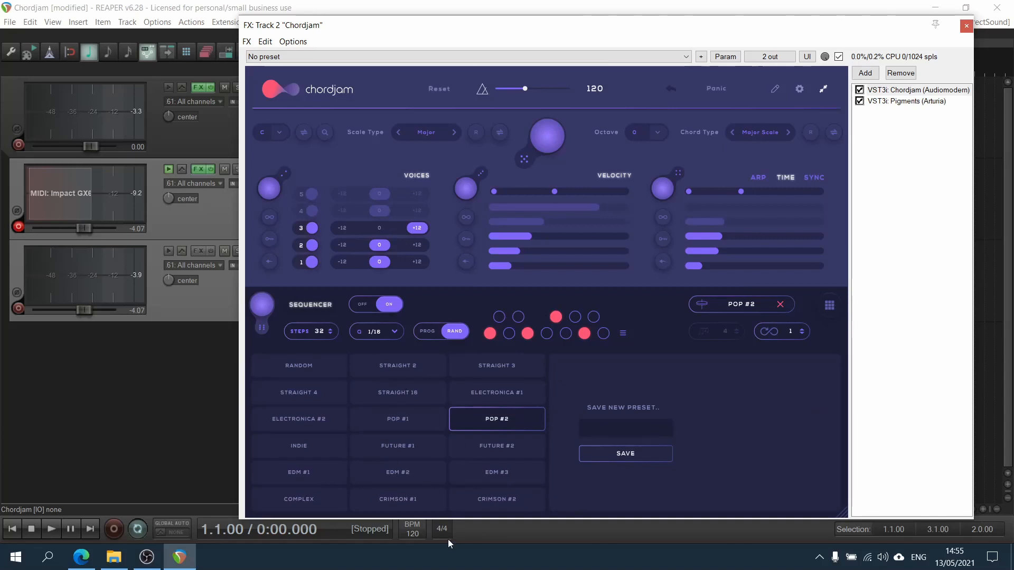
click(317, 453)
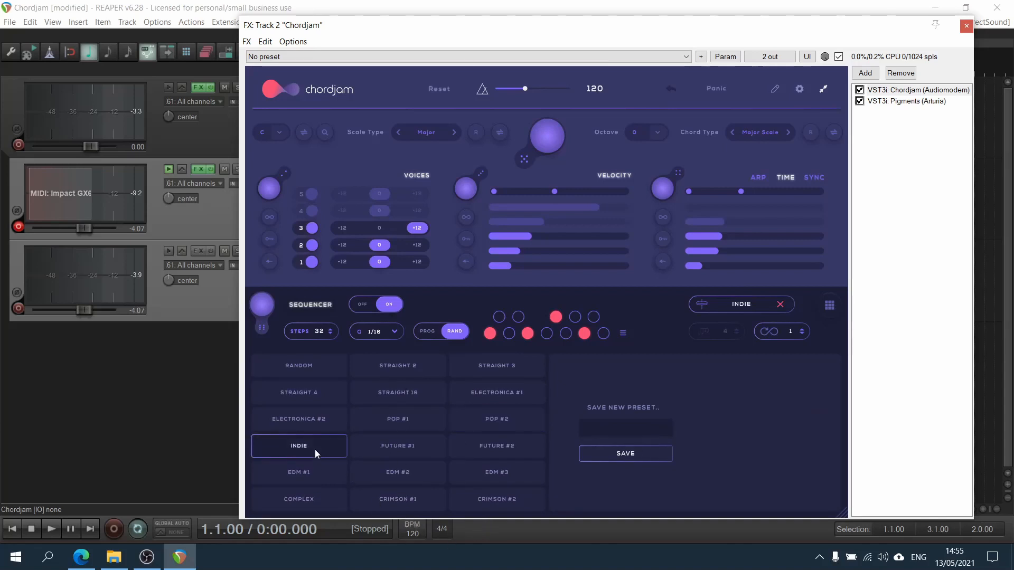
click(784, 307)
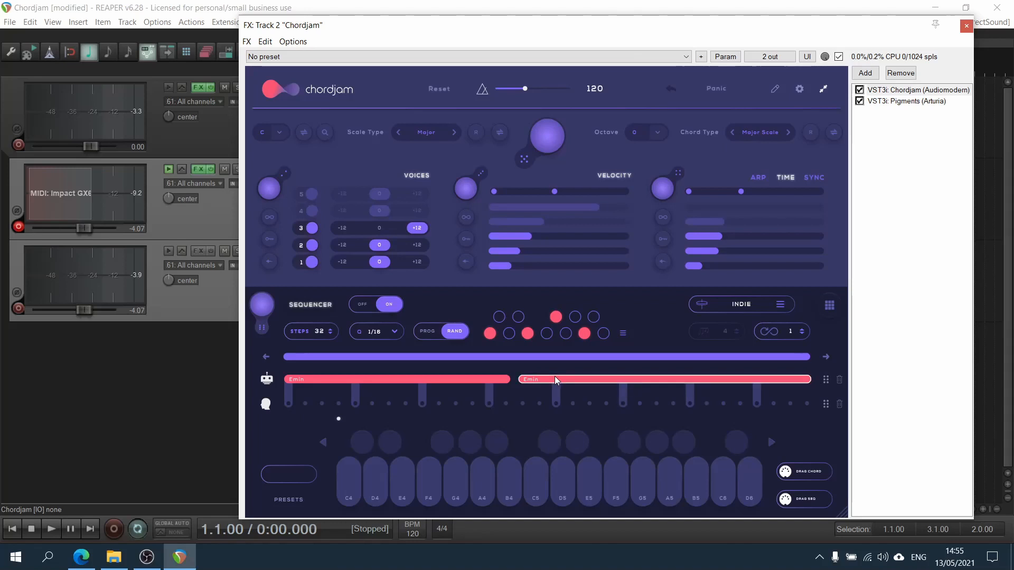
Randomize the chord progression twice and play the sequence to preview it.
click(460, 332)
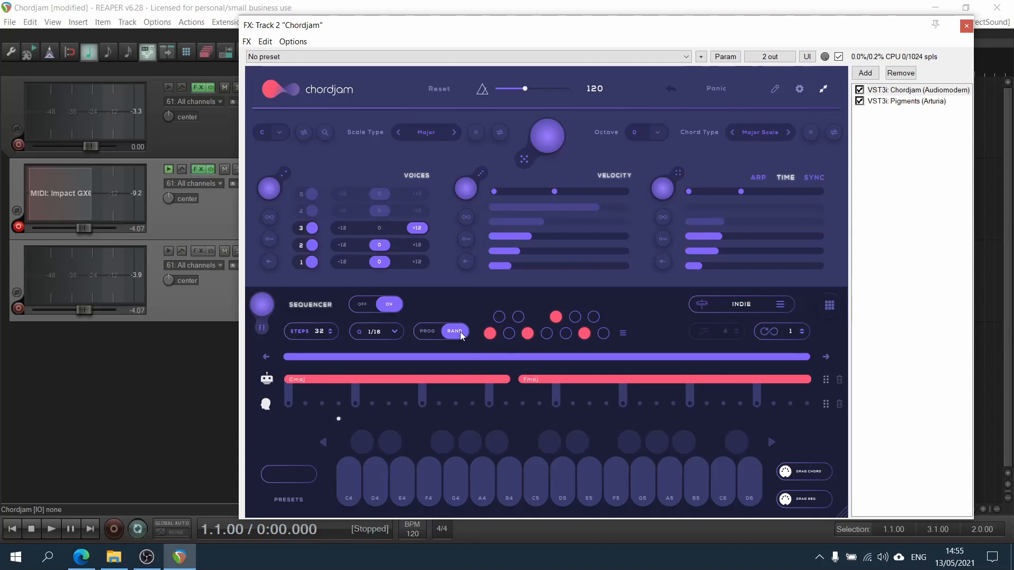
click(461, 331)
key(space)
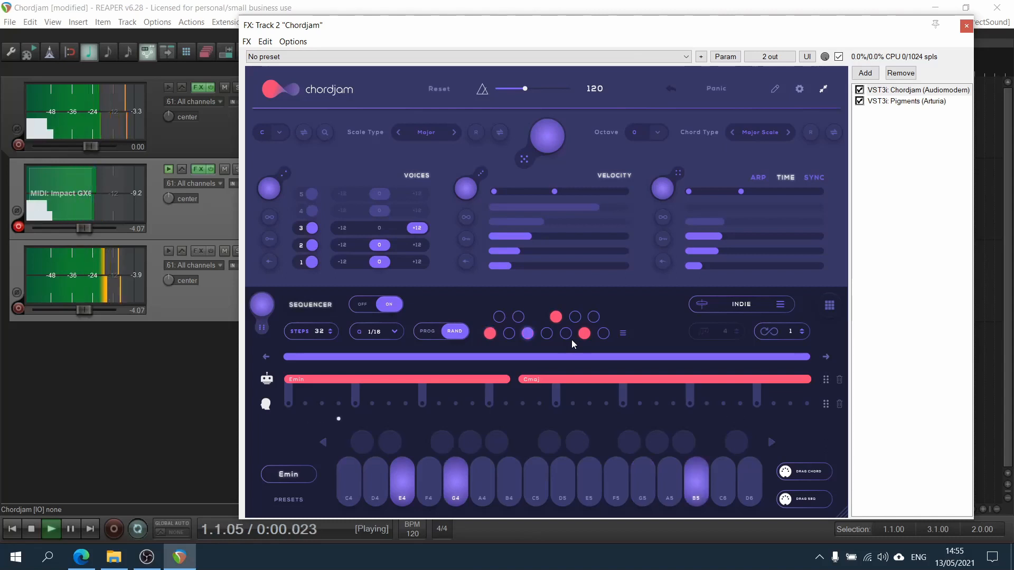
key(space)
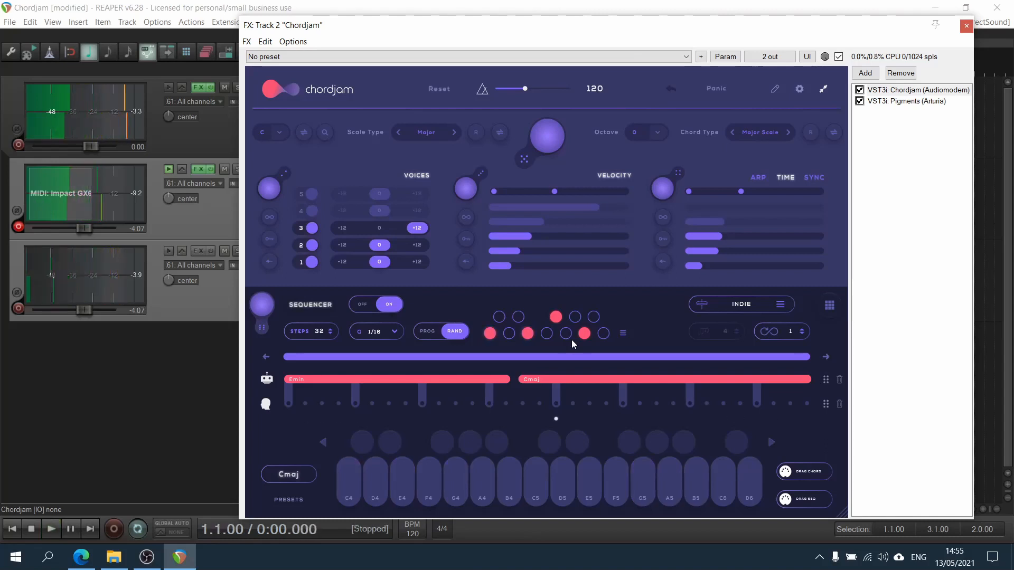
Set the chord type to Major7 and play the sequence to preview it.
click(763, 133)
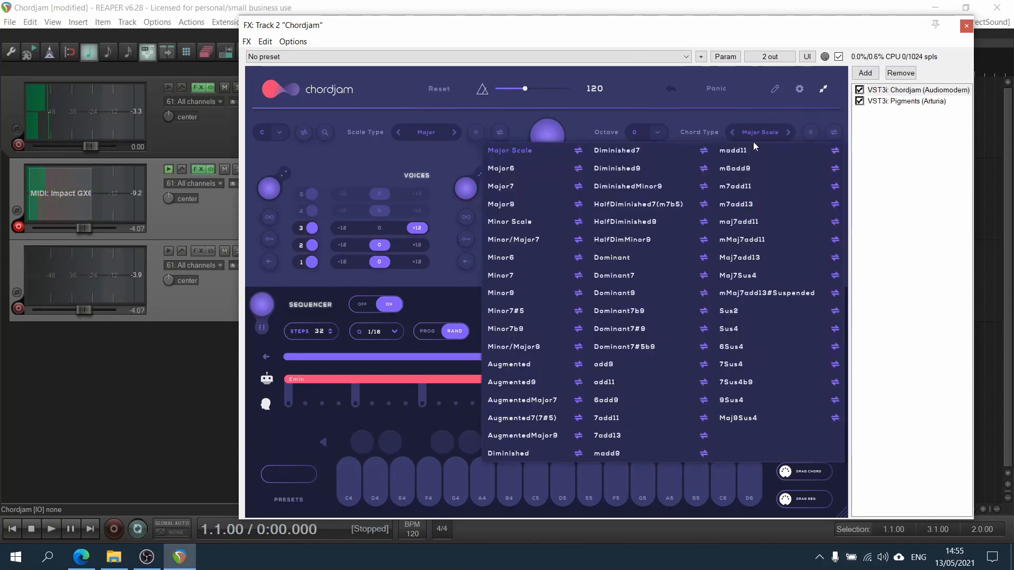
click(523, 188)
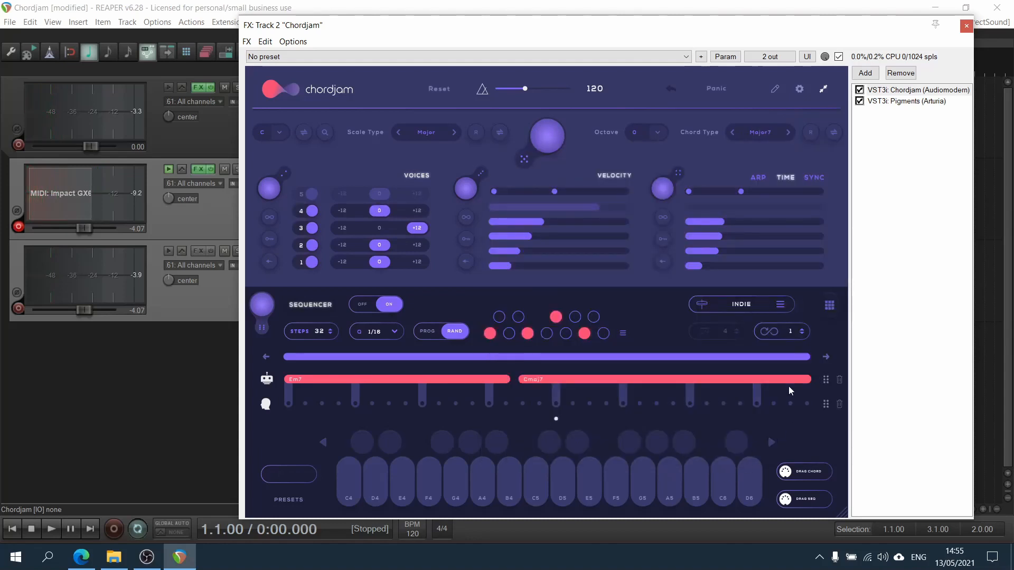
key(space)
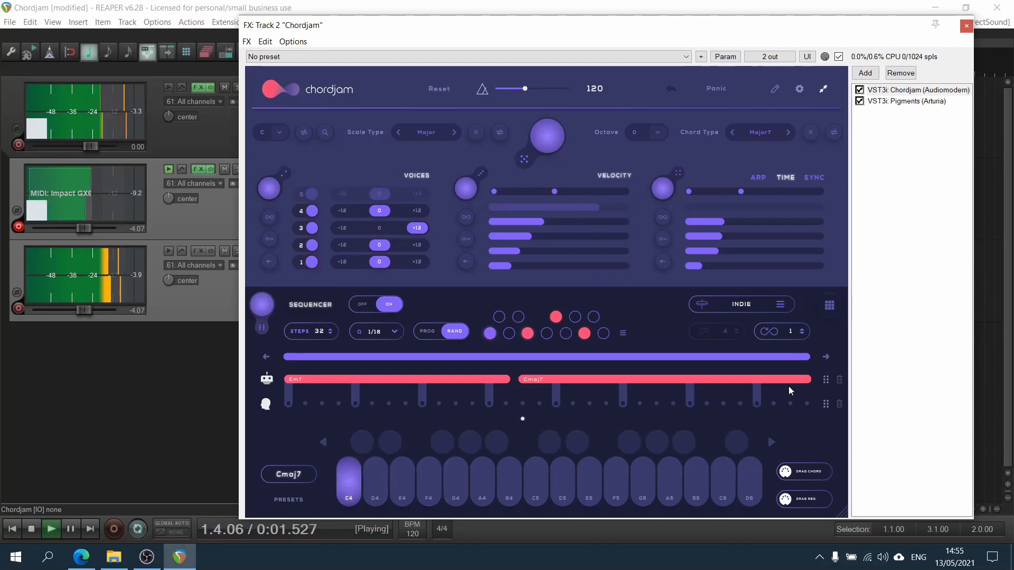
key(space)
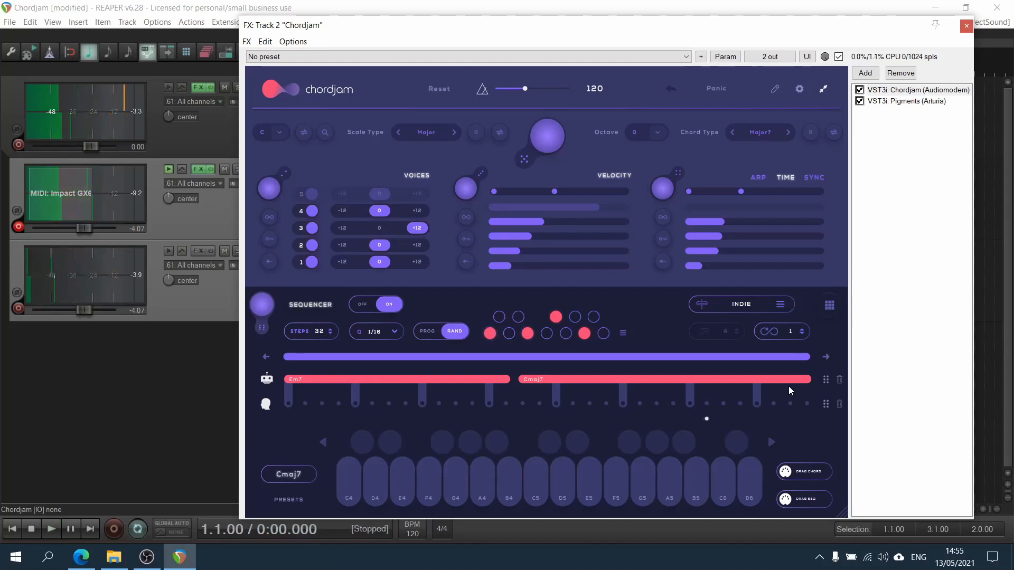
Set the octave to -12 and play the sequence to preview it.
click(658, 132)
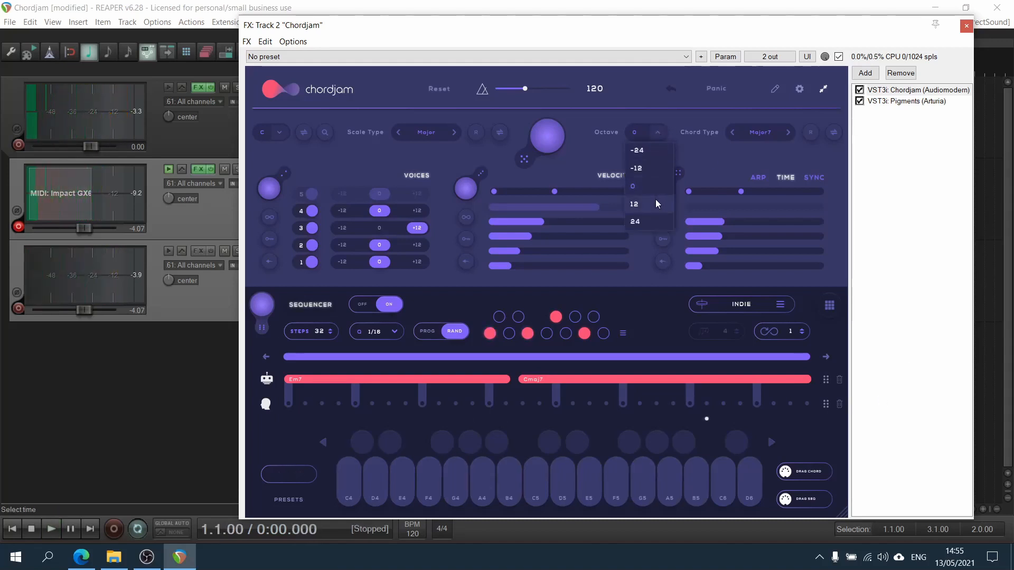
click(652, 170)
key(space)
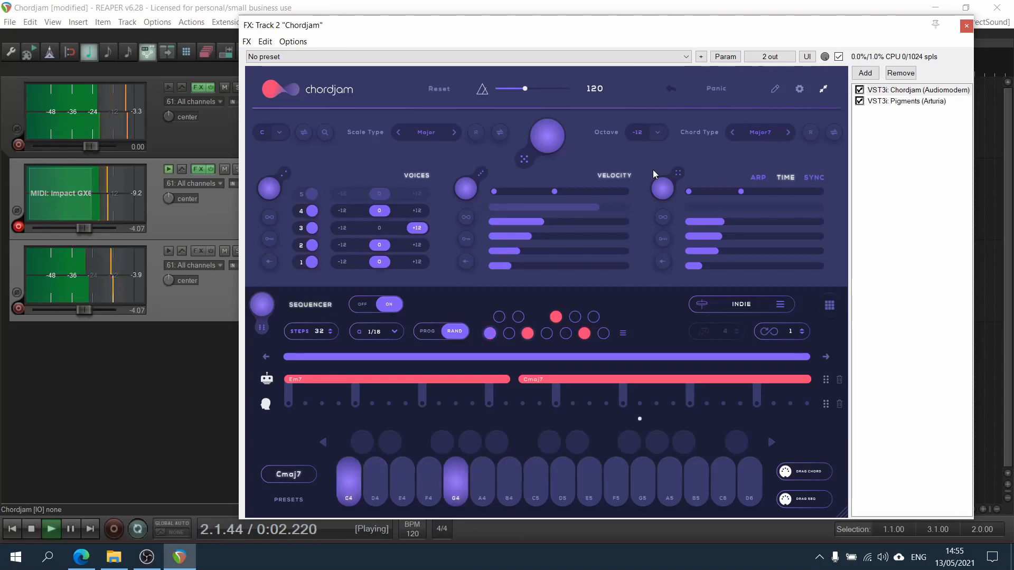
key(space)
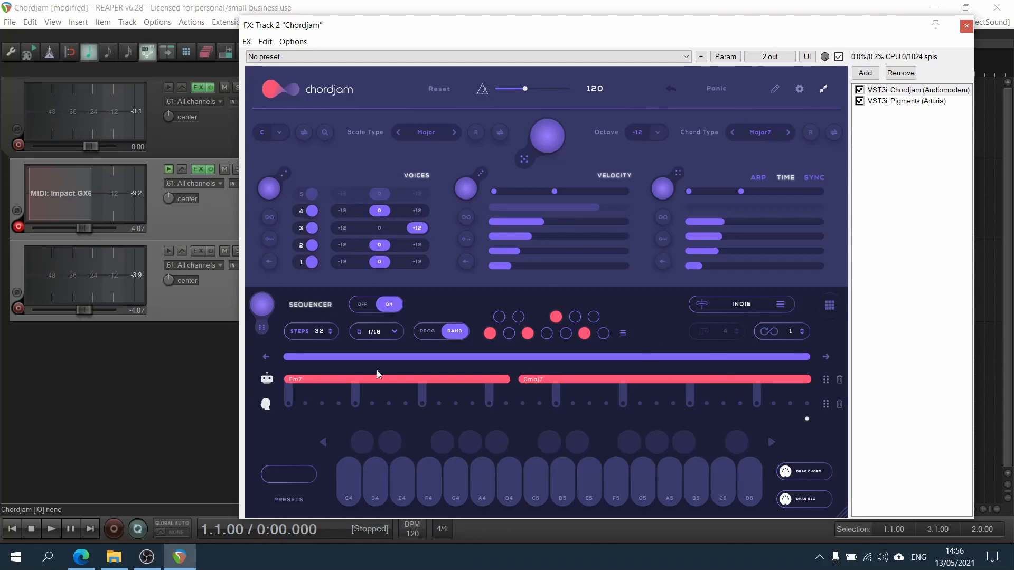
Draw a block at the start of the sequencer's lower lane, then delete it.
click(454, 379)
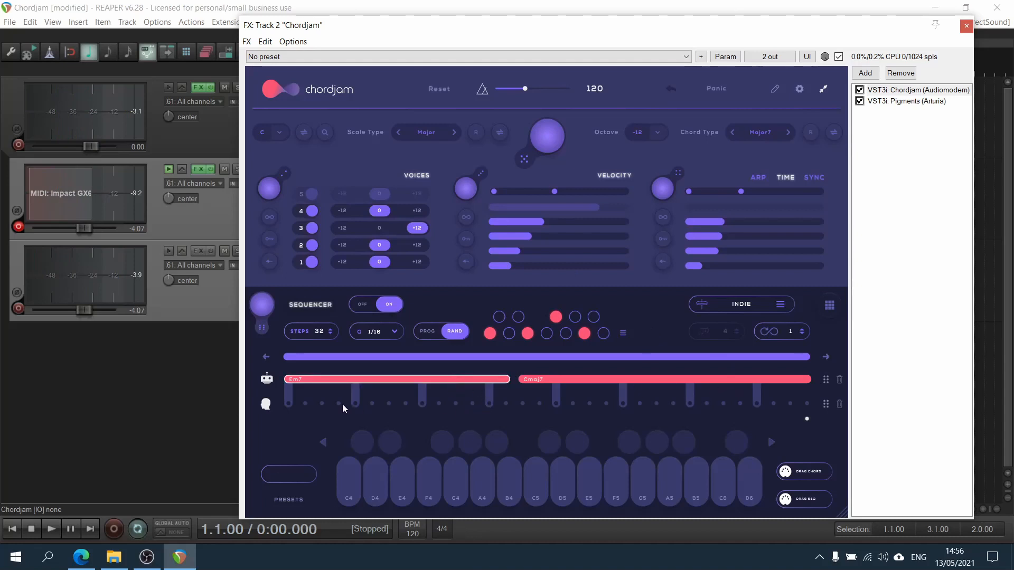
drag(288, 403, 363, 403)
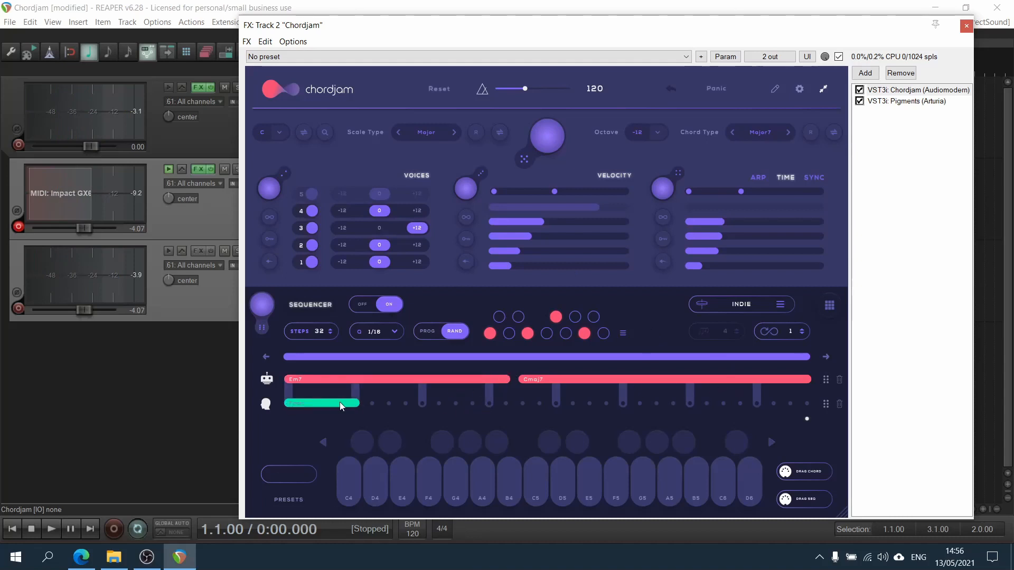
click(340, 403)
double_click(340, 403)
Set voice 3 of the Em7 chord to -12, then compare the voicings of the Cmaj7 and Em7 chords.
click(404, 379)
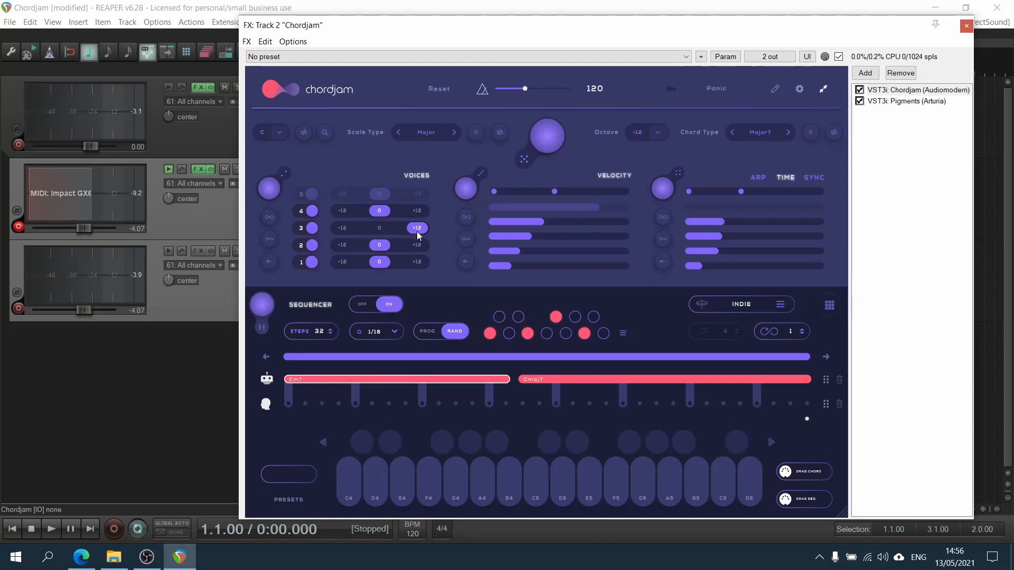
click(343, 228)
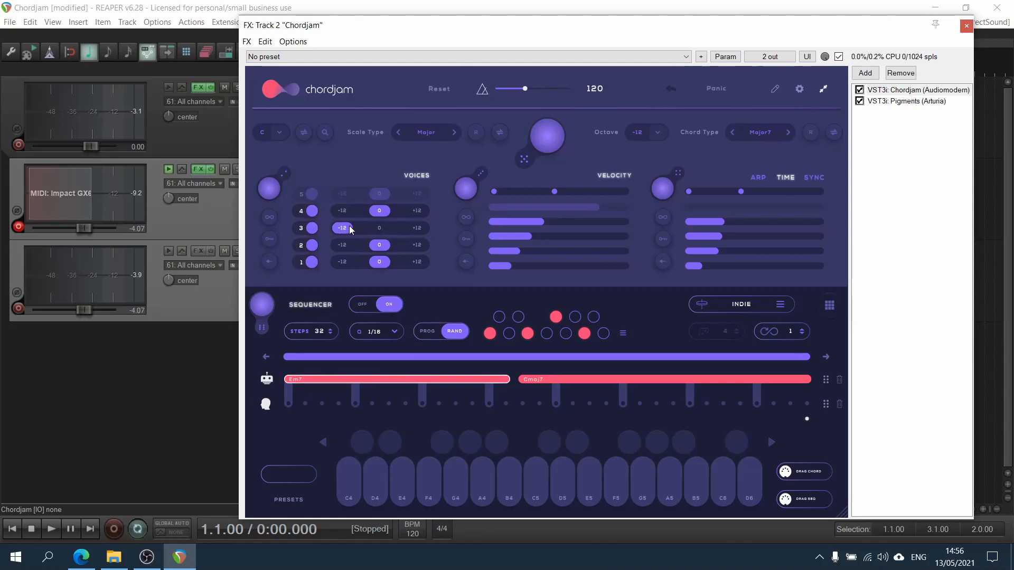
click(565, 380)
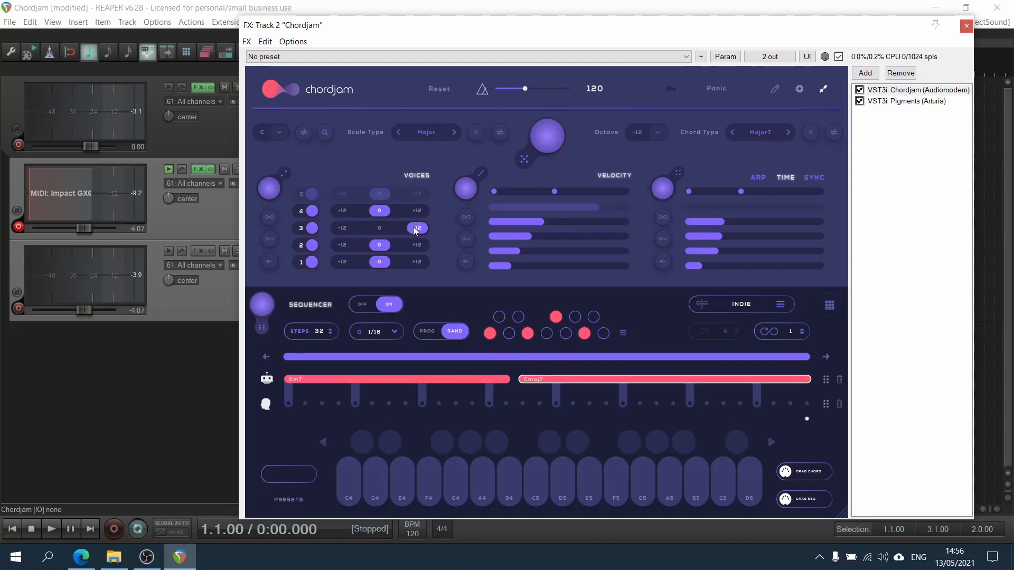
click(423, 379)
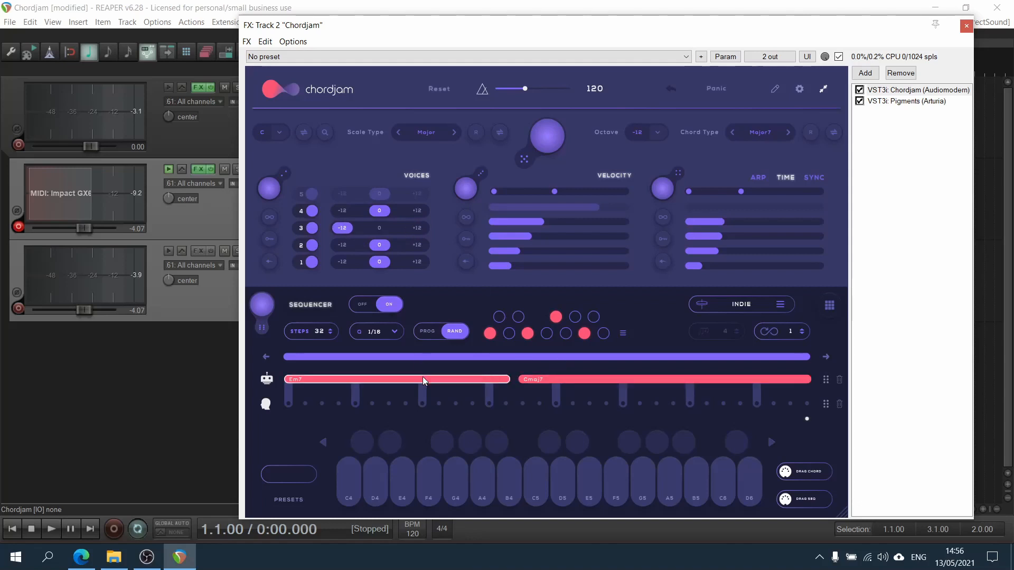
click(535, 379)
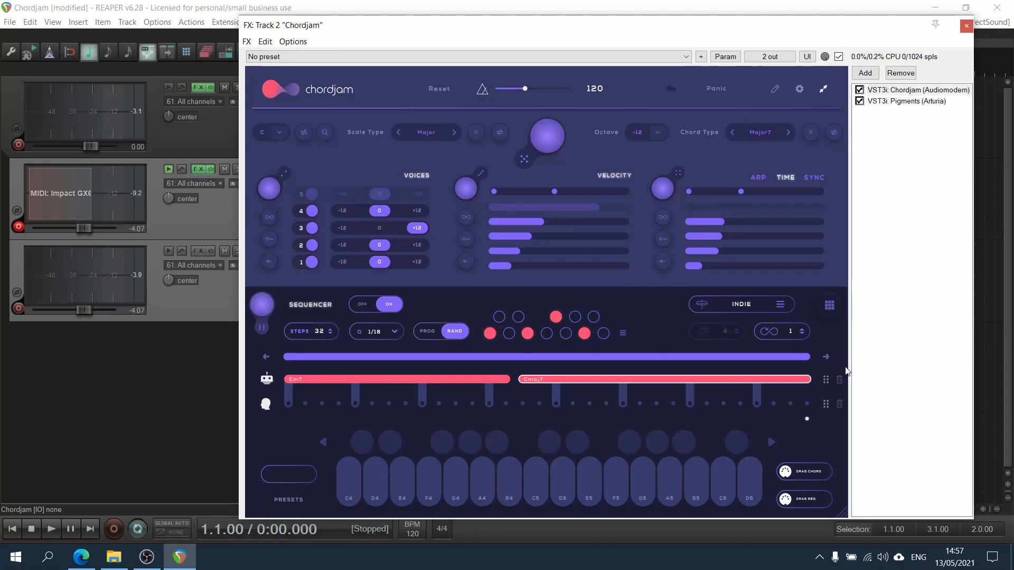
Shift the chord sequence two steps to the right, play it, then shift it back and stop.
click(826, 357)
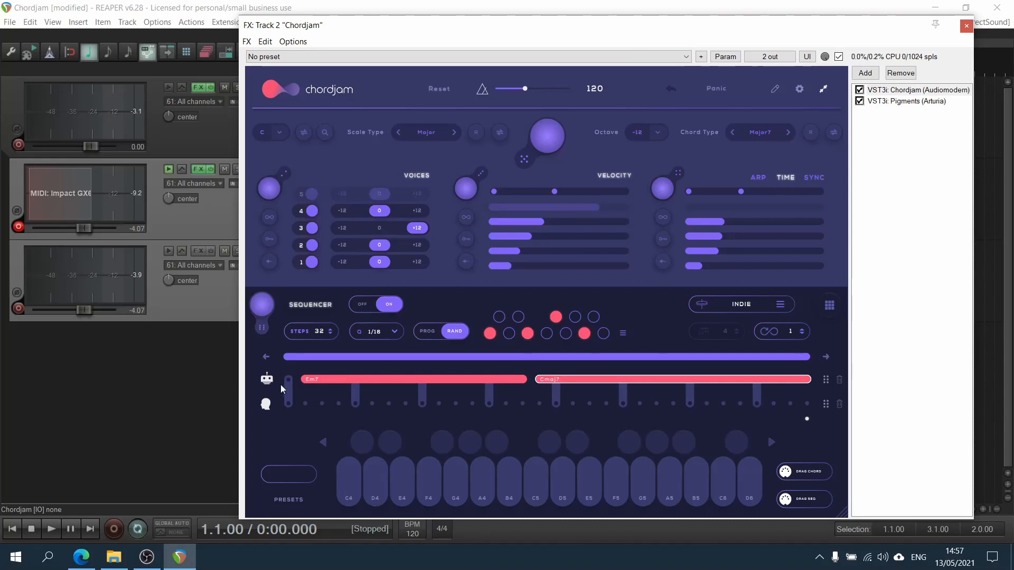
click(827, 357)
key(space)
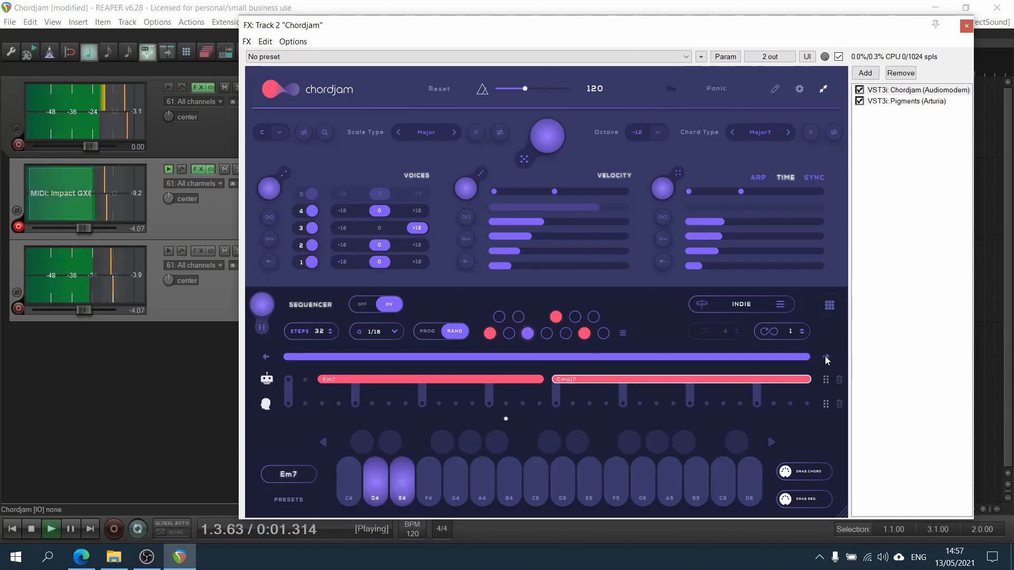
click(265, 357)
key(space)
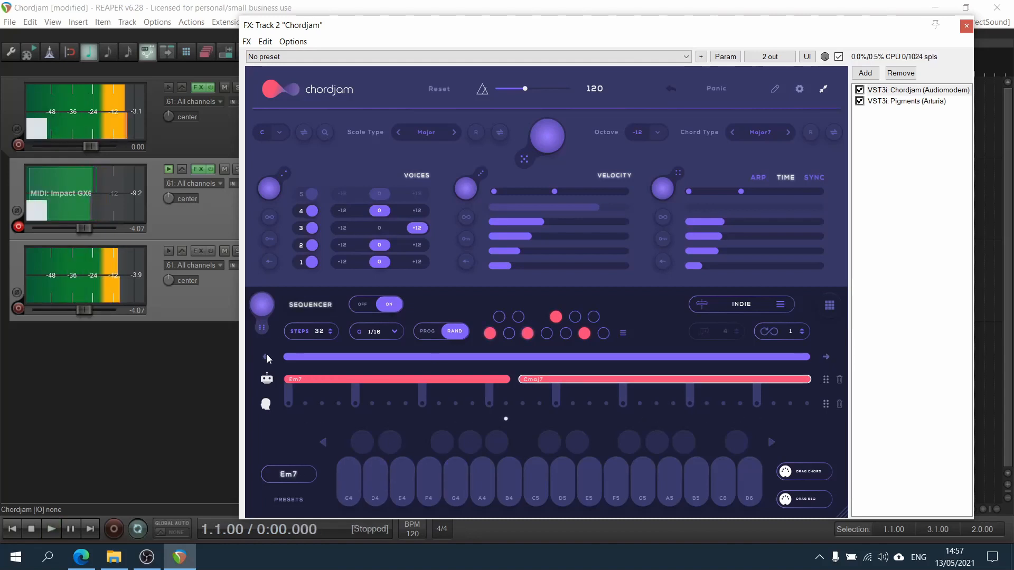
Lengthen the Em7 chord block by about two steps and play the sequence to preview it.
click(488, 379)
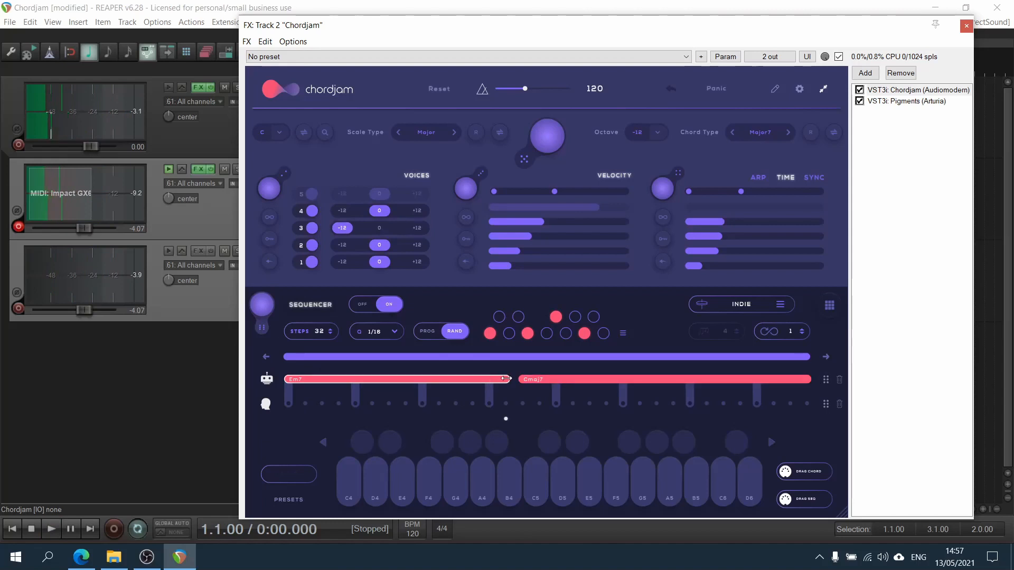
drag(506, 379, 542, 379)
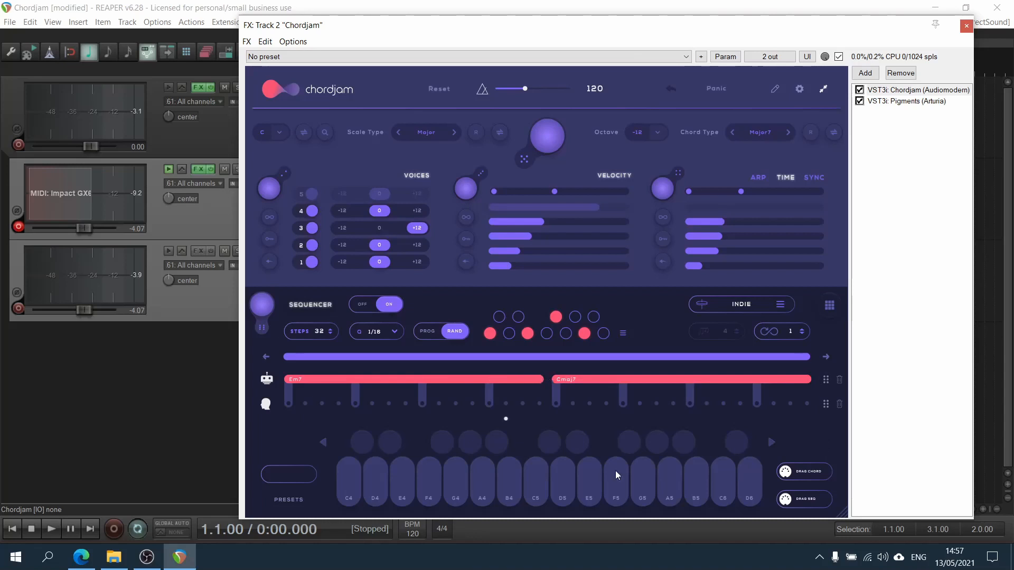
key(space)
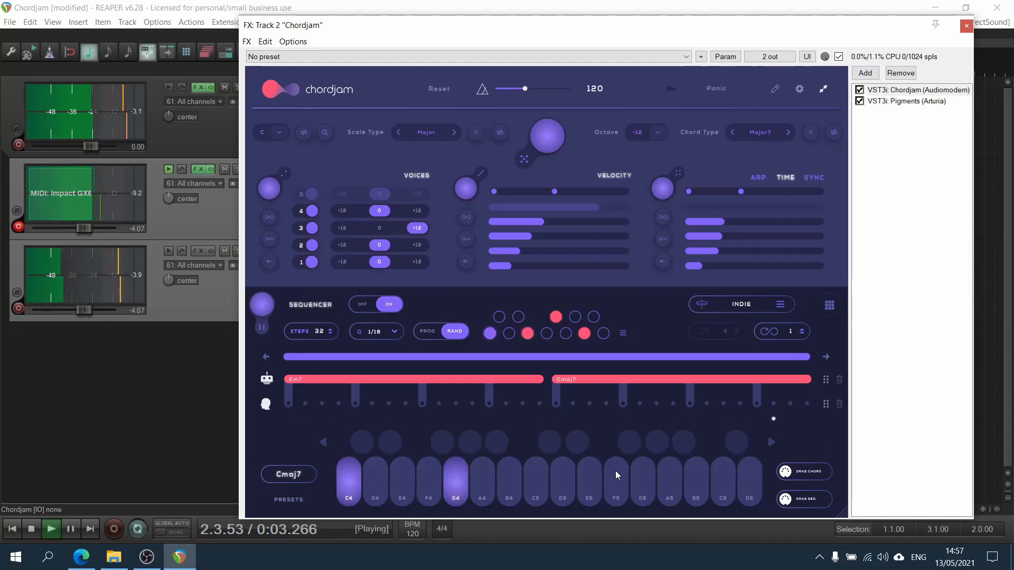
key(space)
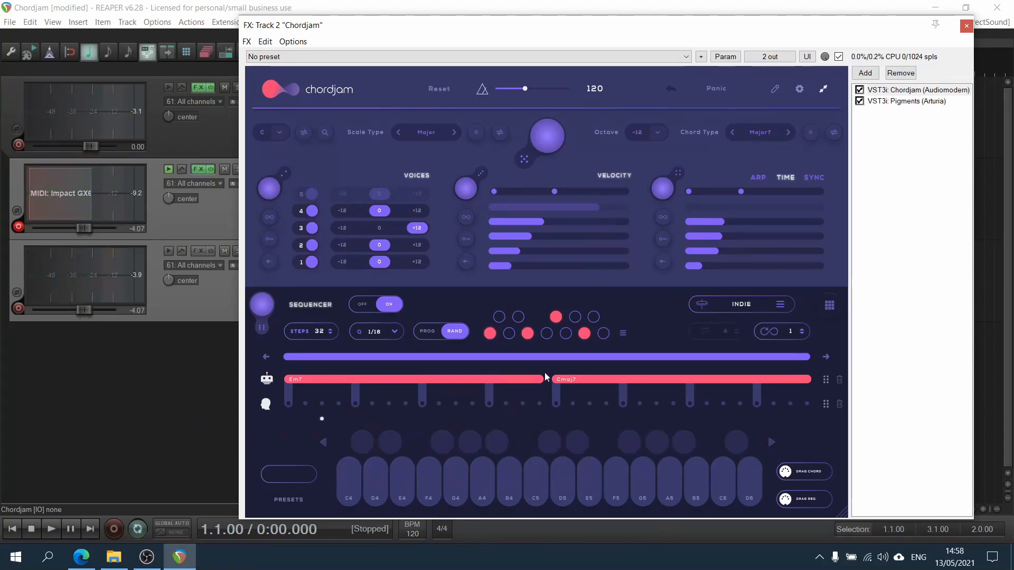
Shorten the Cmaj7 block by moving its start about eight steps later.
drag(554, 379, 686, 382)
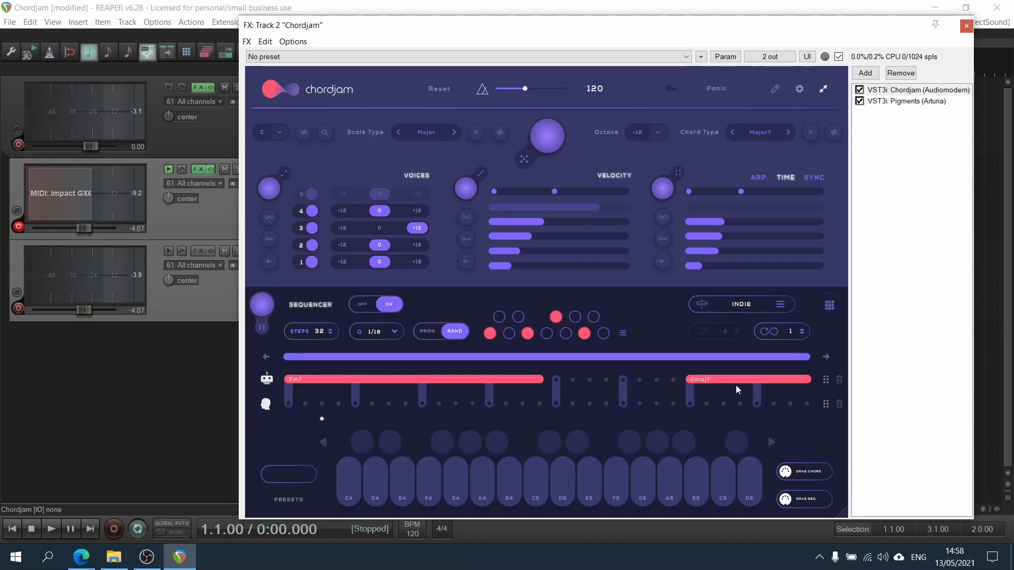
Add a block of about eight steps in the lower lane beneath the gap, preview it, and trim its end slightly.
click(554, 403)
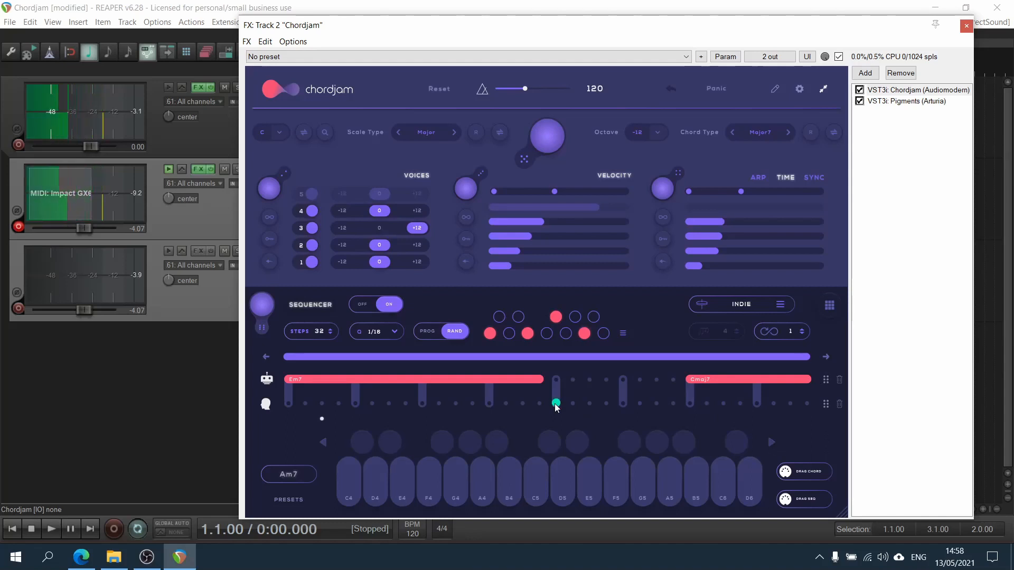
drag(555, 404, 689, 406)
key(space)
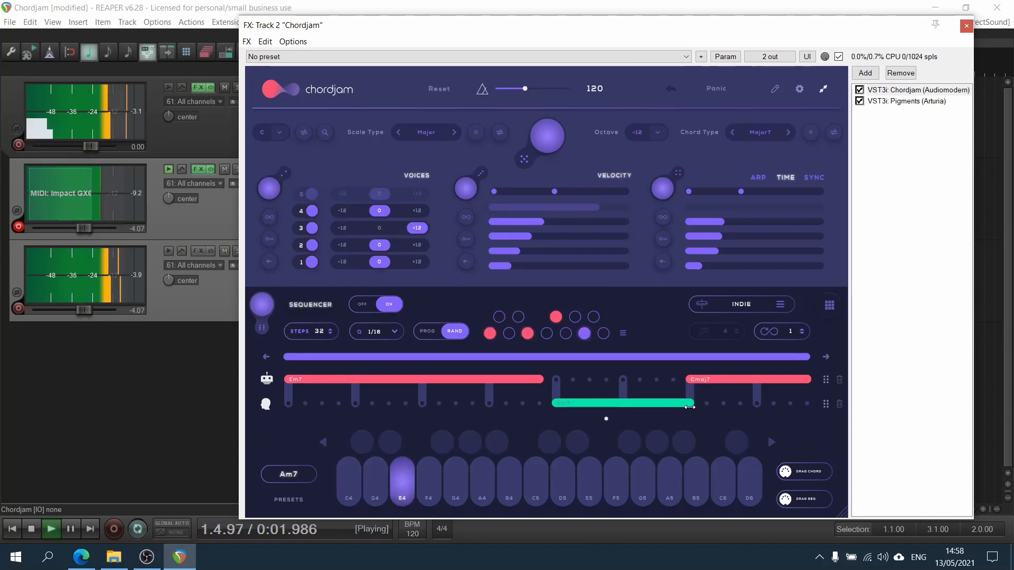
key(space)
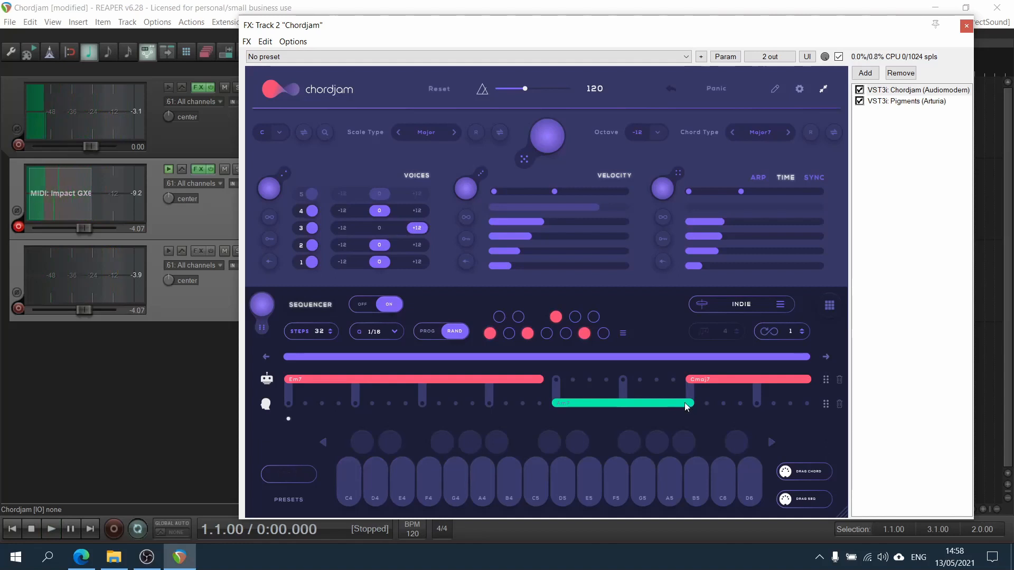
drag(686, 406, 671, 406)
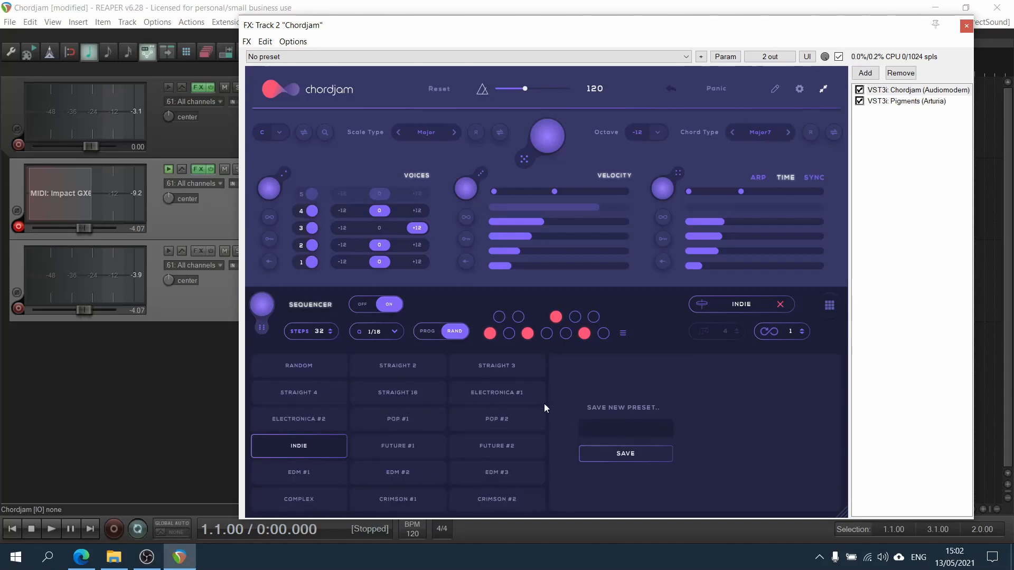
Load the RANDOM sequencer pattern preset and close the pattern list.
click(324, 374)
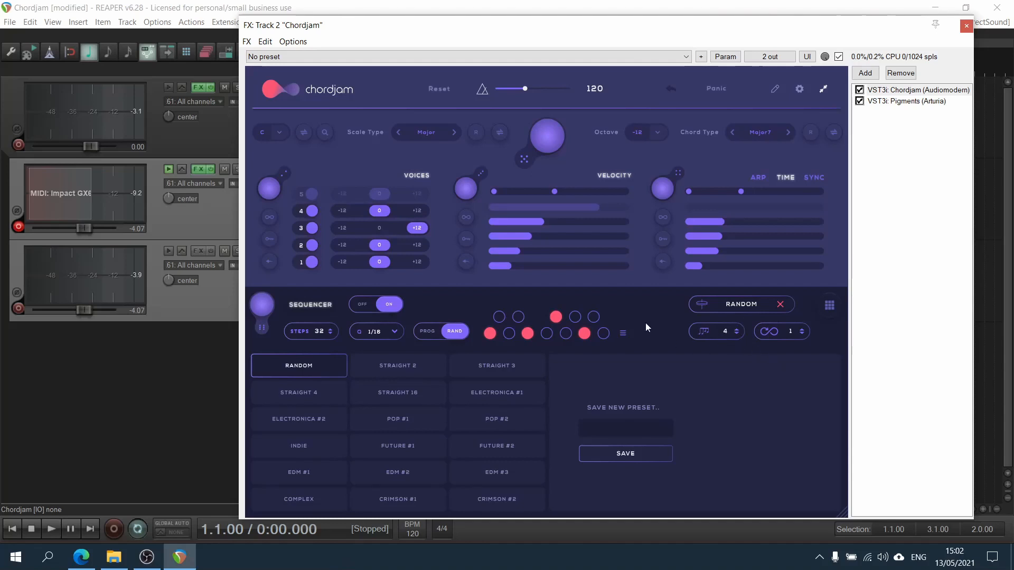
click(773, 304)
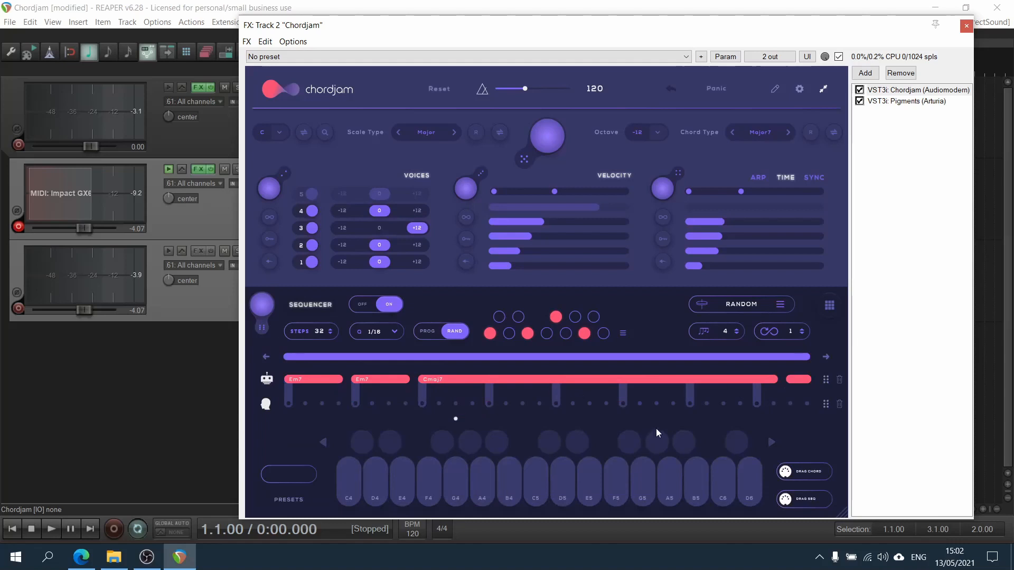
Set the random pattern's chord count to 8 and play the sequence to preview it.
click(736, 329)
click(737, 330)
key(space)
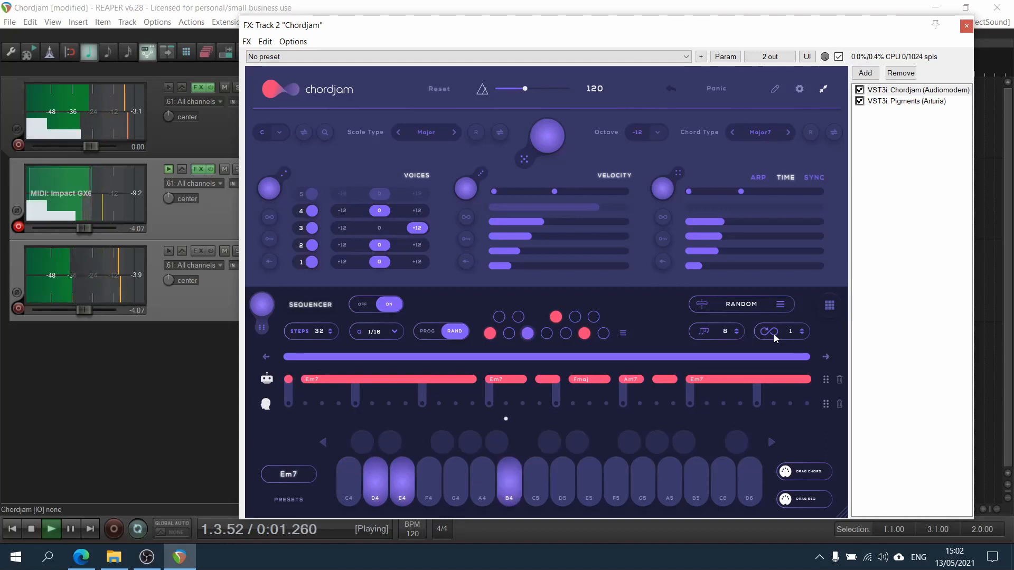
key(space)
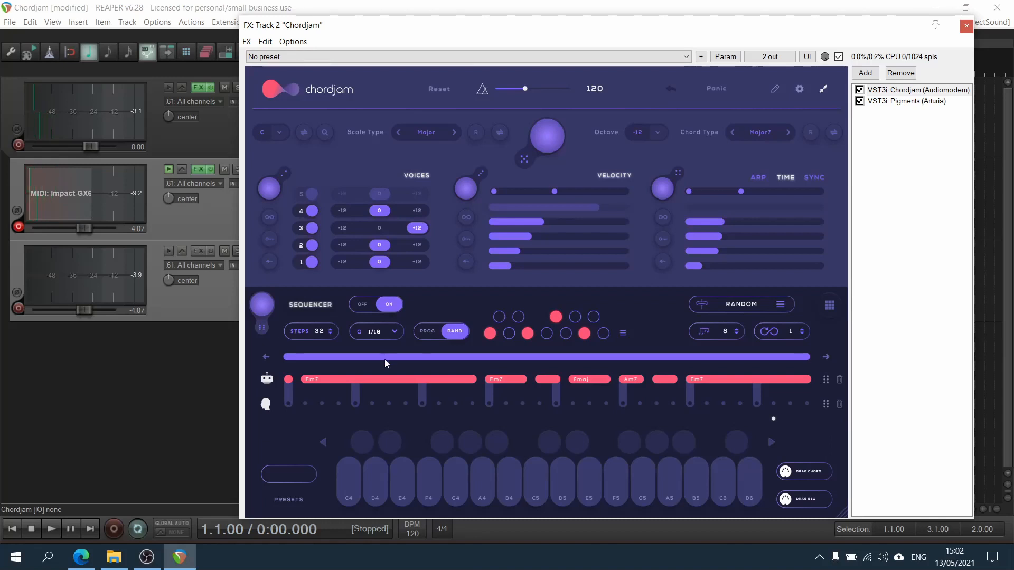
Switch from the sequencer to the chord pads view.
click(803, 330)
click(830, 305)
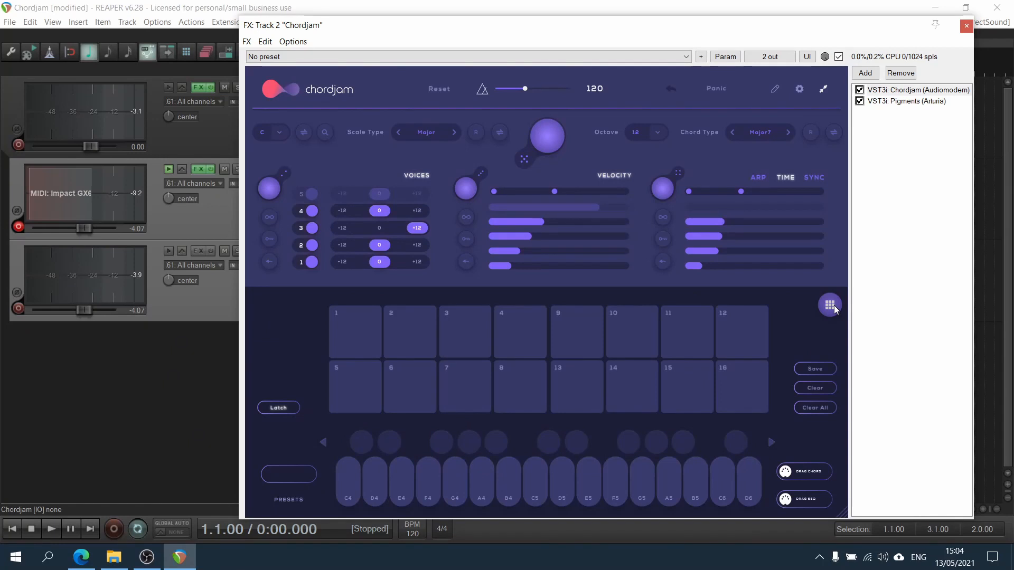
Fill pads 1 to 4 with chords.
click(364, 323)
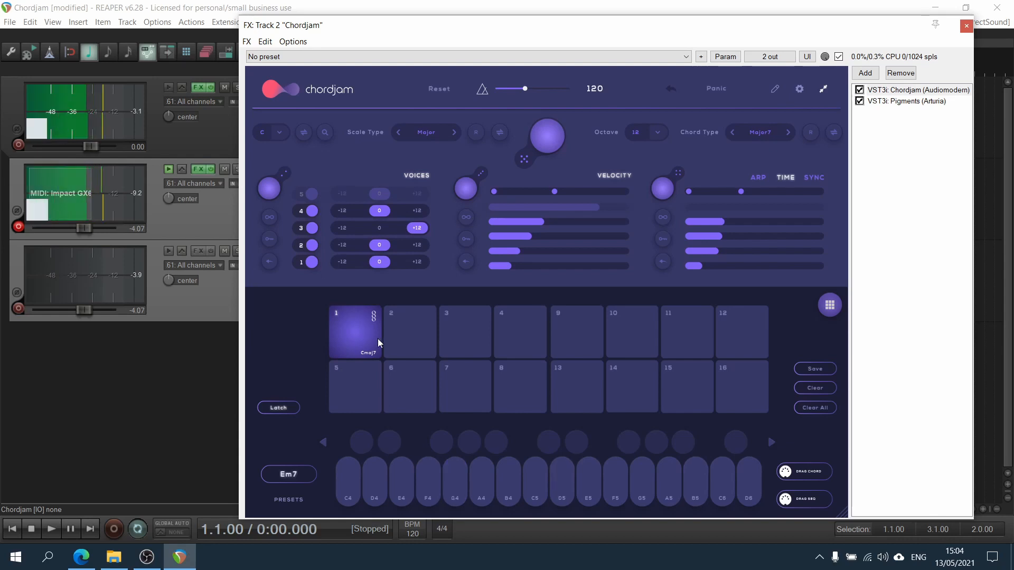
click(410, 338)
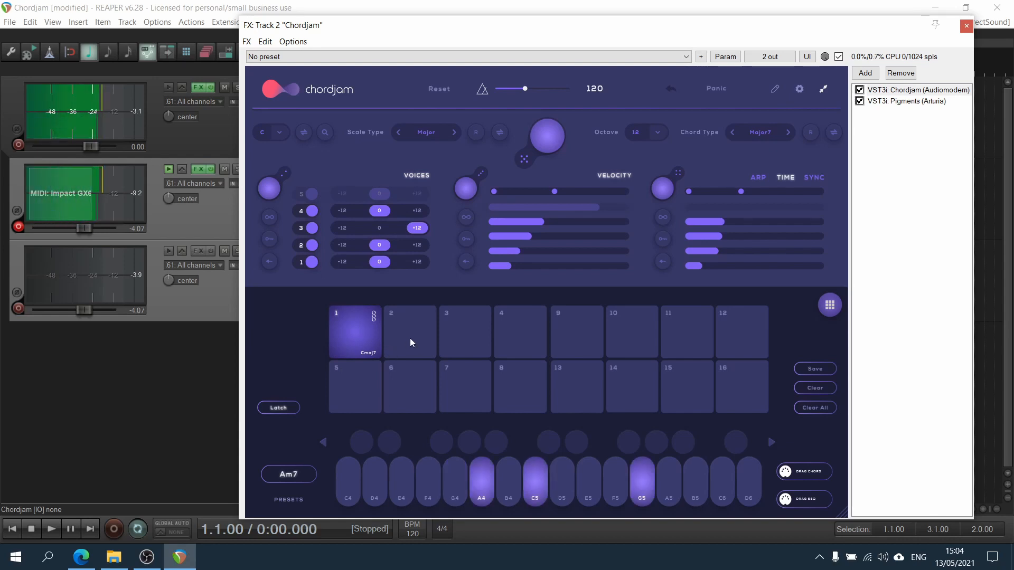
click(455, 335)
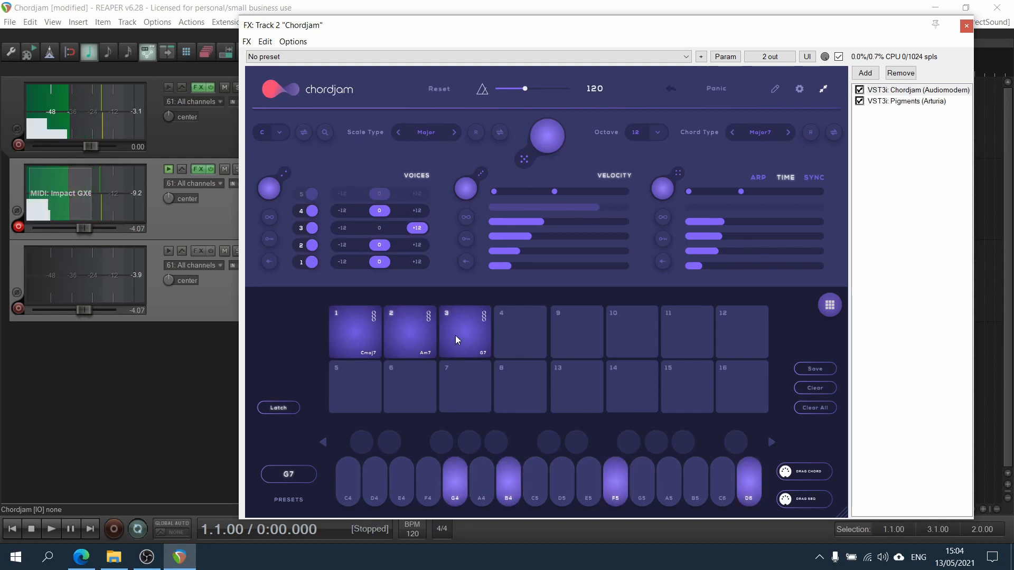
click(508, 330)
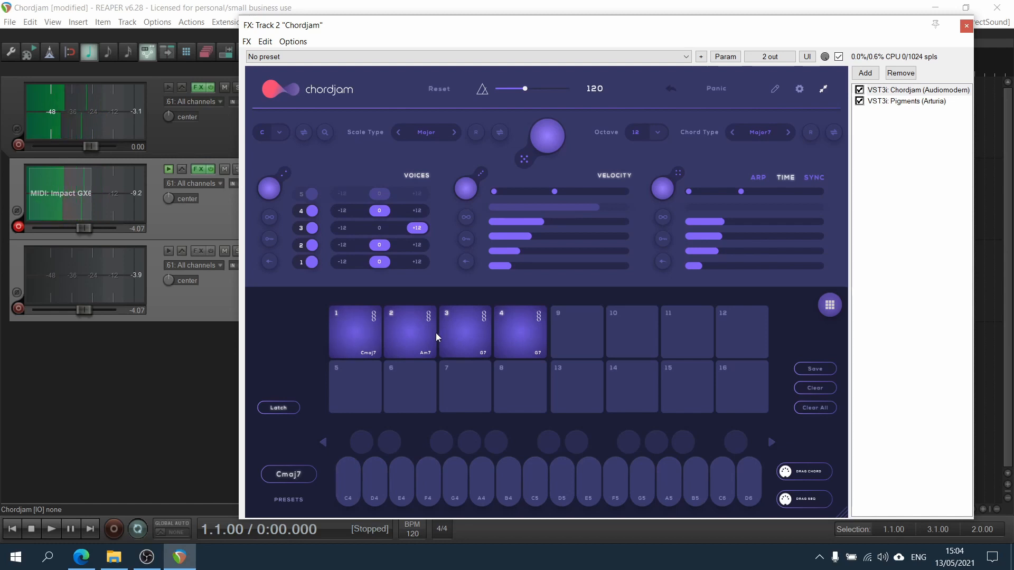
Play pads 3 and 4 to preview them, then clear the chords from pads 2 to 4.
click(469, 338)
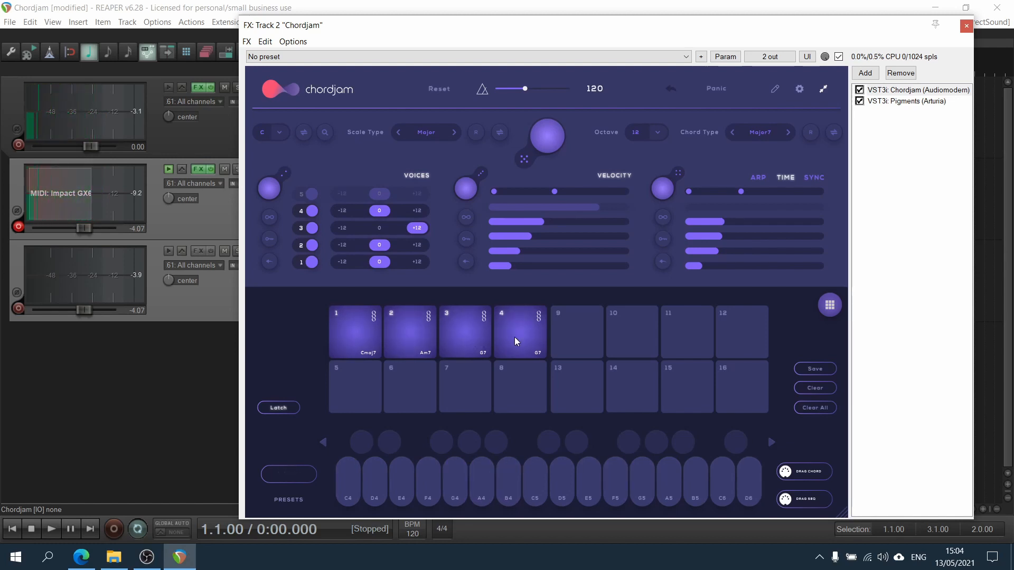
click(514, 337)
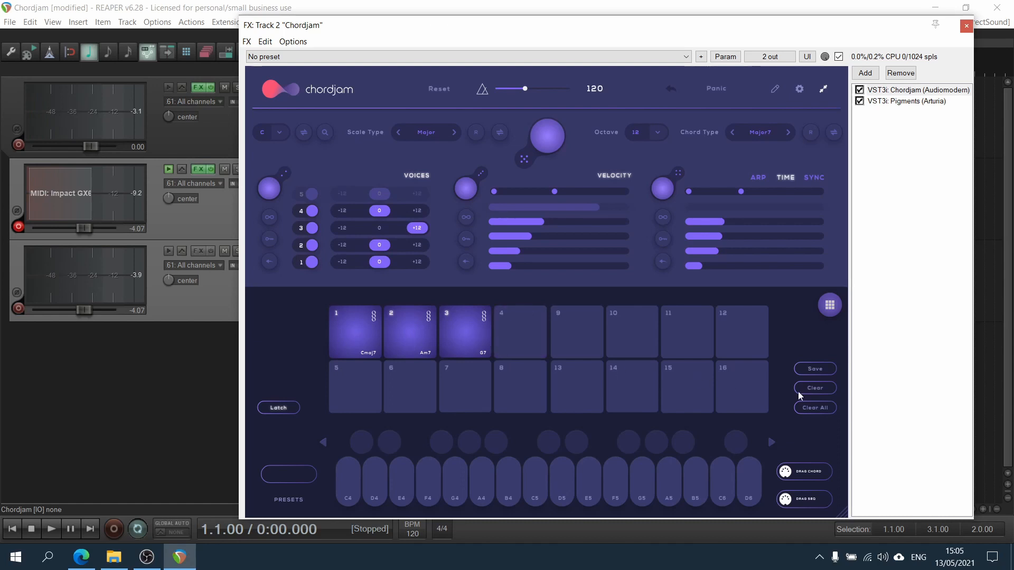
click(468, 325)
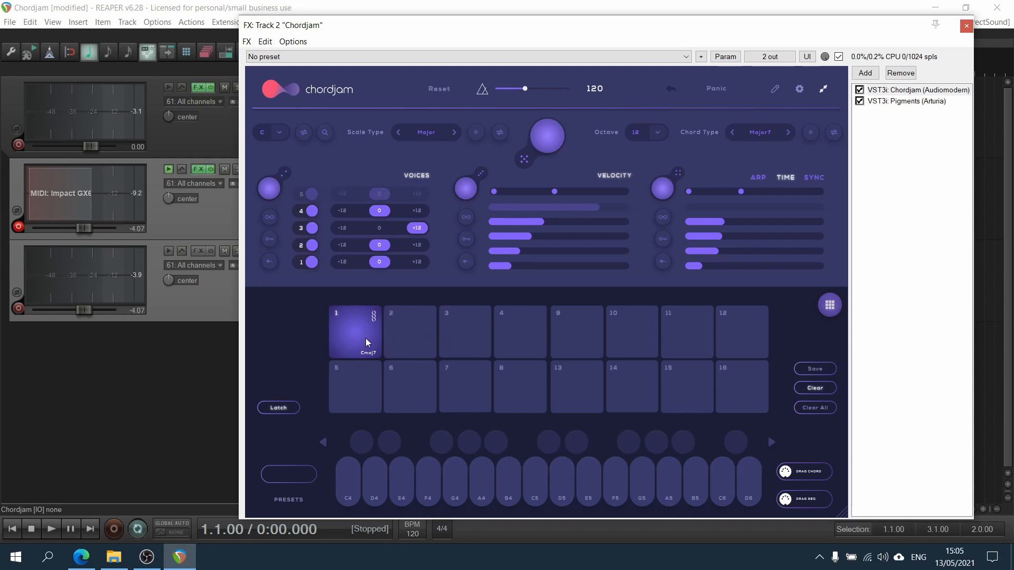
Open the save panel and save the current session under the name 1.
click(811, 374)
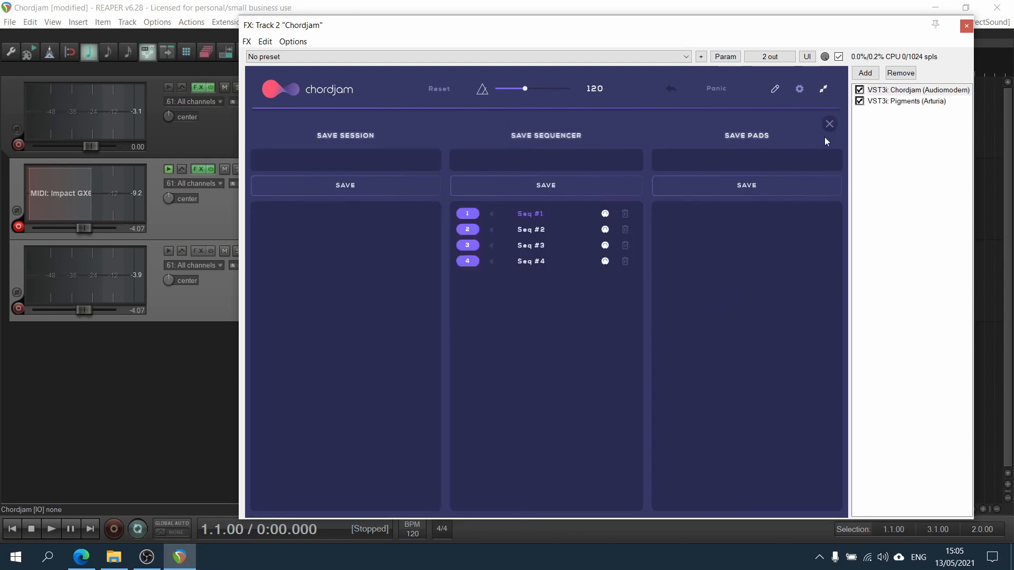
click(830, 124)
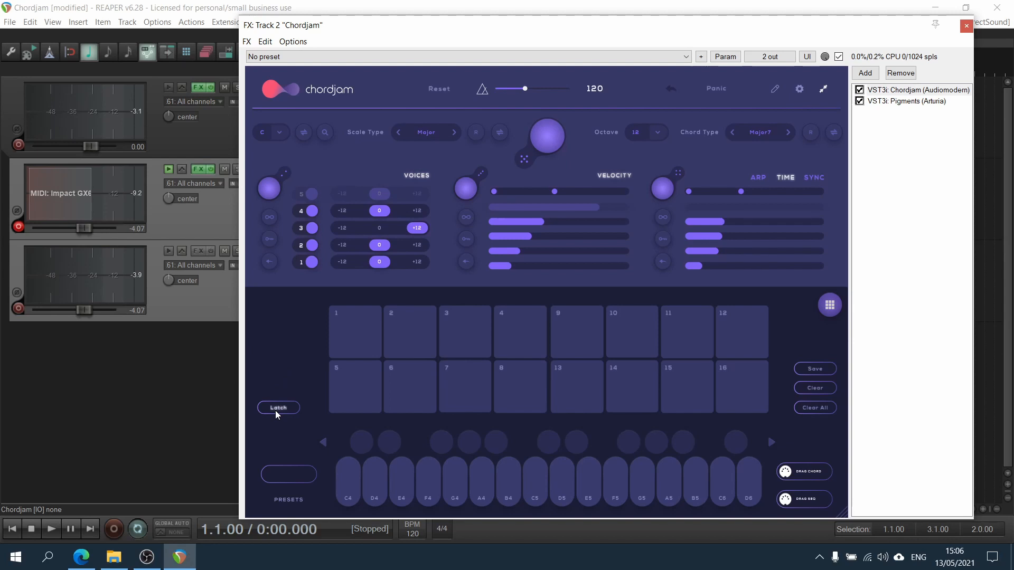
click(827, 371)
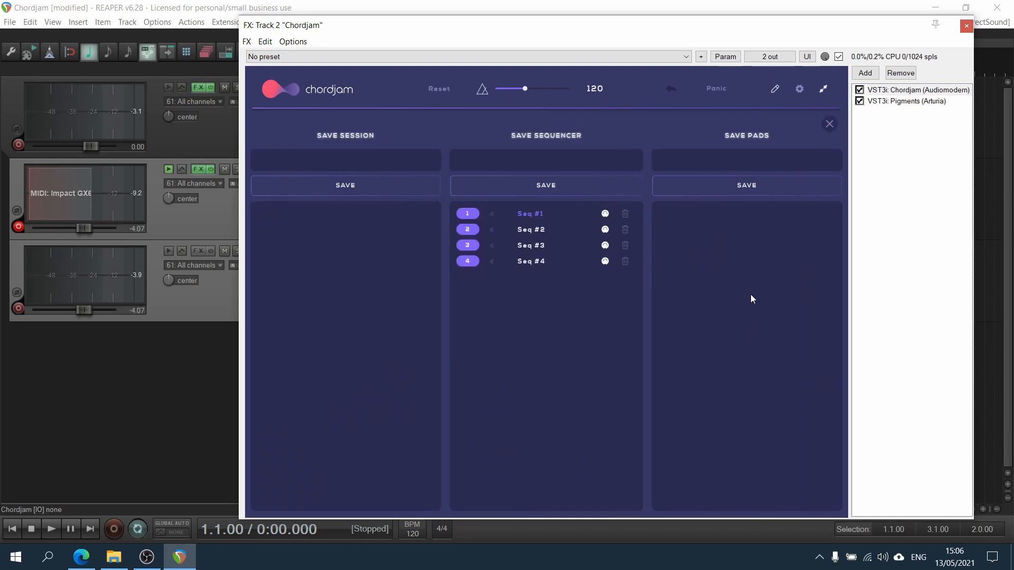
click(328, 153)
text(1)
click(323, 181)
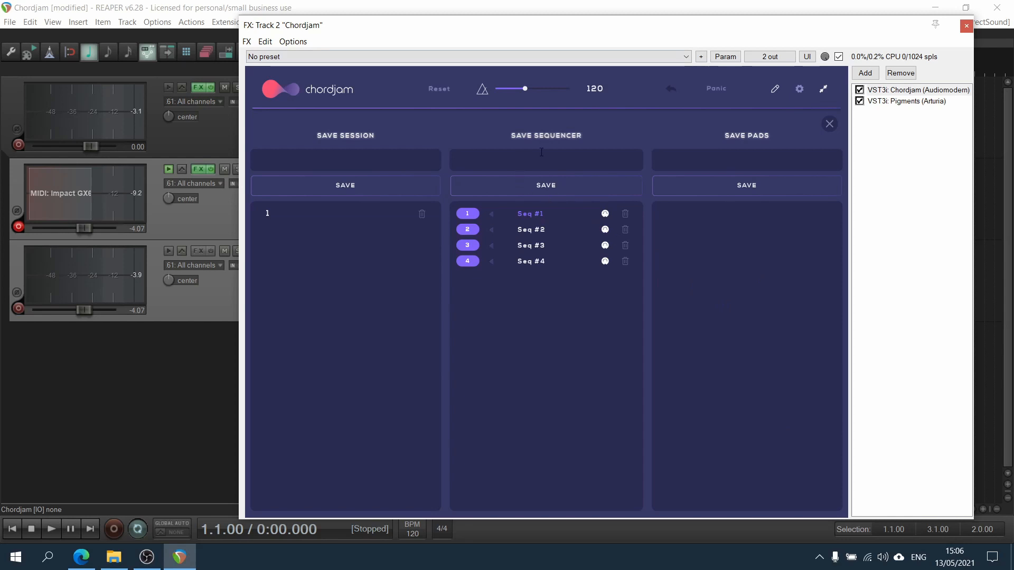
Delete the saved sequencer entries Seq #2 to Seq #4.
click(625, 230)
click(625, 230)
click(625, 230)
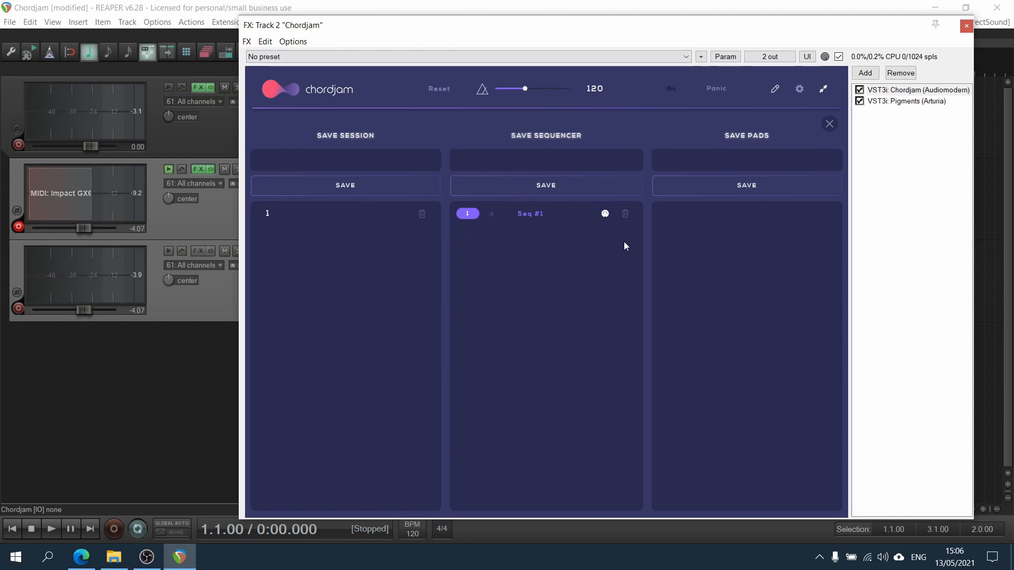
Save the current pads under the name zs.
click(773, 158)
text(zs)
click(755, 192)
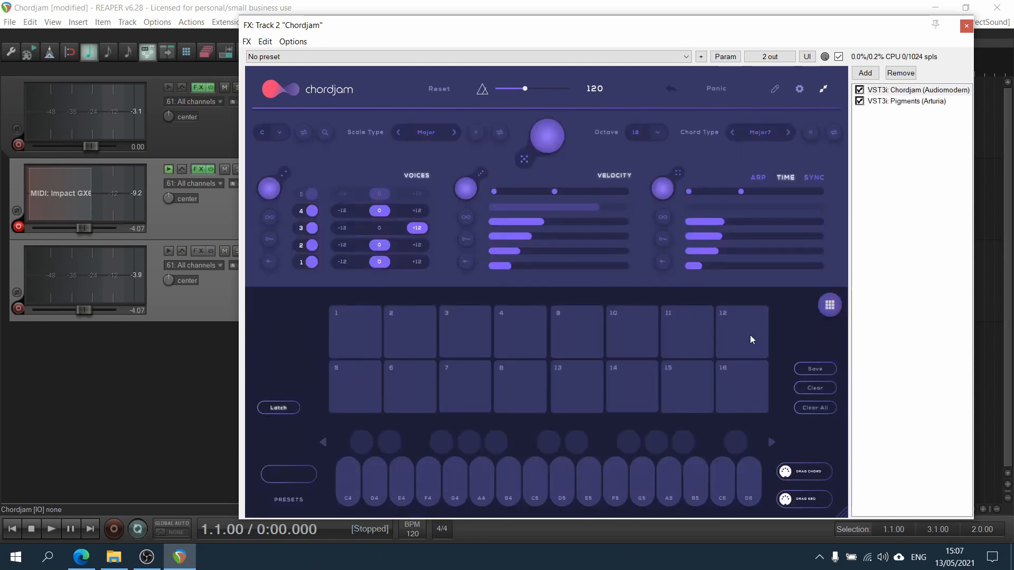
Toggle between the chord pads view and the sequencer view, ending on the sequencer.
click(826, 305)
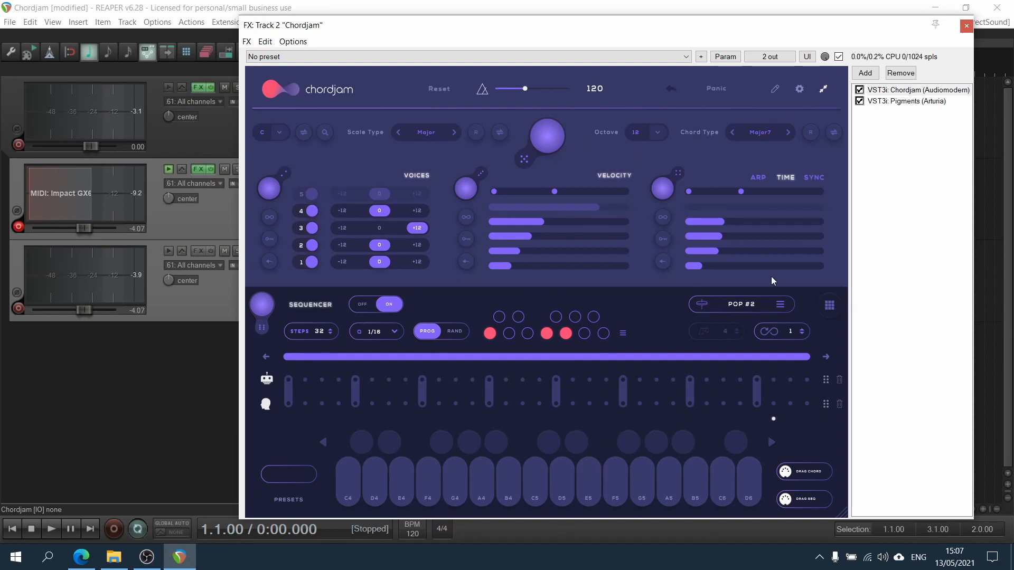
click(829, 305)
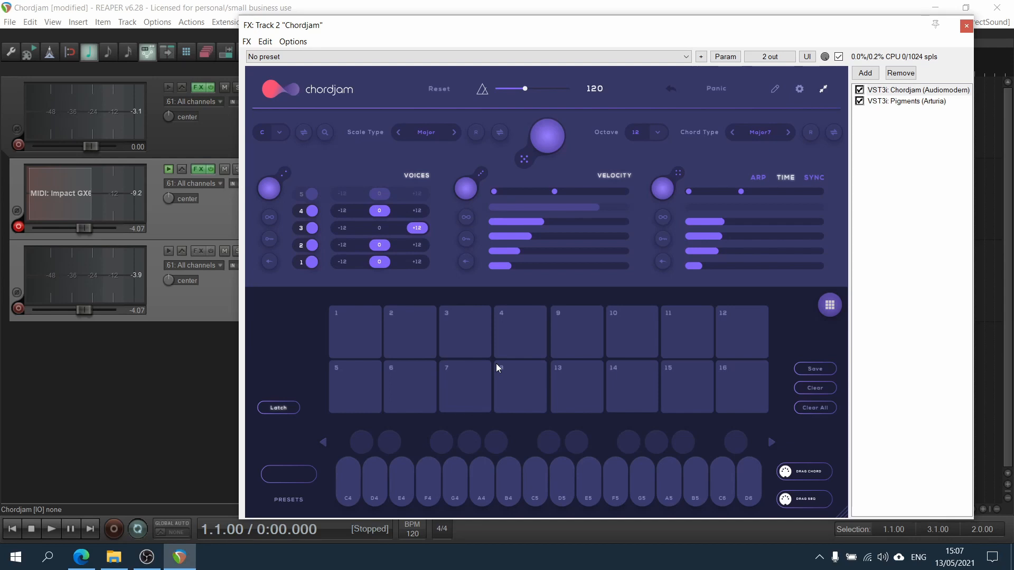
click(829, 305)
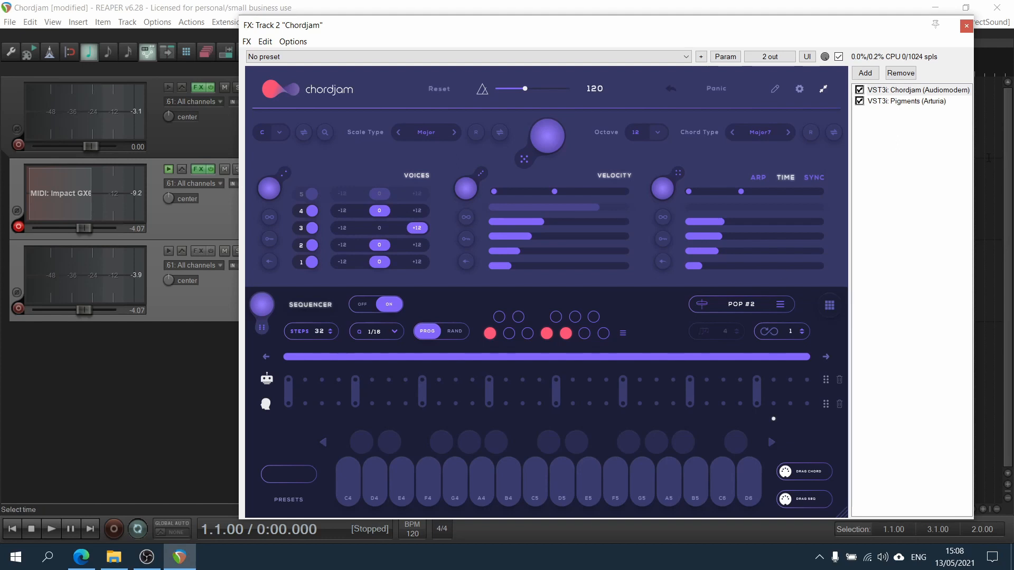
Switch the FX window back and forth between the Pigments instrument and the Chordjam plugin in the FX chain.
click(896, 102)
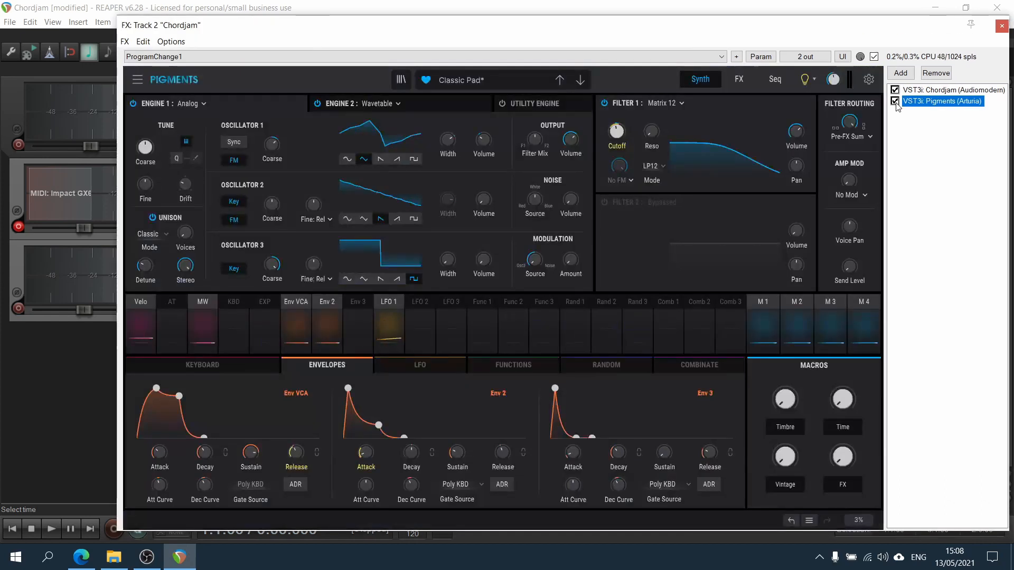
click(937, 204)
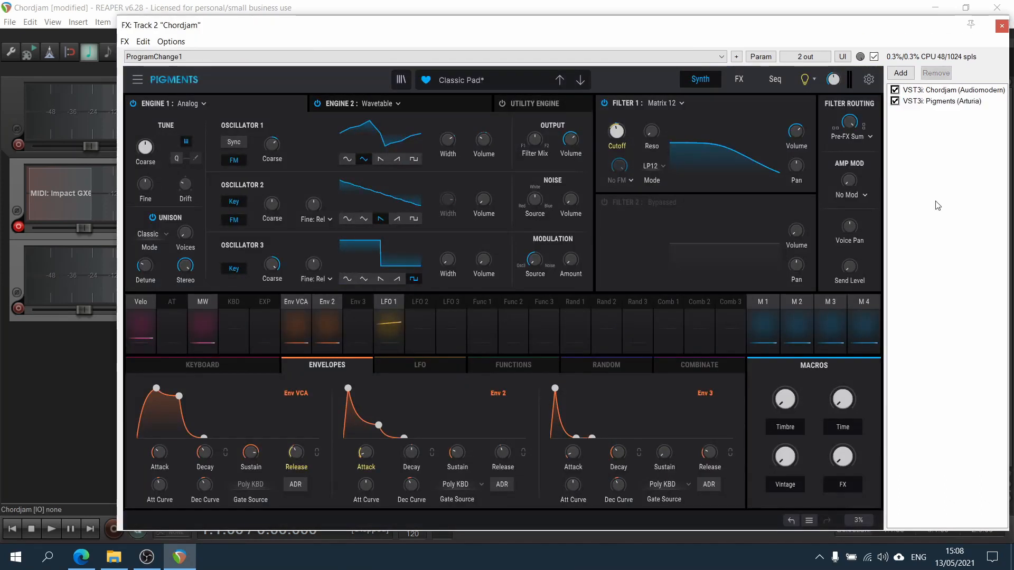
click(974, 90)
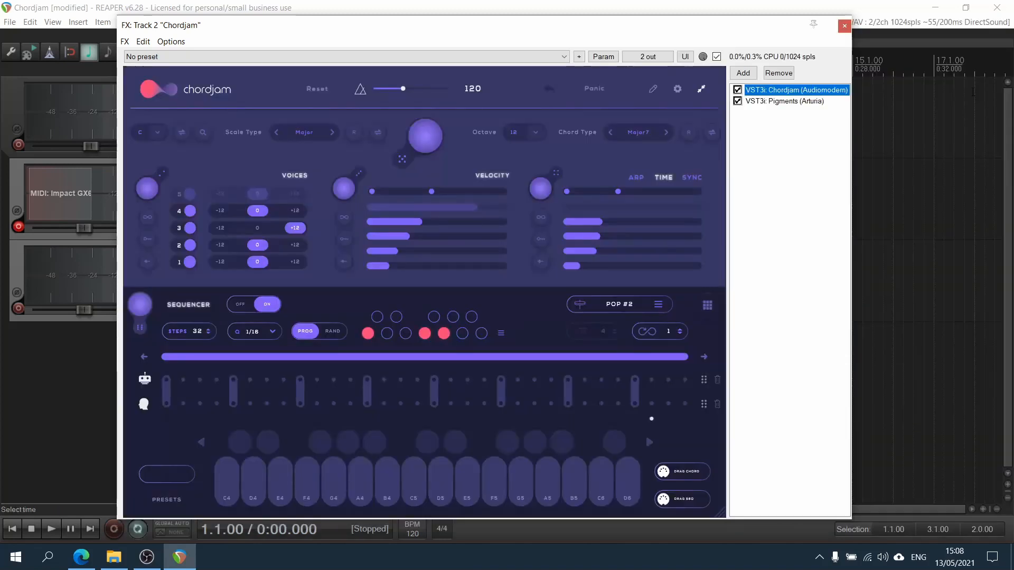
click(789, 110)
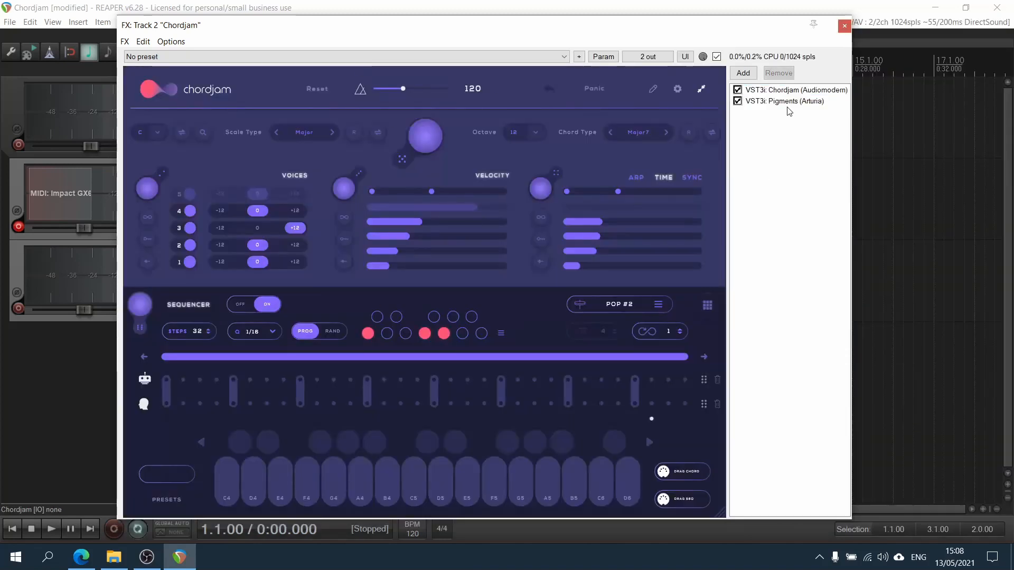
click(788, 102)
click(921, 91)
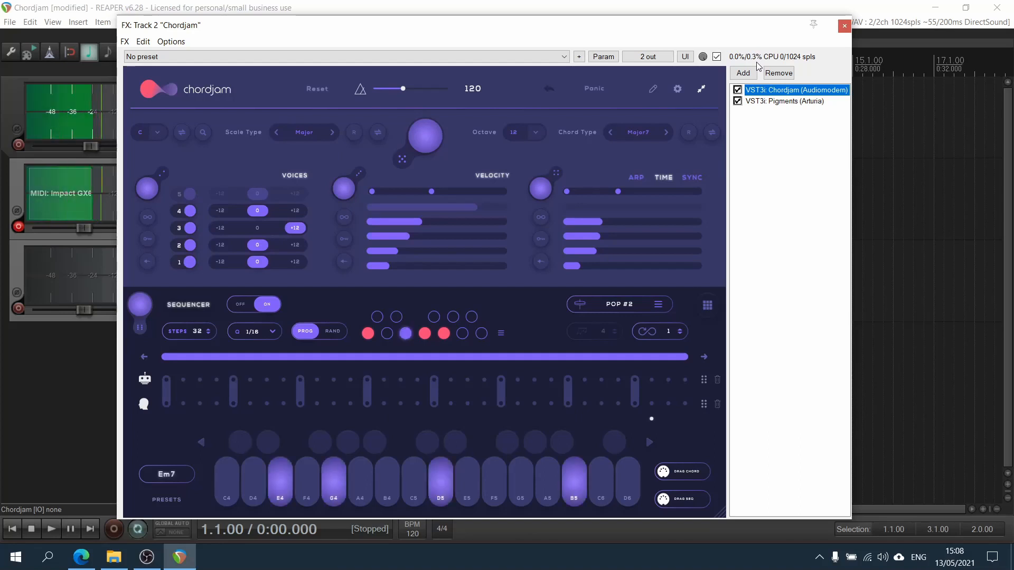
click(776, 101)
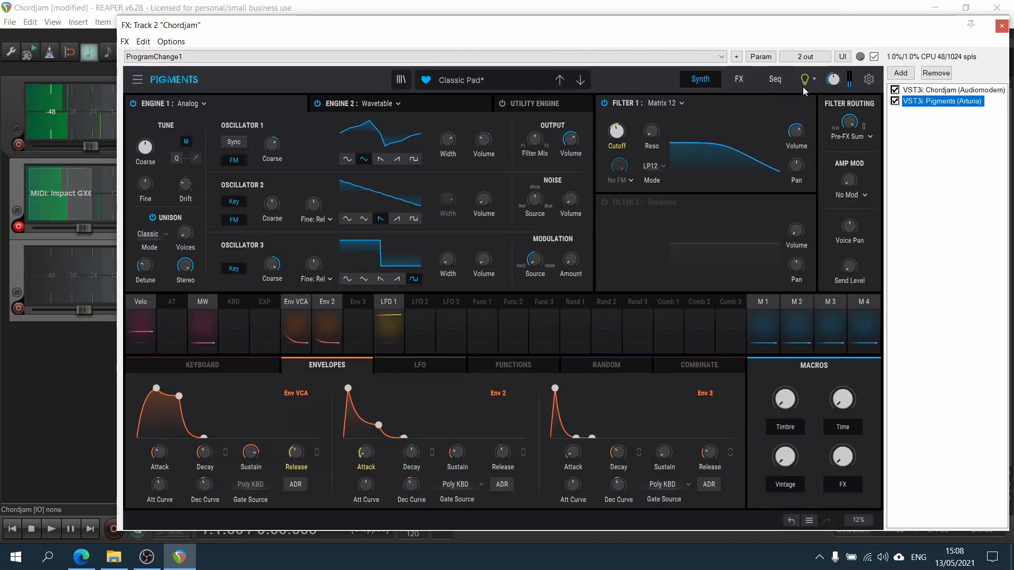
click(923, 90)
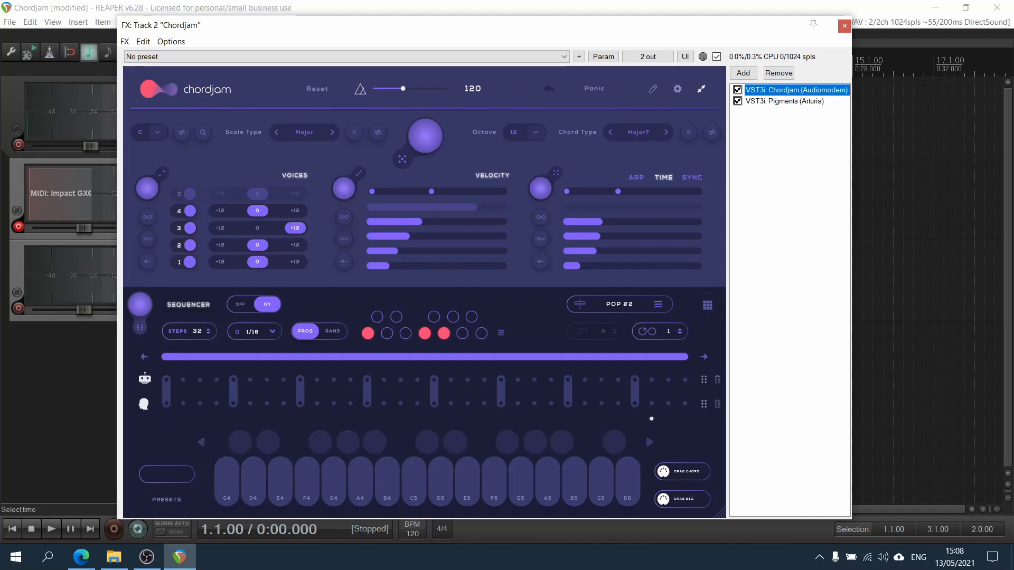